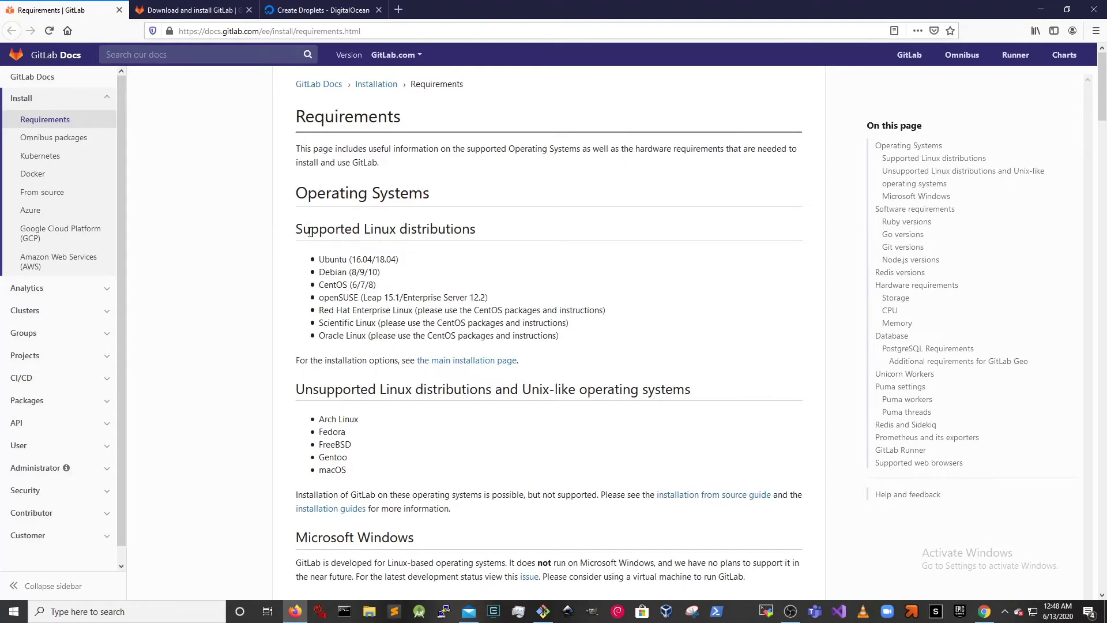
# - Highlight the supported Linux distributions list, including the Debian entry
pyautogui.moveTo(309, 194); pyautogui.dragTo(549, 298)
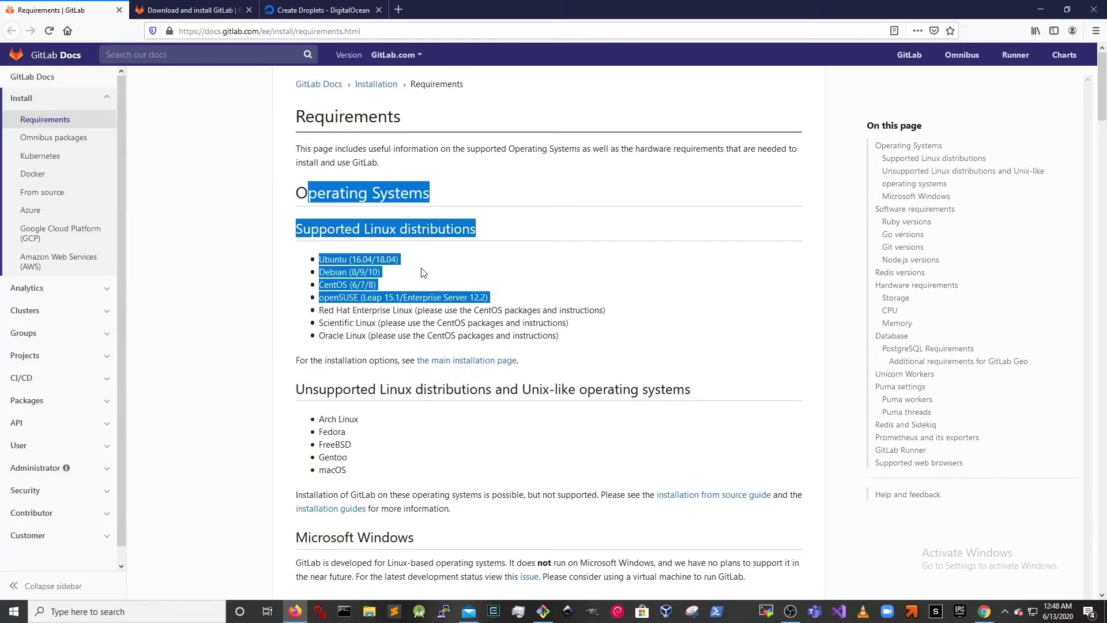
pyautogui.click(482, 335)
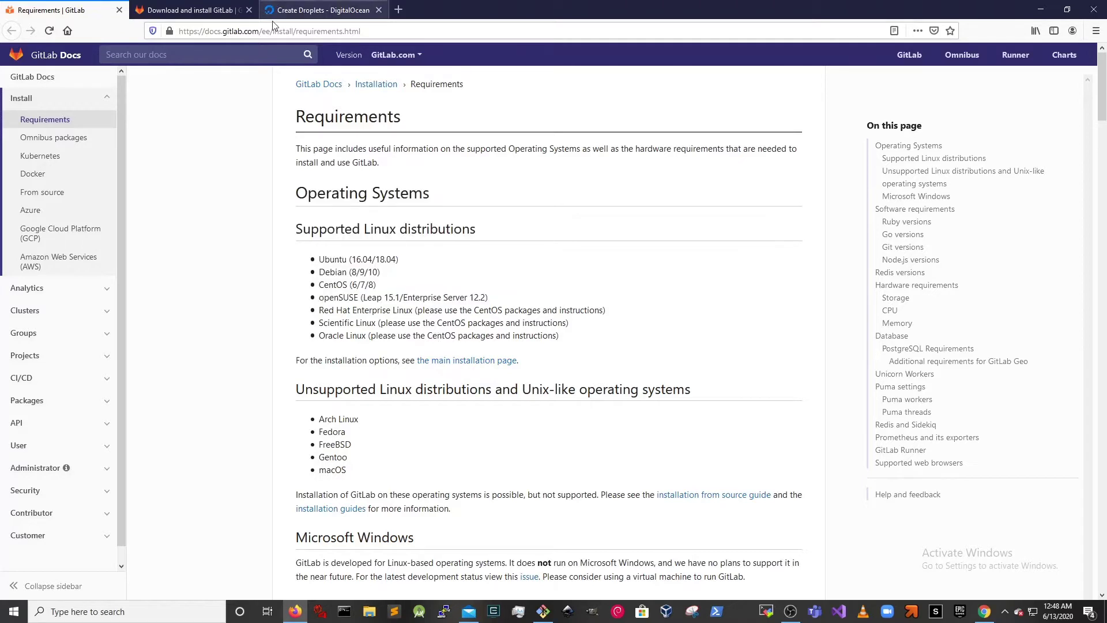
pyautogui.moveTo(320, 281)
pyautogui.mouseDown()
pyautogui.moveTo(369, 284)
pyautogui.moveTo(321, 269)
pyautogui.moveTo(332, 259)
pyautogui.moveTo(381, 275)
pyautogui.moveTo(314, 275)
pyautogui.mouseUp()
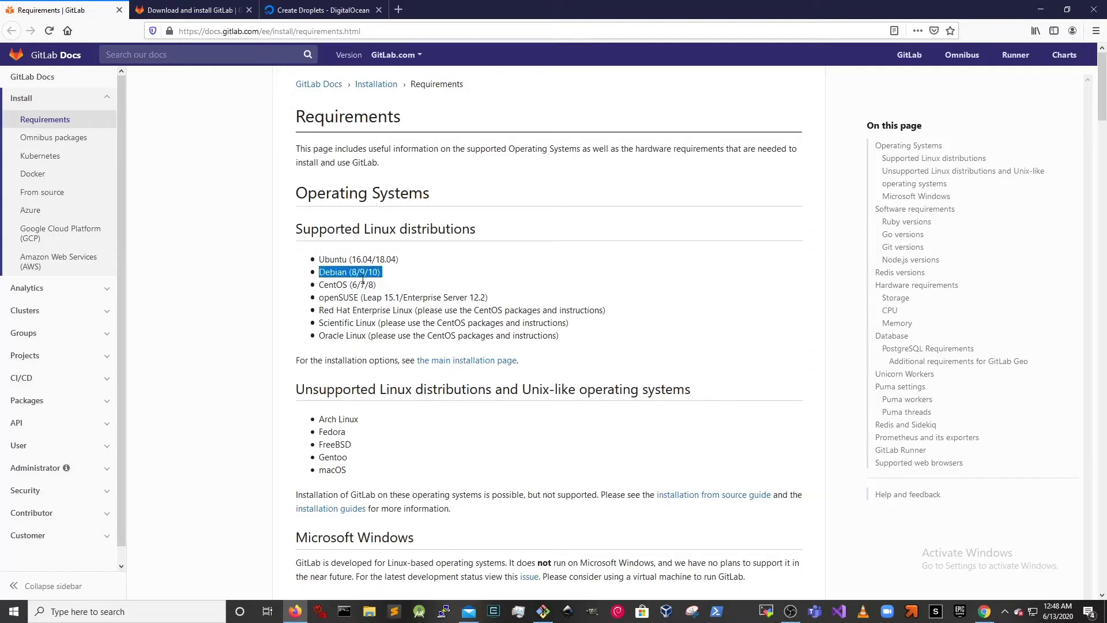
# - Highlight the unsupported systems FreeBSD, Fedora and macOS, then close the Requirements page
pyautogui.moveTo(319, 389); pyautogui.dragTo(554, 477)
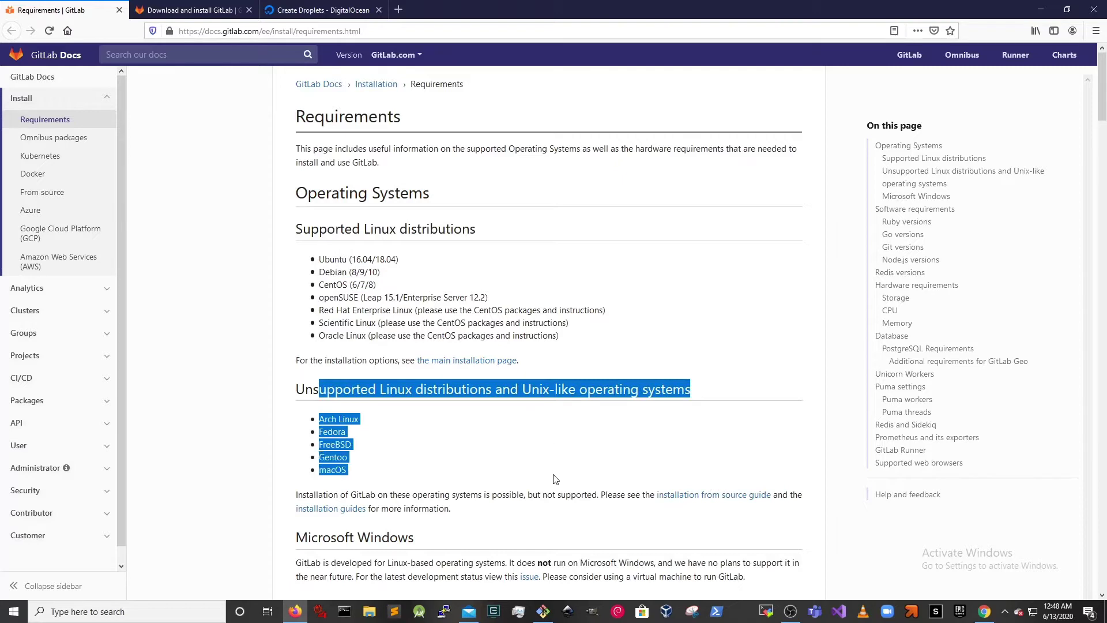
pyautogui.click(381, 456)
pyautogui.doubleClick(331, 444)
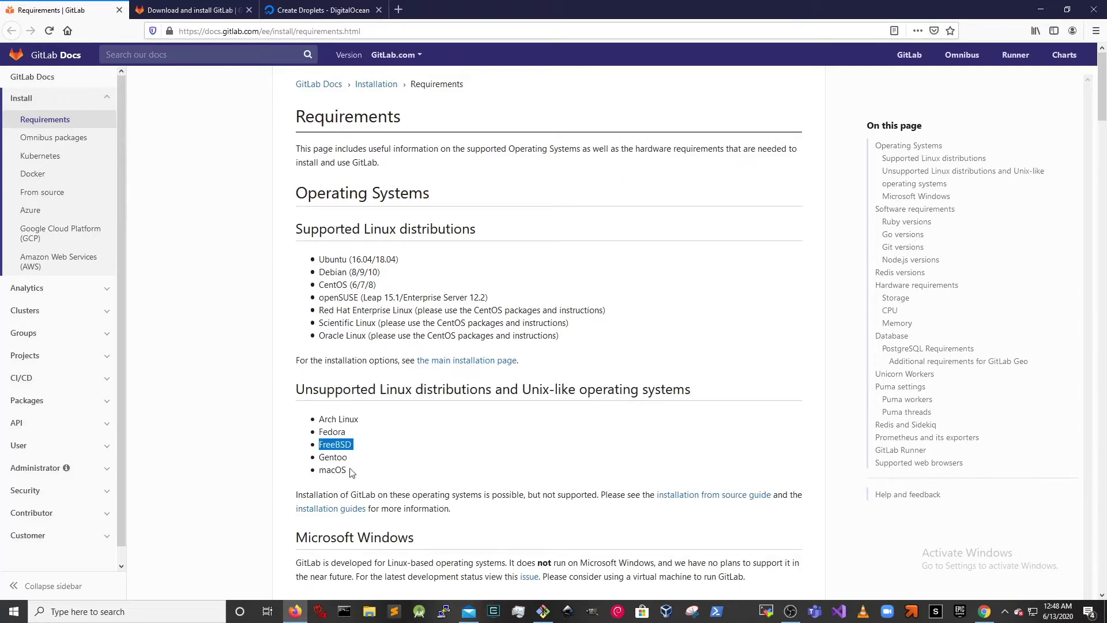
pyautogui.moveTo(348, 434); pyautogui.dragTo(323, 432)
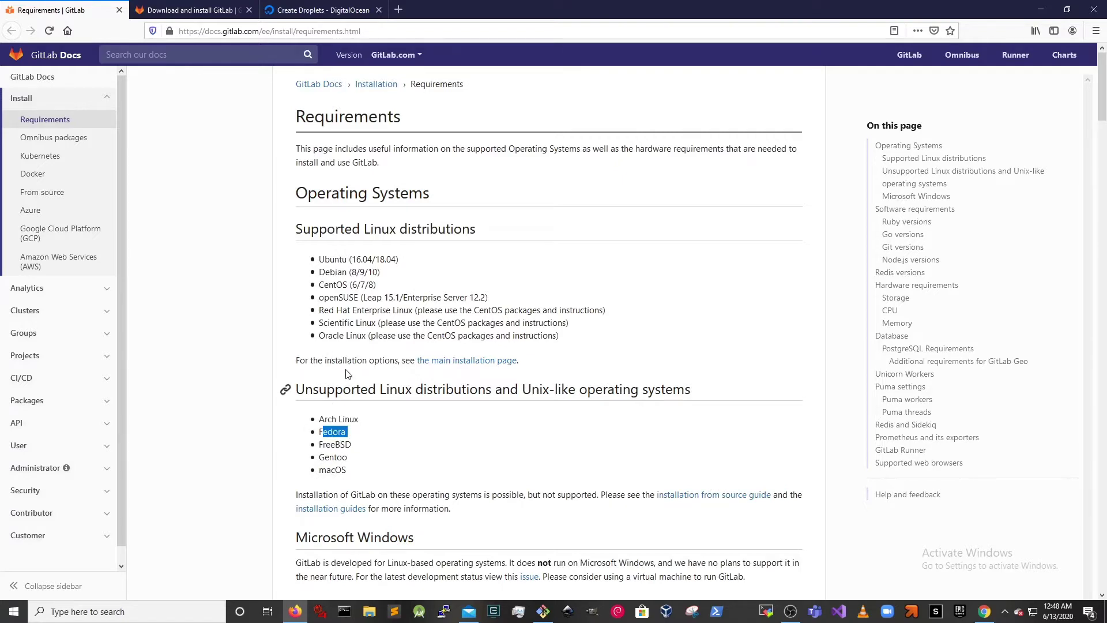
pyautogui.moveTo(358, 473); pyautogui.dragTo(320, 480)
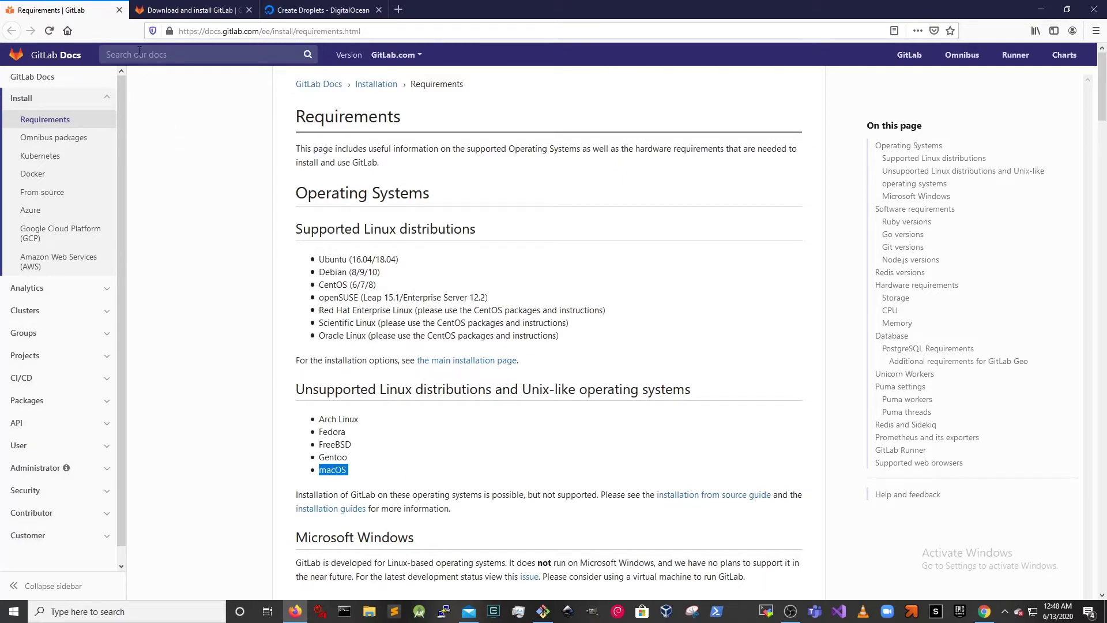
pyautogui.click(119, 10)
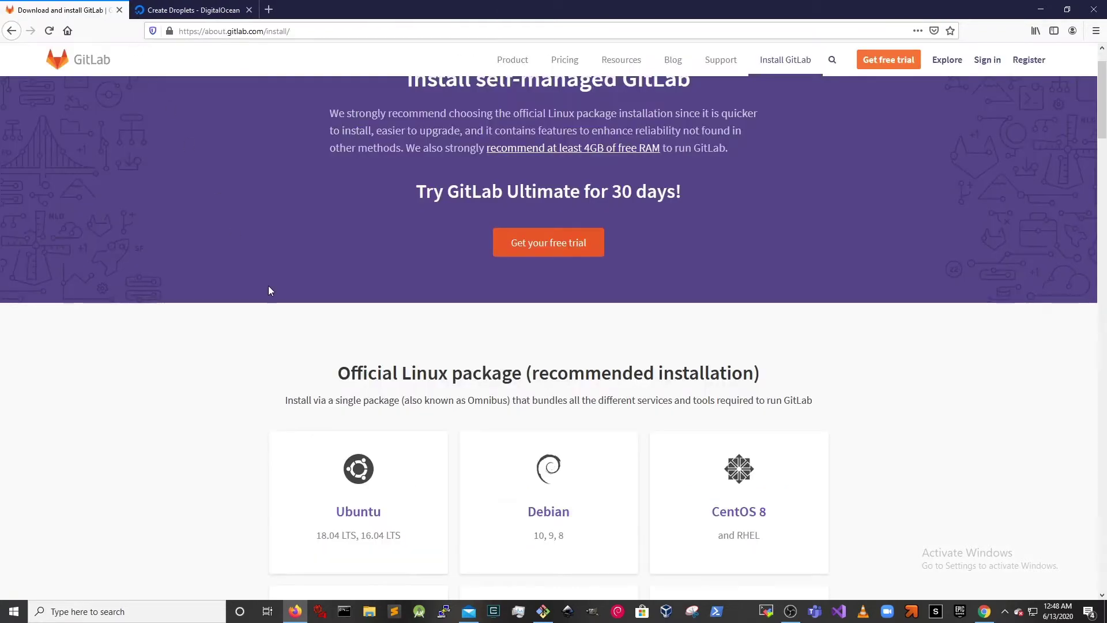
# - Read through GitLab's Debian install steps, then go back to DigitalOcean's Create Droplets page
pyautogui.scroll(2, 516, 372)
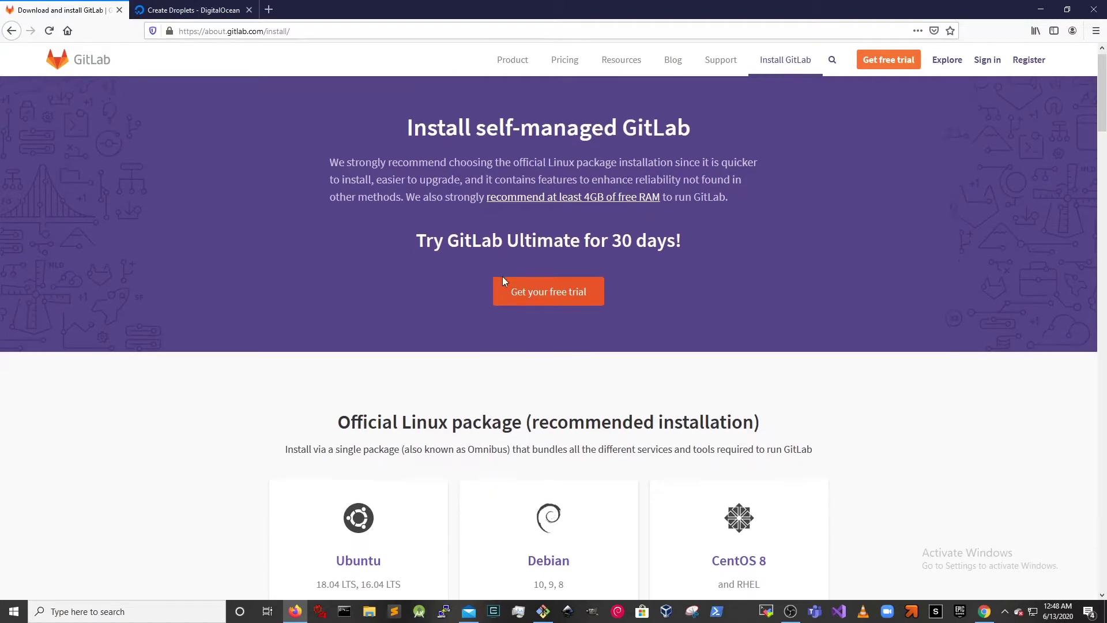
pyautogui.scroll(-3, 501, 277)
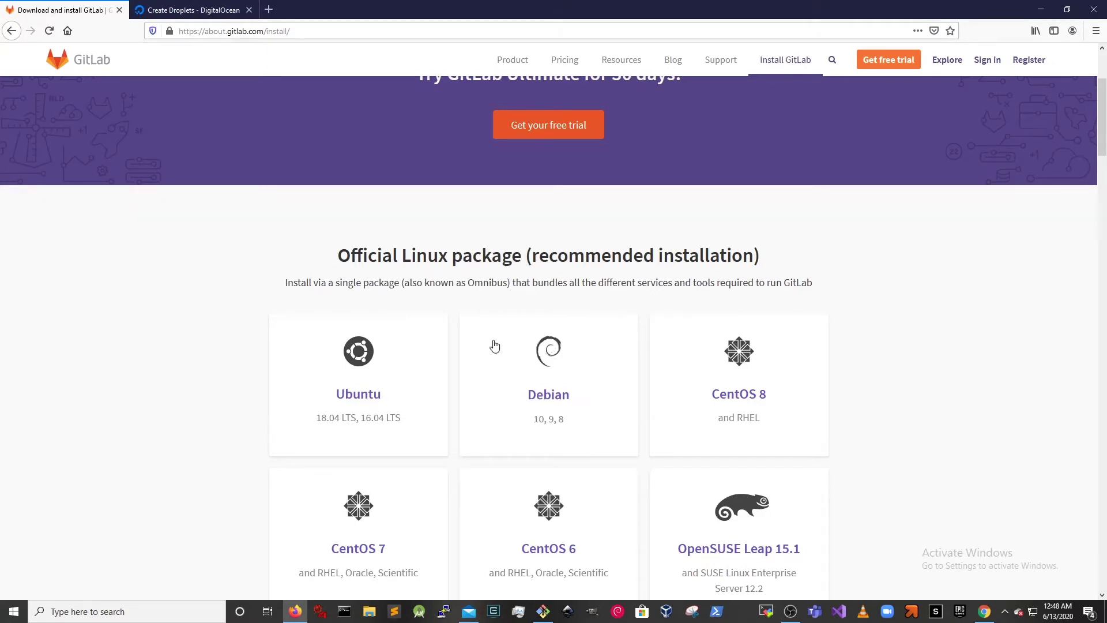
pyautogui.click(545, 351)
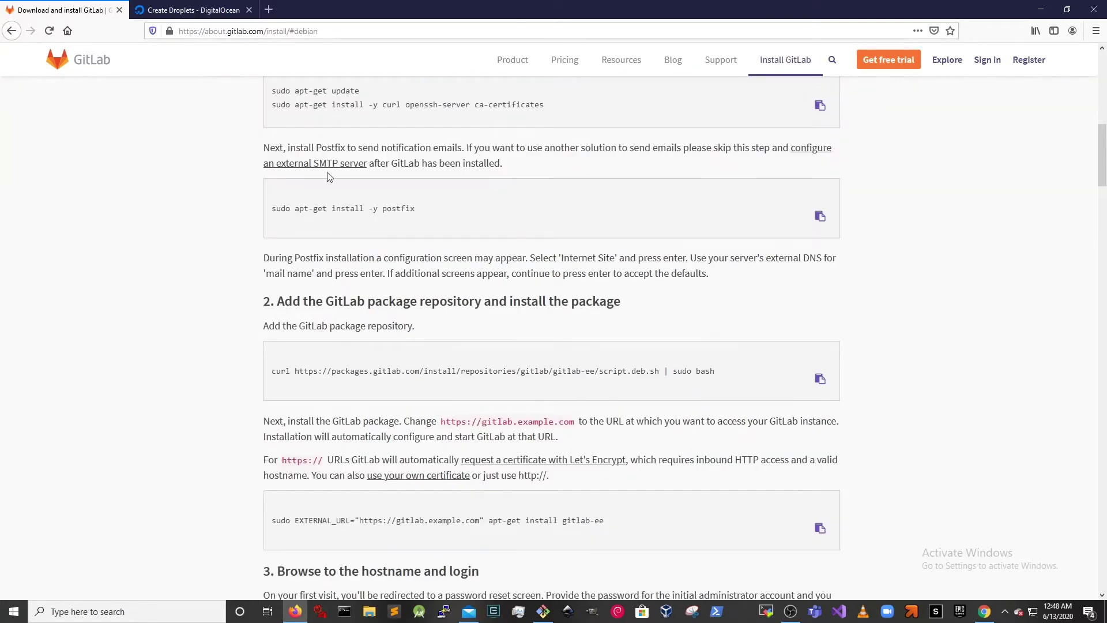
pyautogui.scroll(3, 422, 340)
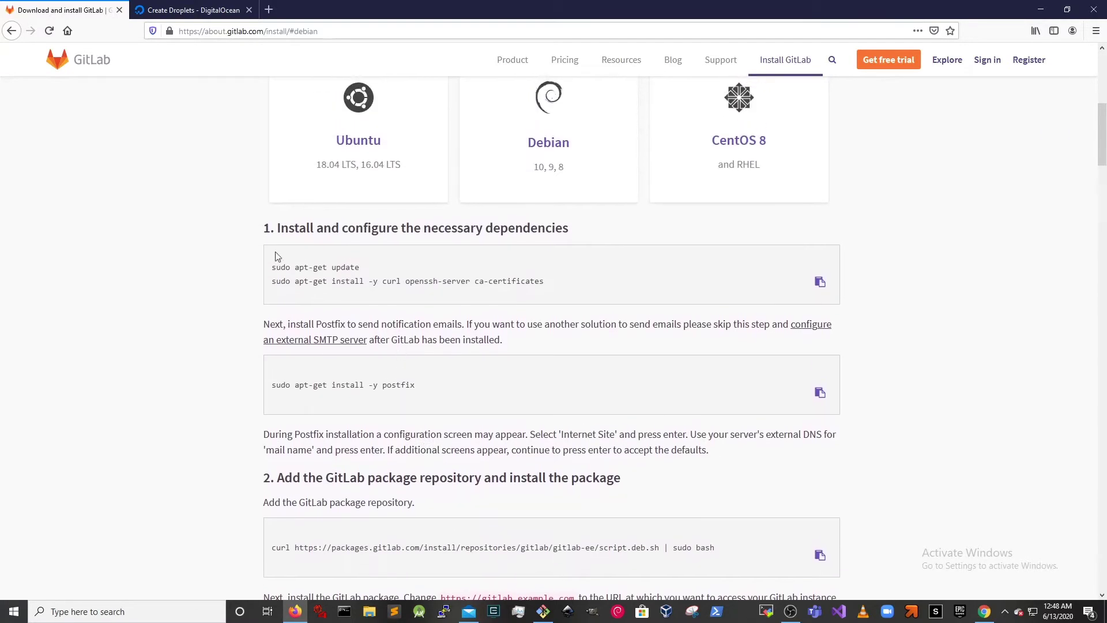
pyautogui.scroll(-4, 435, 317)
pyautogui.scroll(5, 438, 320)
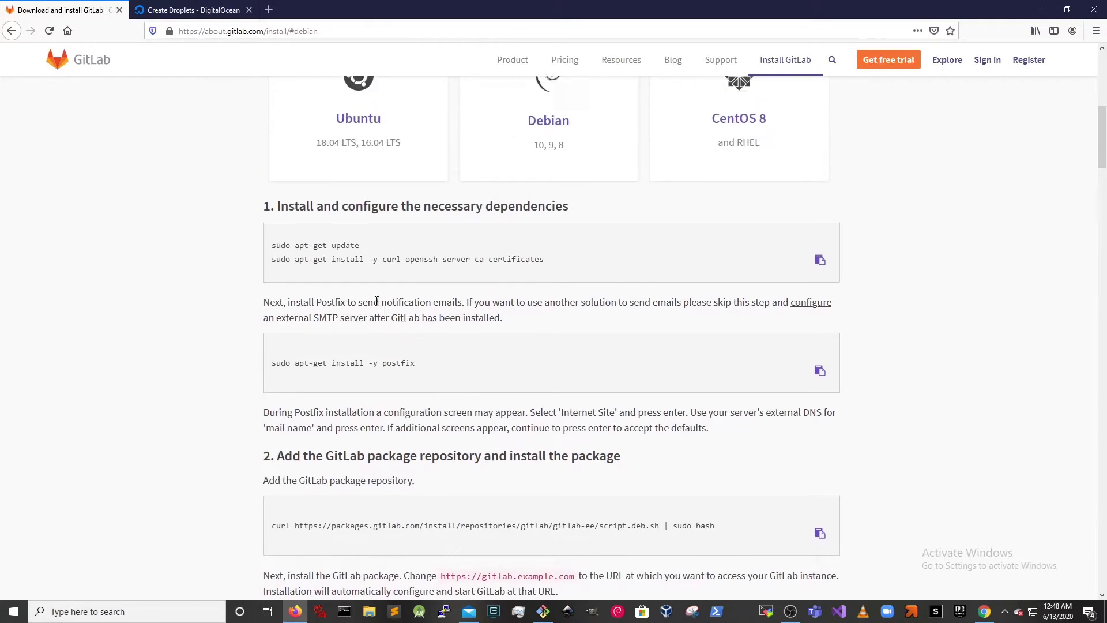
pyautogui.scroll(-4, 231, 277)
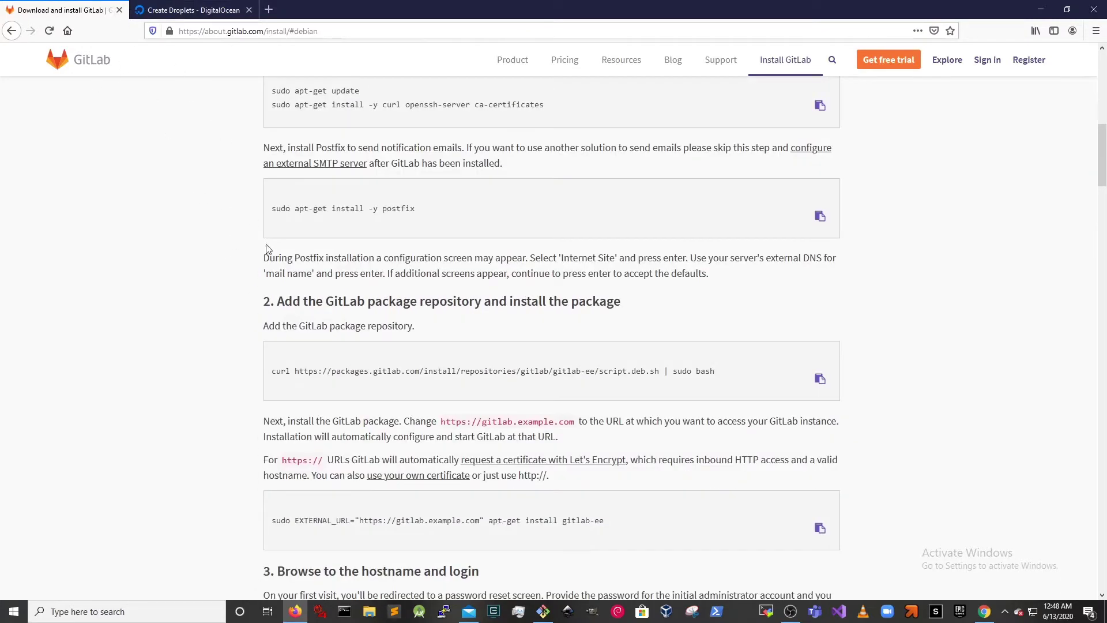
pyautogui.click(164, 9)
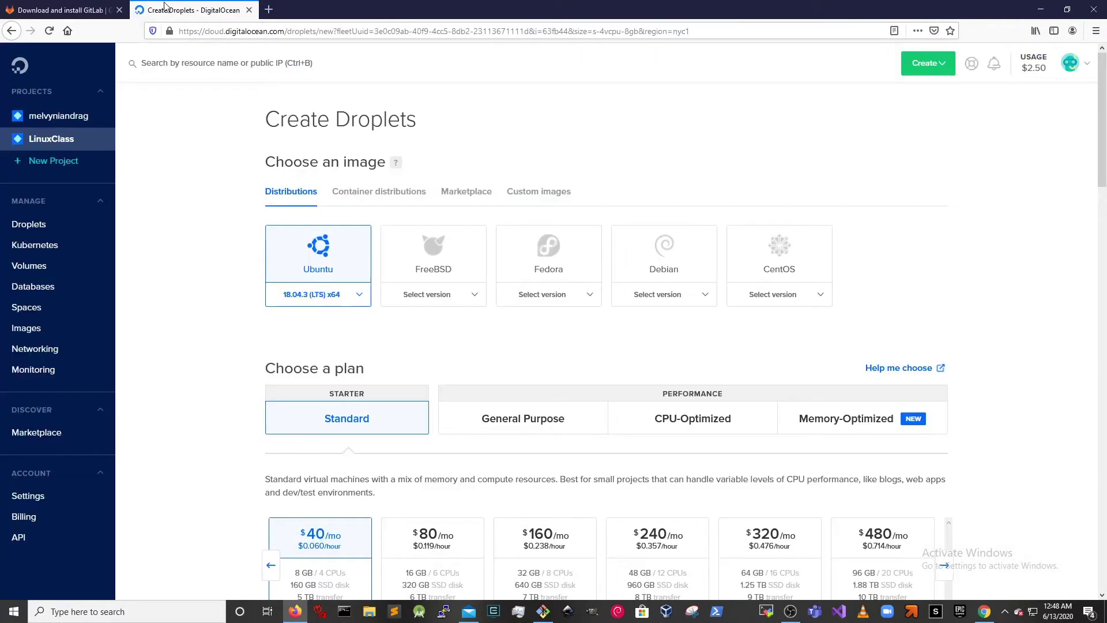
# - Choose the Debian 10.3 x64 droplet image and recheck GitLab's Debian install steps
pyautogui.click(692, 301)
pyautogui.click(669, 342)
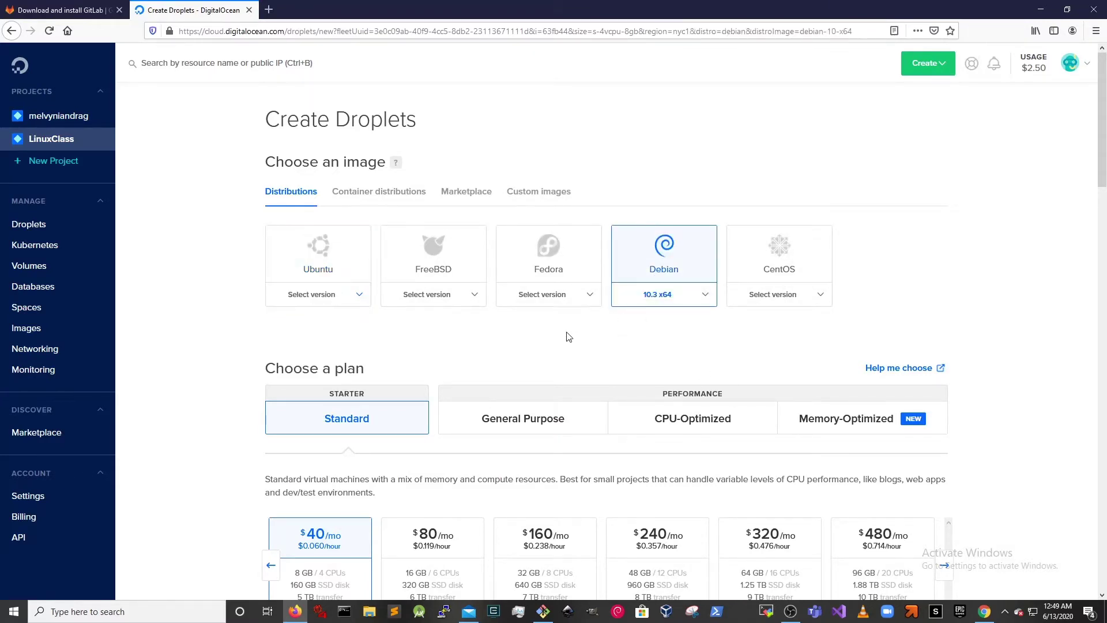
pyautogui.click(68, 10)
pyautogui.scroll(5, 795, 382)
pyautogui.scroll(1, 795, 383)
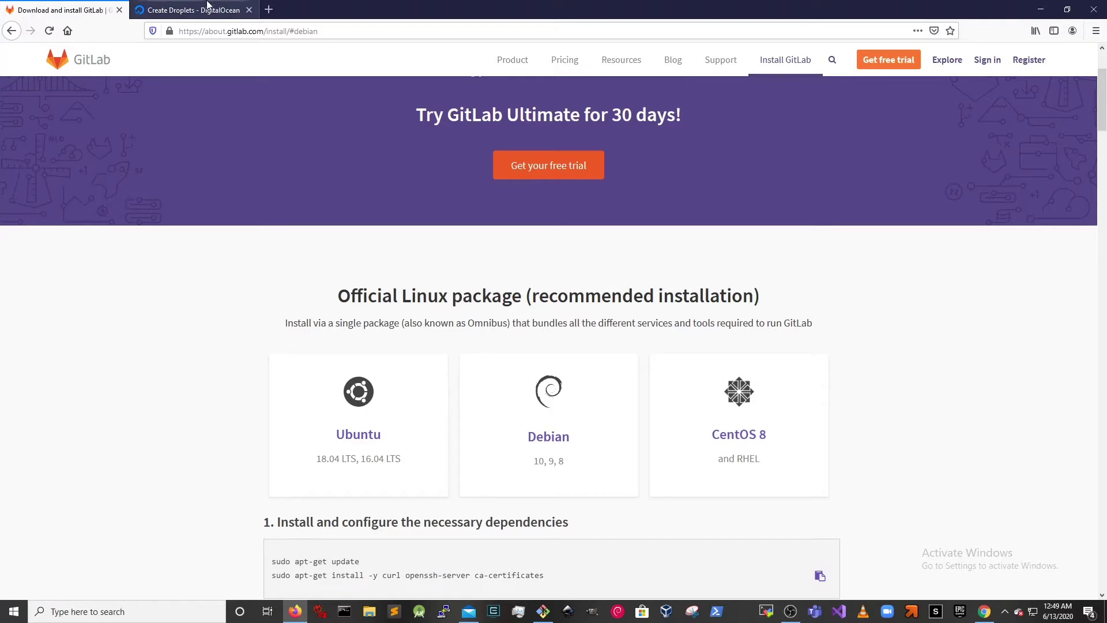
pyautogui.click(543, 439)
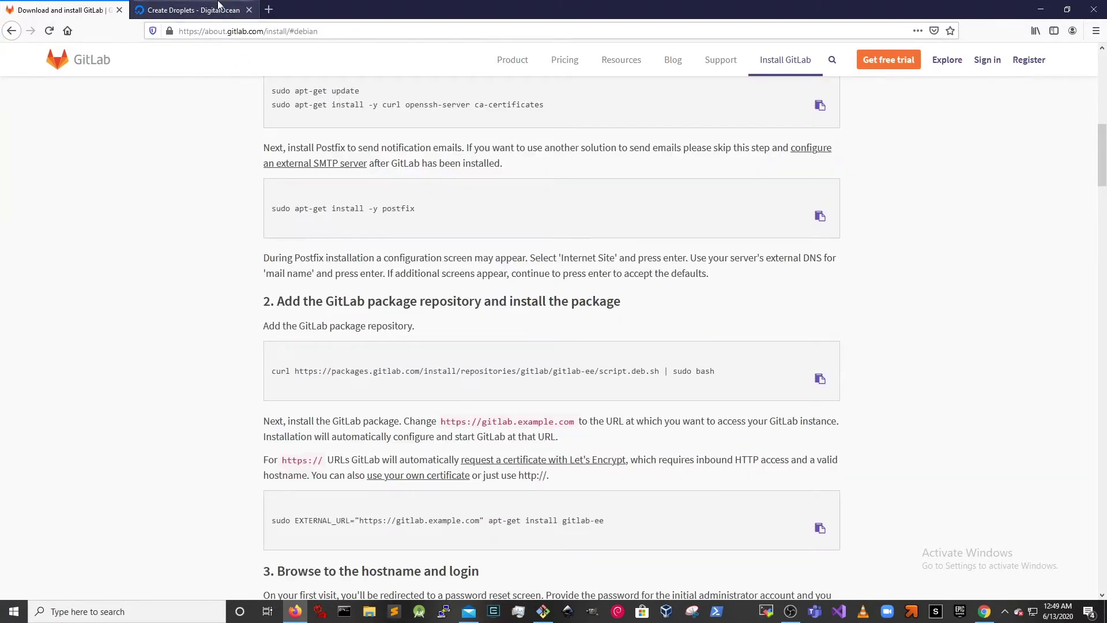
pyautogui.click(221, 9)
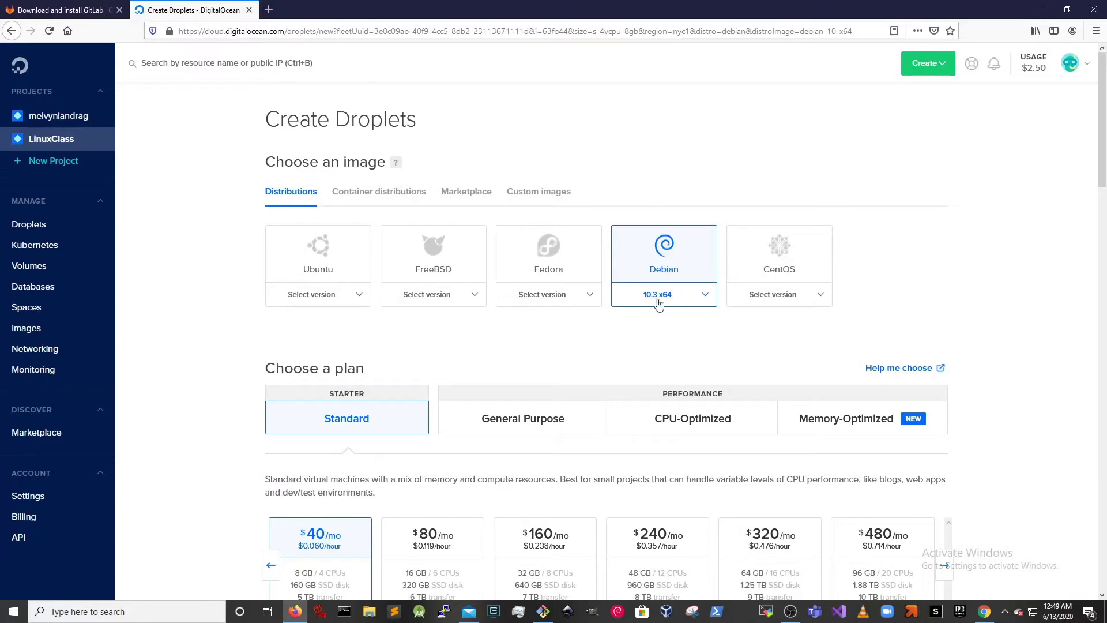
# - Compare the standard plans and keep the $40/mo 8 GB / 4 CPU plan
pyautogui.scroll(-3, 623, 398)
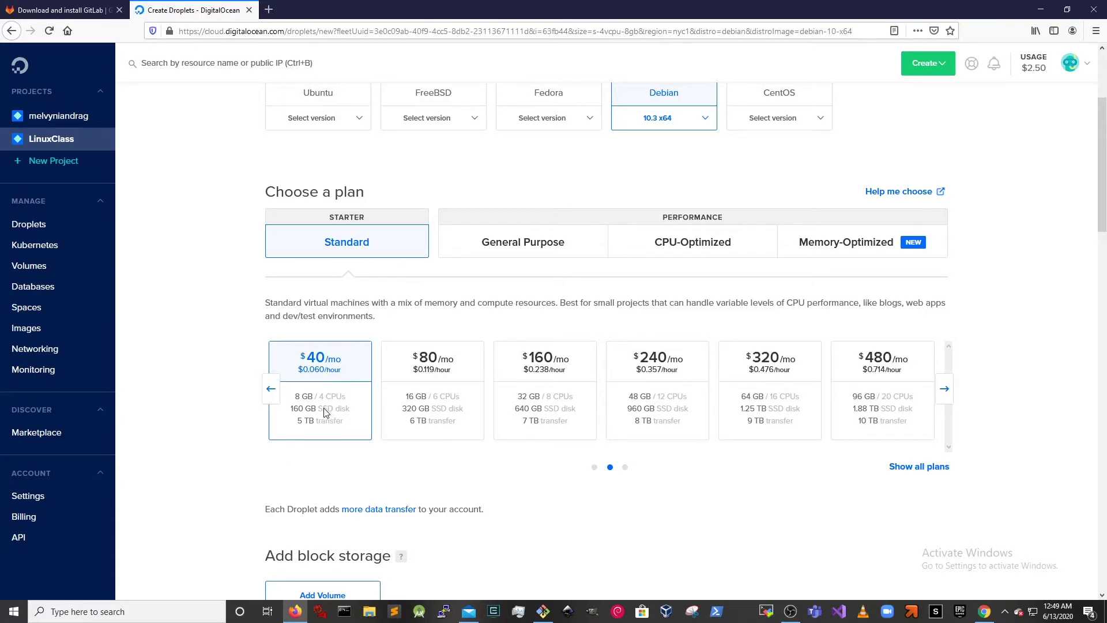
pyautogui.click(271, 389)
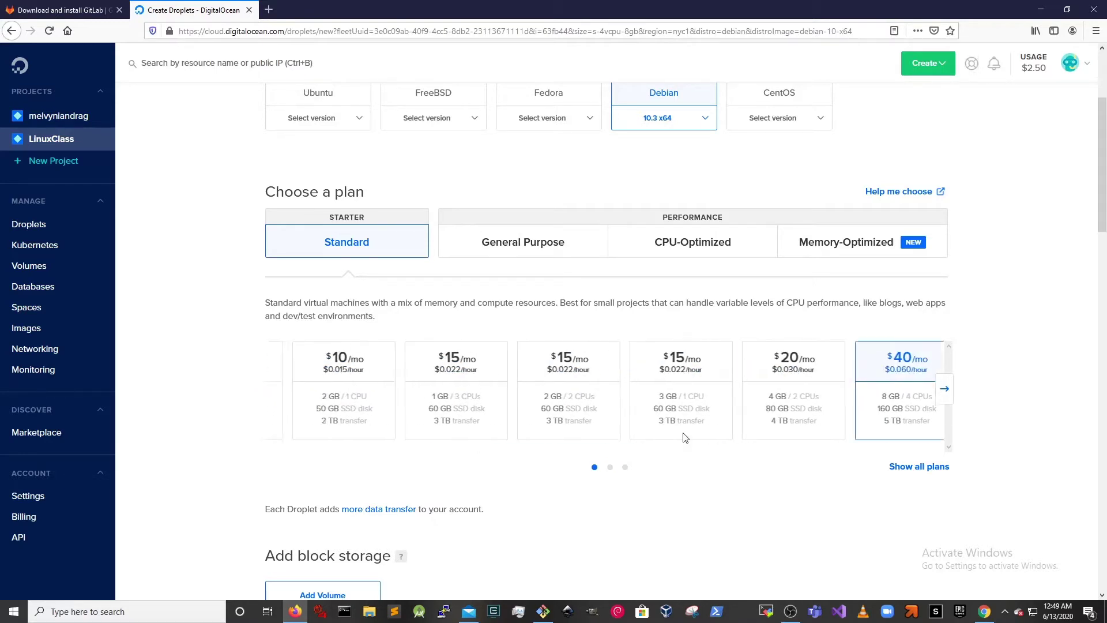
pyautogui.click(944, 389)
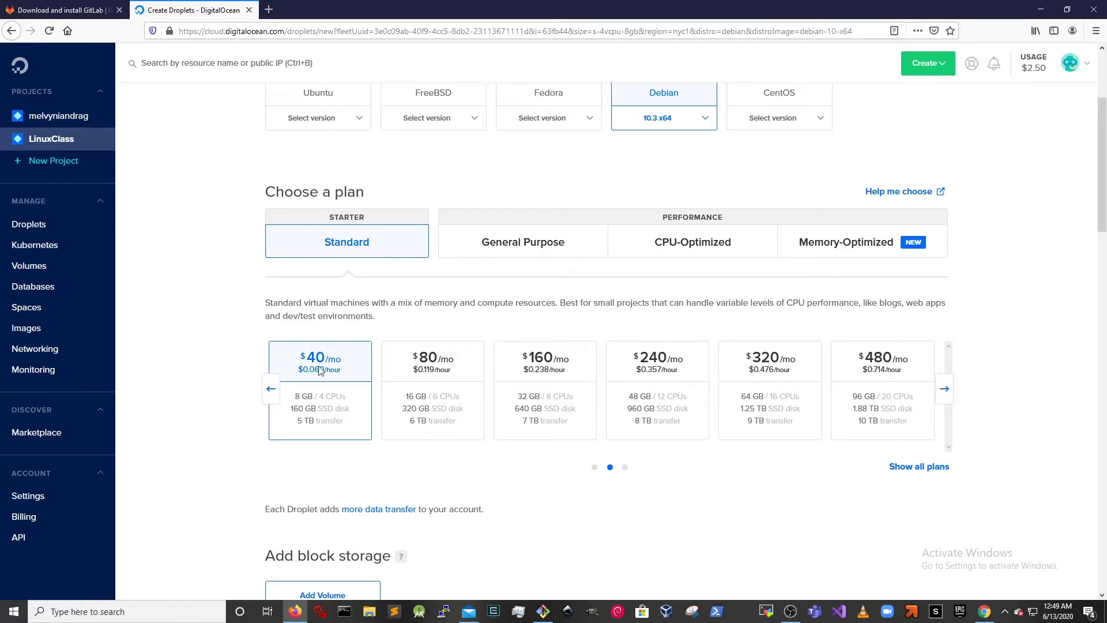
pyautogui.scroll(-2, 328, 386)
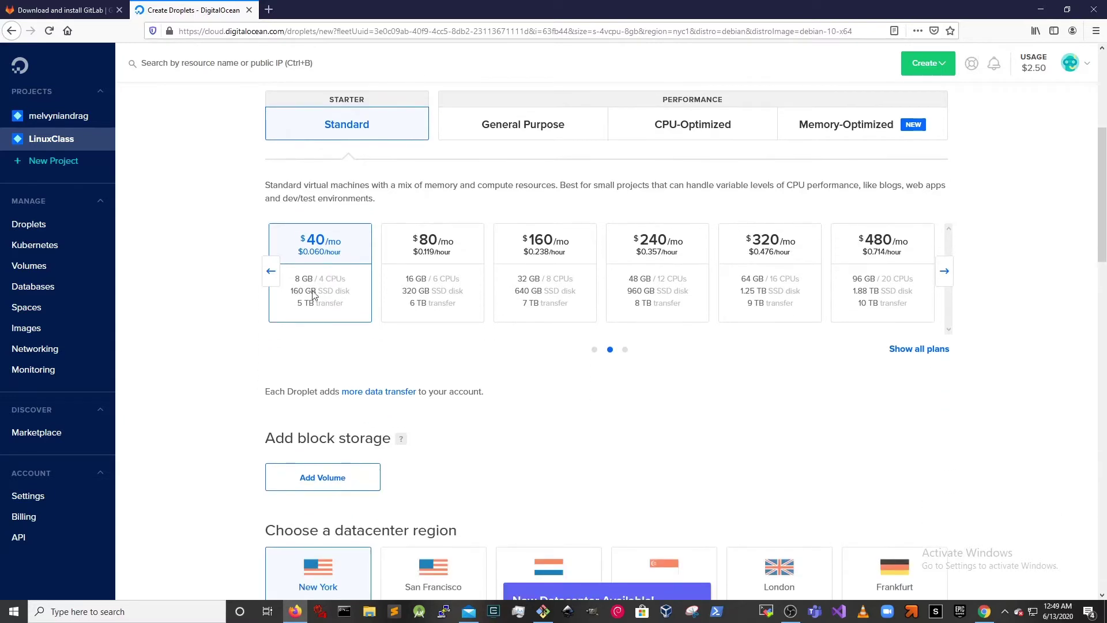
pyautogui.scroll(-1, 306, 288)
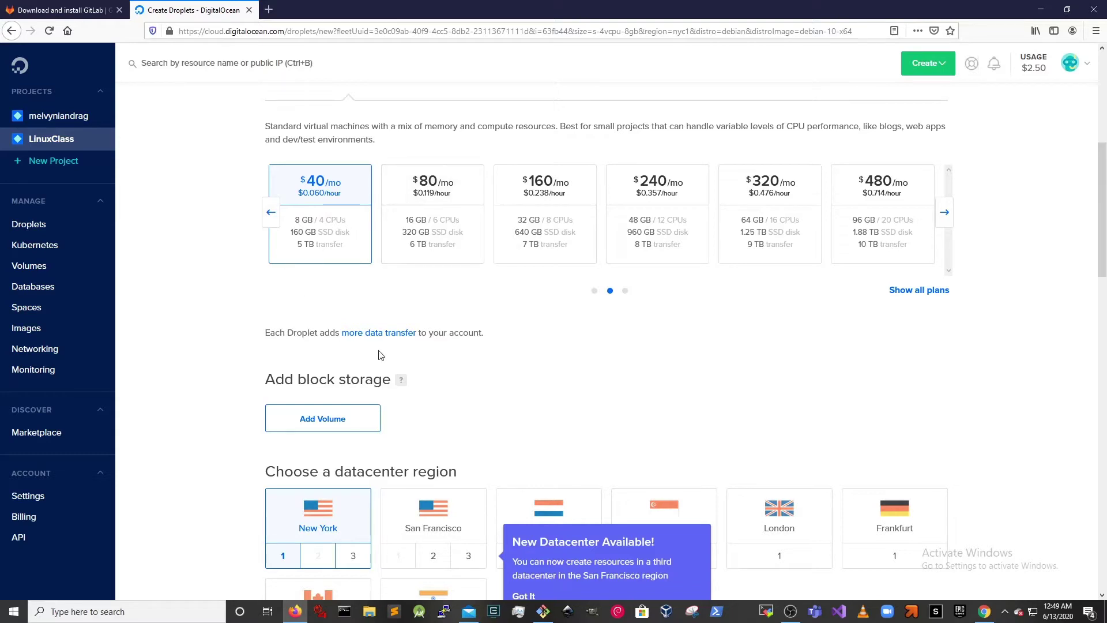
pyautogui.scroll(-6, 553, 369)
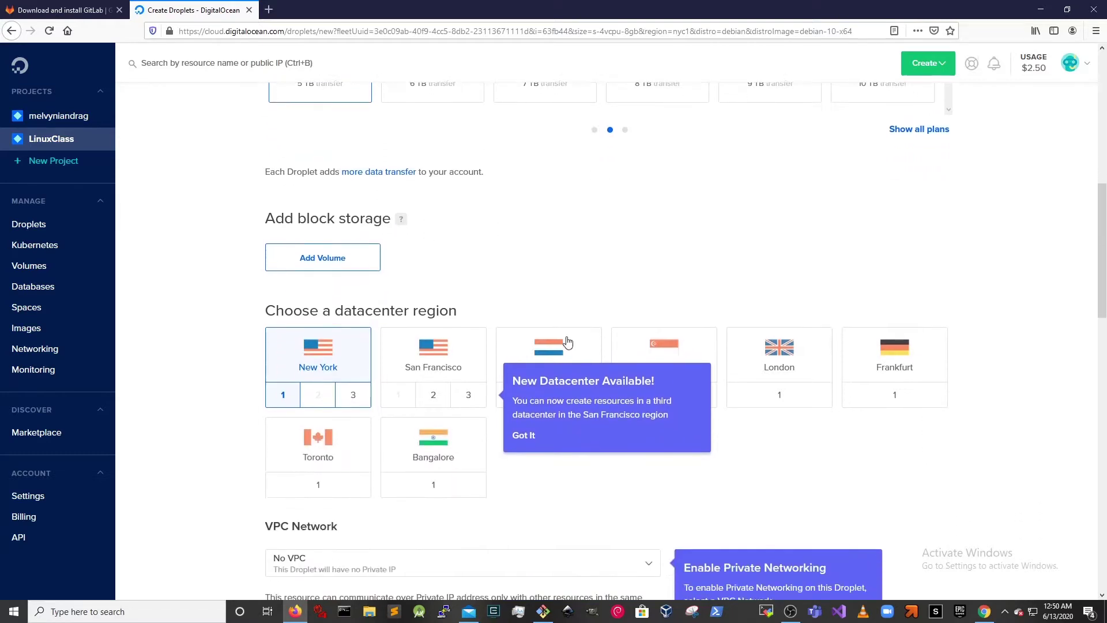
pyautogui.scroll(-4, 553, 364)
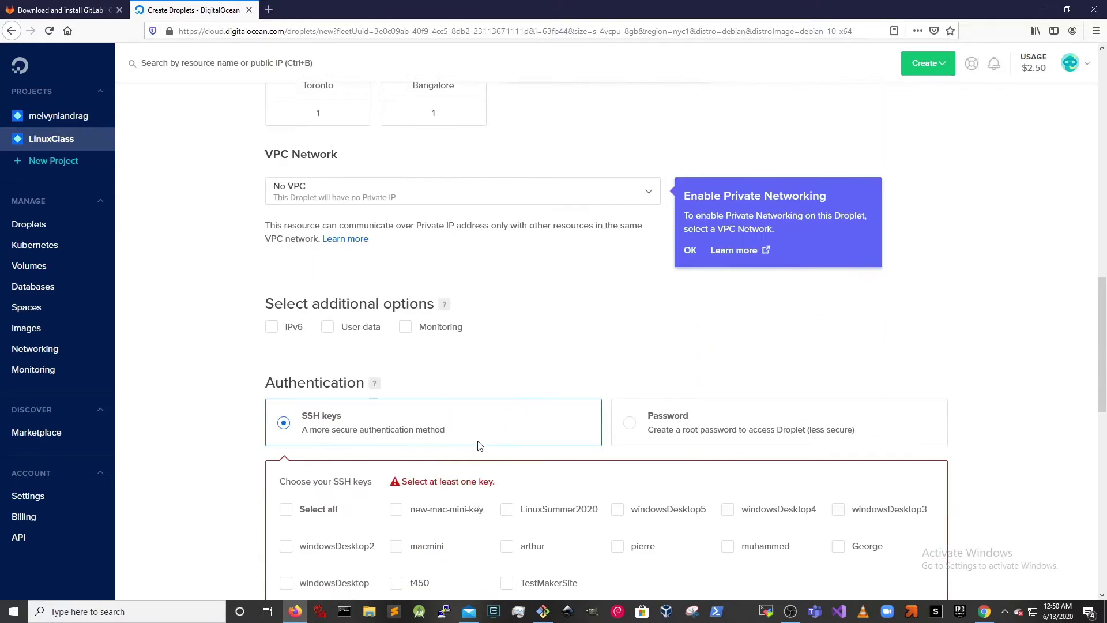
pyautogui.scroll(-2, 528, 330)
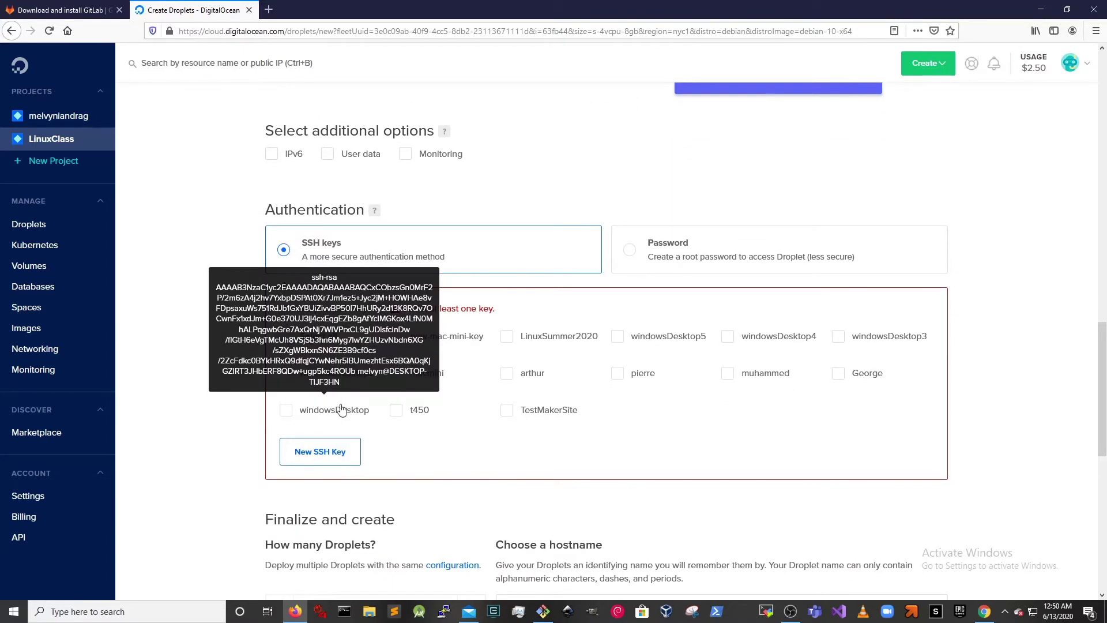
# - Add the windowsDesktop SSH key and start replacing the hostname with 'git'
pyautogui.click(285, 412)
pyautogui.scroll(-5, 358, 366)
pyautogui.moveTo(620, 314); pyautogui.dragTo(421, 283)
pyautogui.write('git')
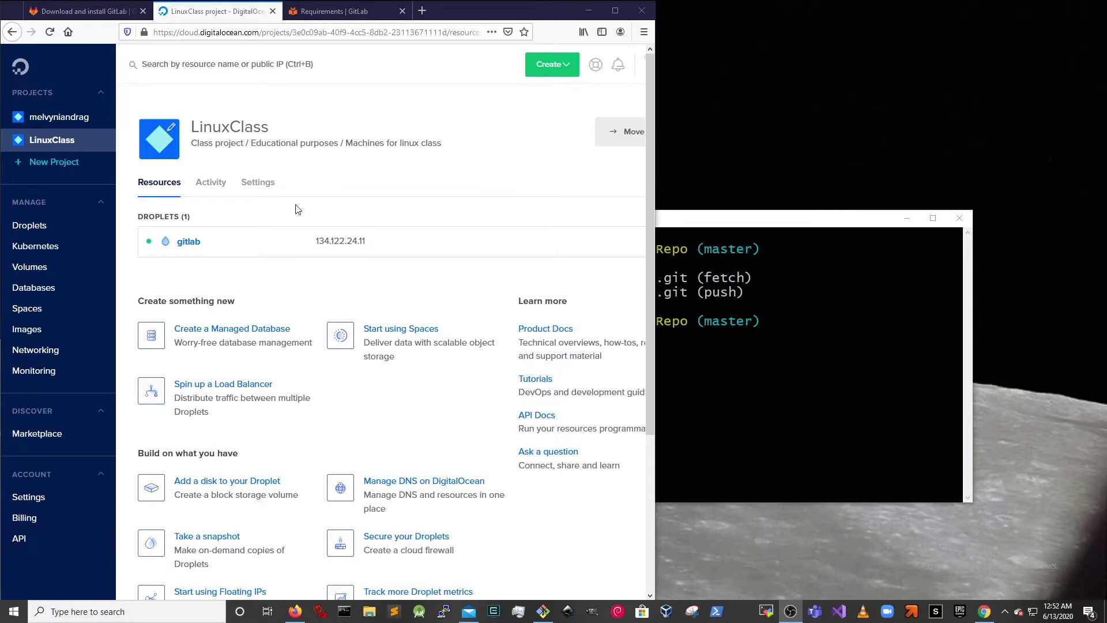
# - Highlight the recommended 2 CPU cores and 8GB RAM in GitLab's Requirements docs
pyautogui.click(322, 16)
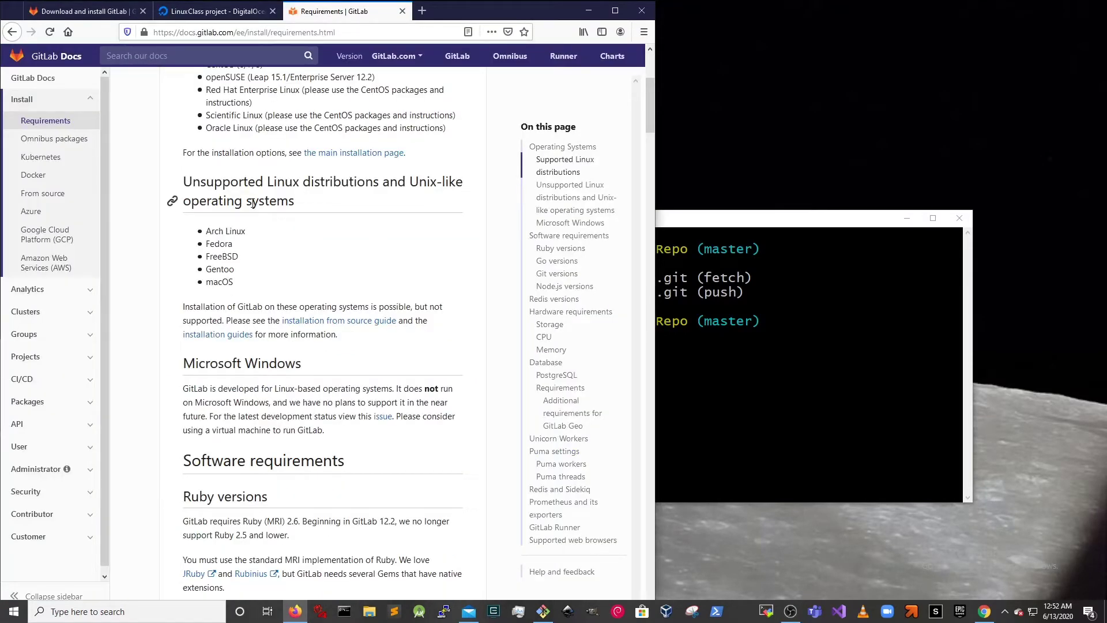
pyautogui.scroll(4, 263, 245)
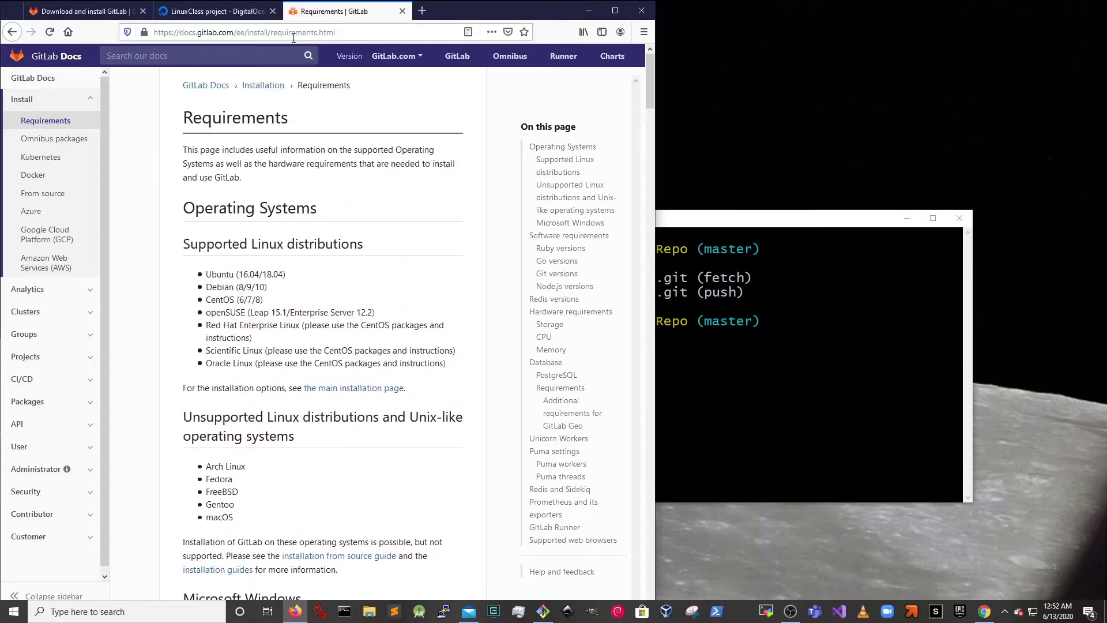
pyautogui.scroll(-5, 247, 282)
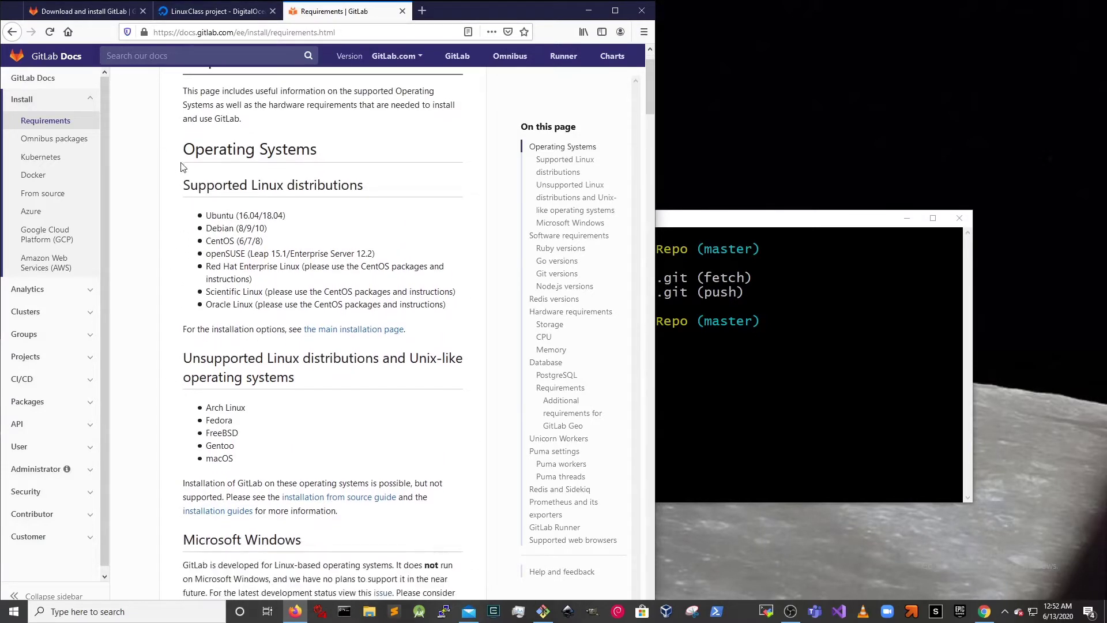
pyautogui.scroll(-17, 248, 286)
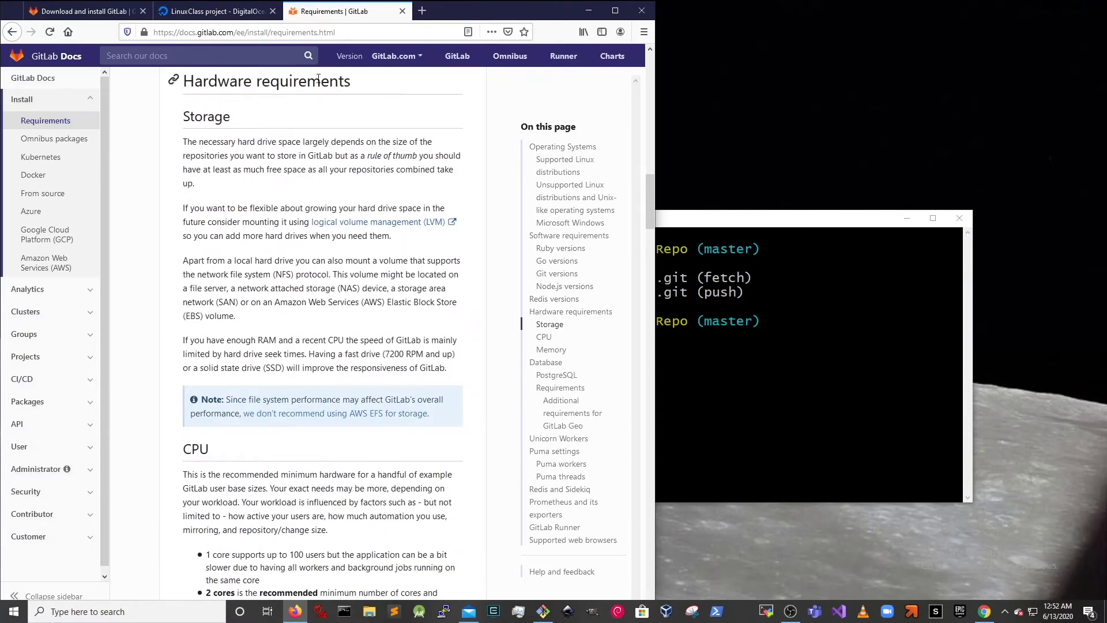
pyautogui.scroll(-3, 325, 250)
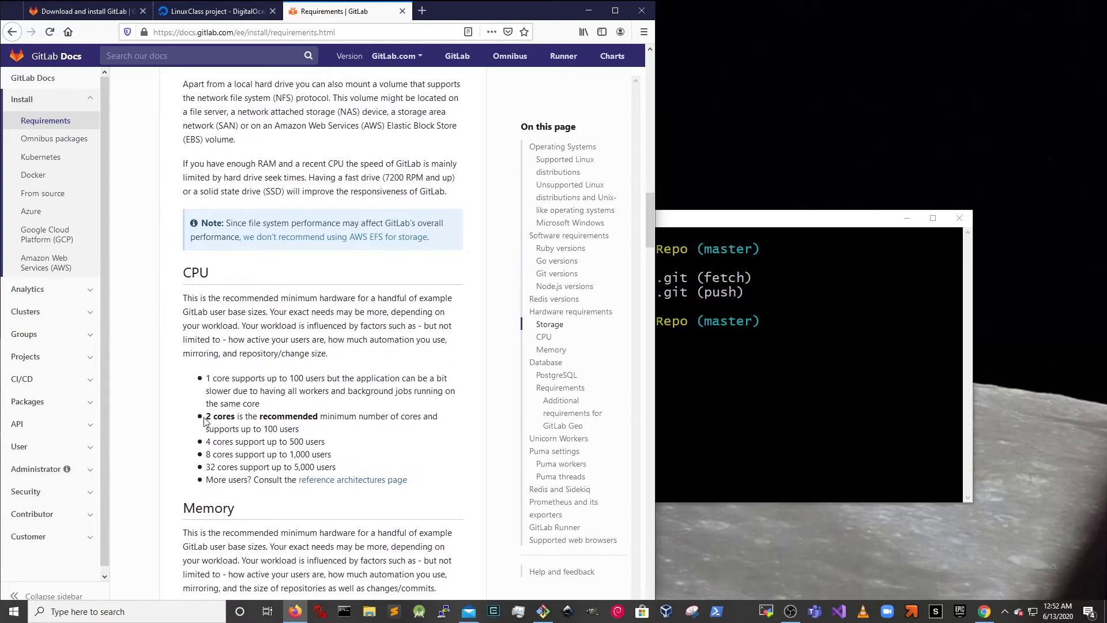
pyautogui.moveTo(205, 416); pyautogui.dragTo(325, 431)
pyautogui.scroll(-4, 171, 272)
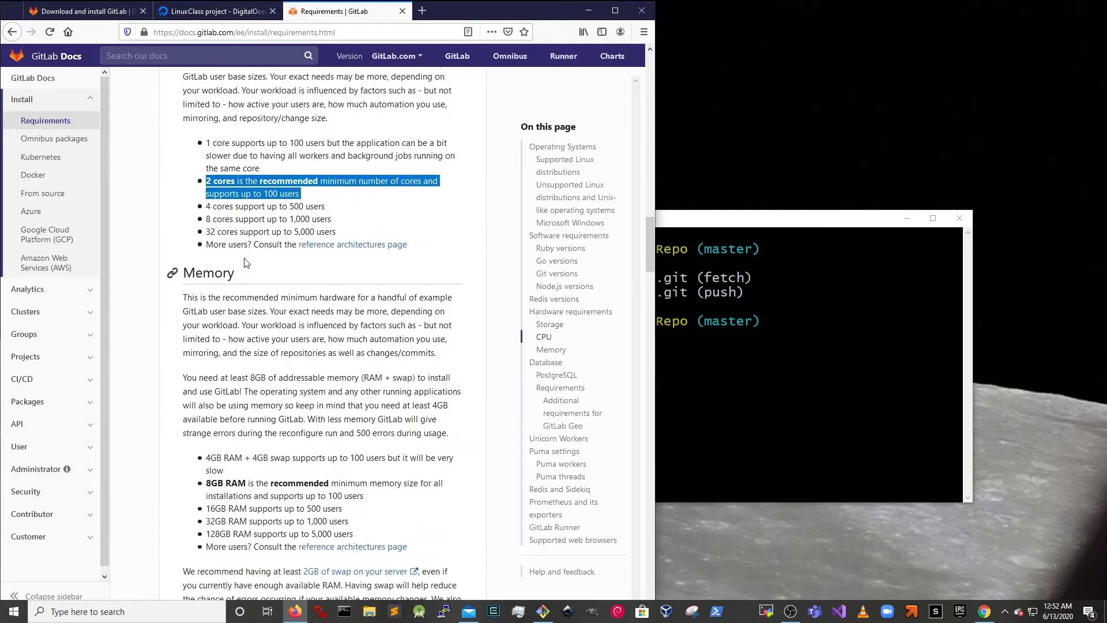
pyautogui.scroll(-4, 171, 474)
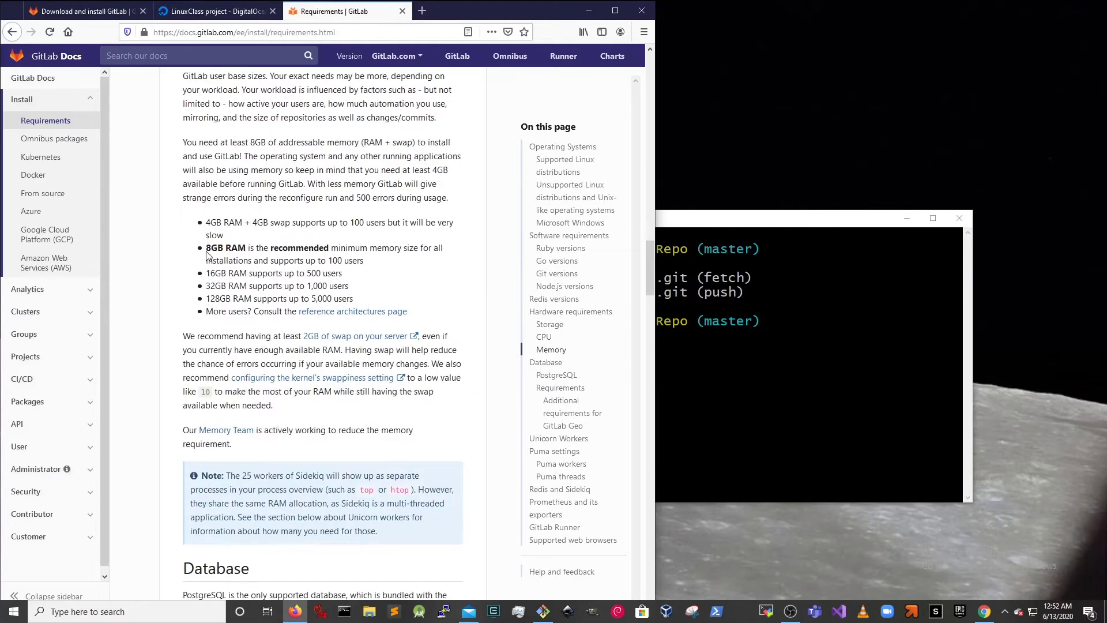
pyautogui.moveTo(246, 256); pyautogui.dragTo(417, 312)
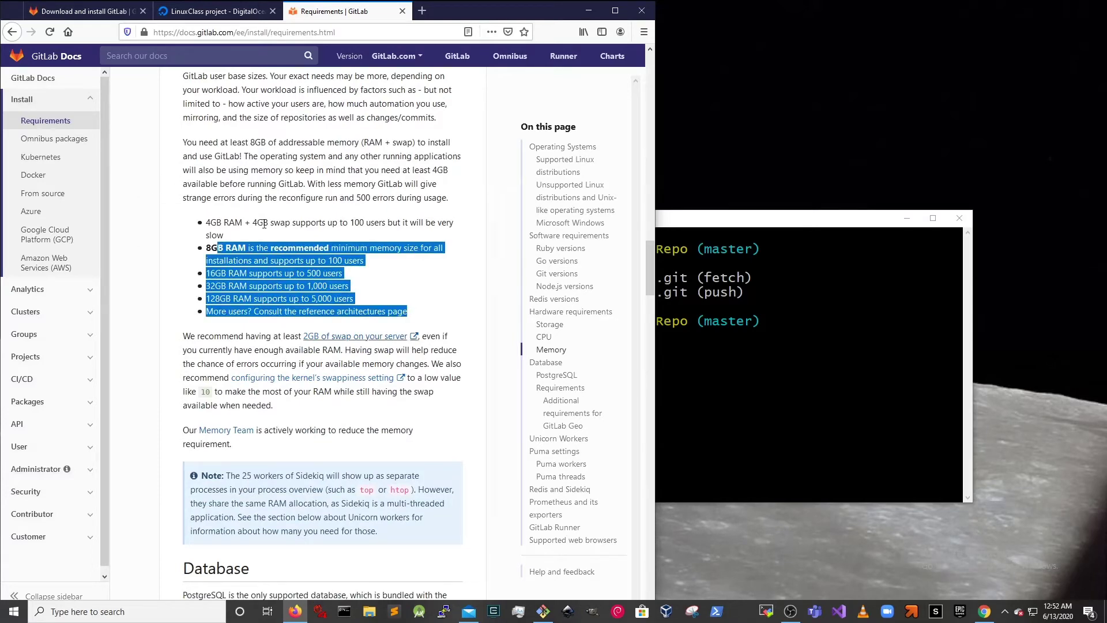
pyautogui.click(214, 11)
pyautogui.click(816, 222)
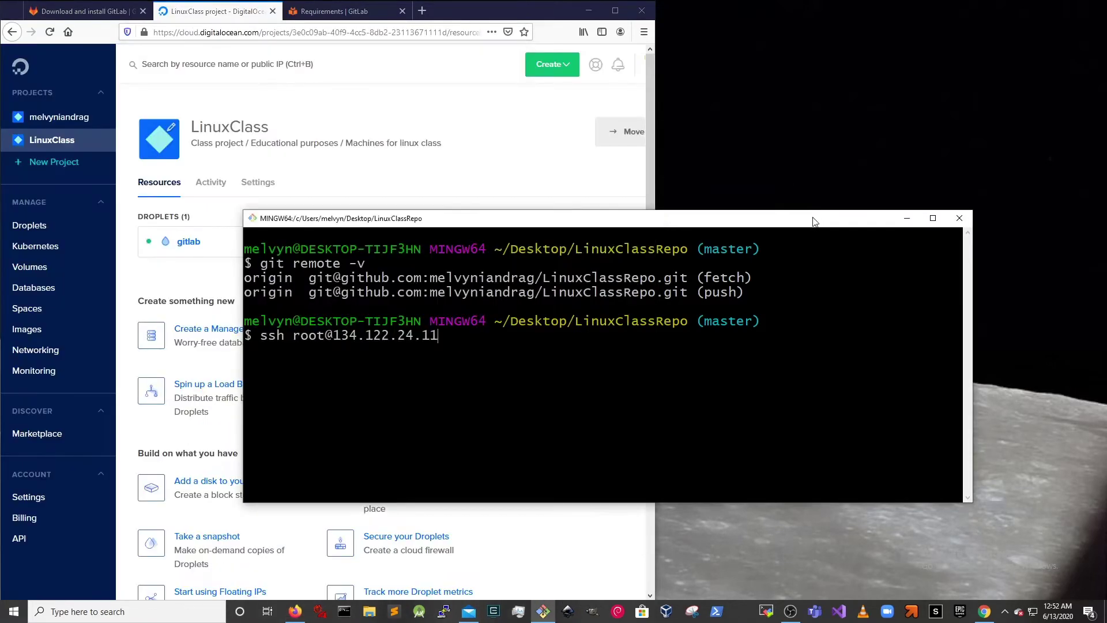
pyautogui.press('Return')
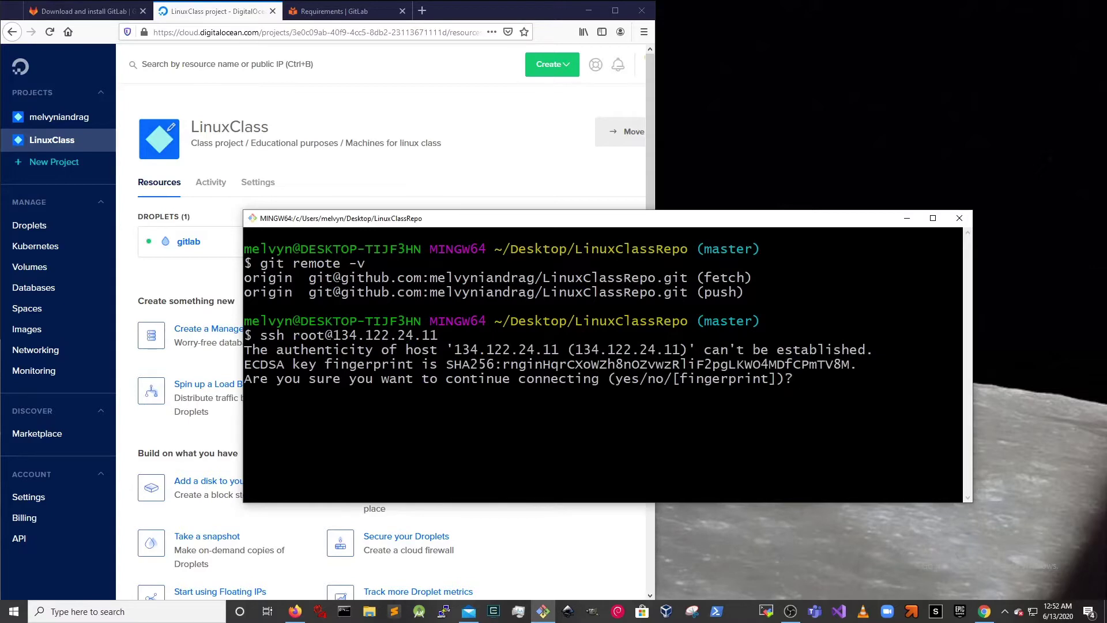
pyautogui.write('yes')
pyautogui.press('Return')
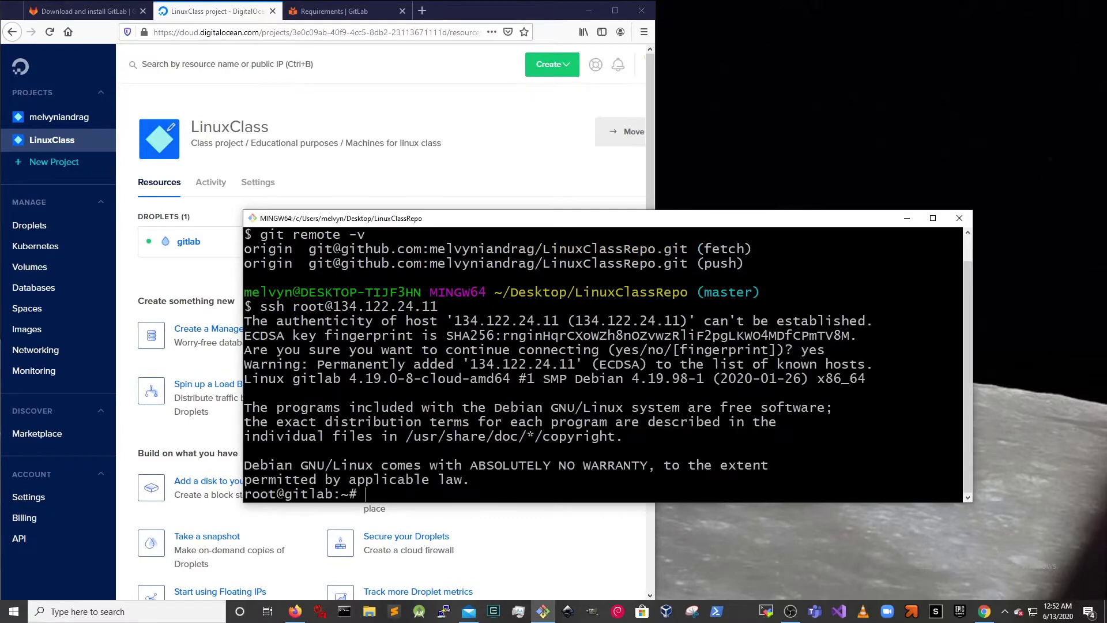
pyautogui.hotkey('ctrl', 'l')
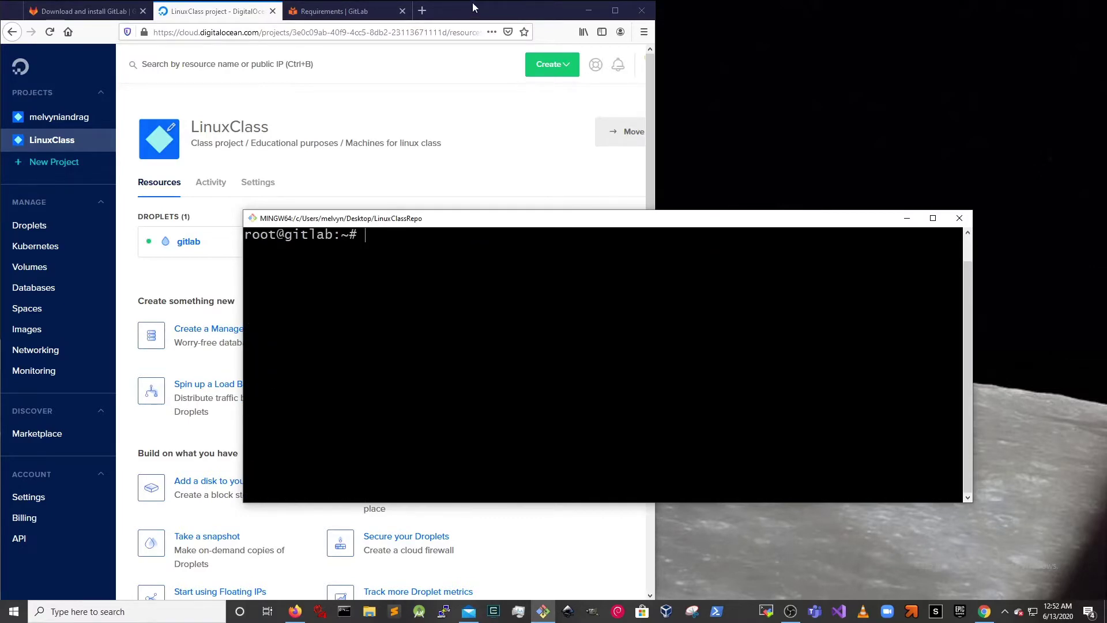
# - Check the Download and install GitLab page, then minimize Firefox and maximize Git Bash
pyautogui.click(484, 8)
pyautogui.click(86, 11)
pyautogui.scroll(1, 438, 372)
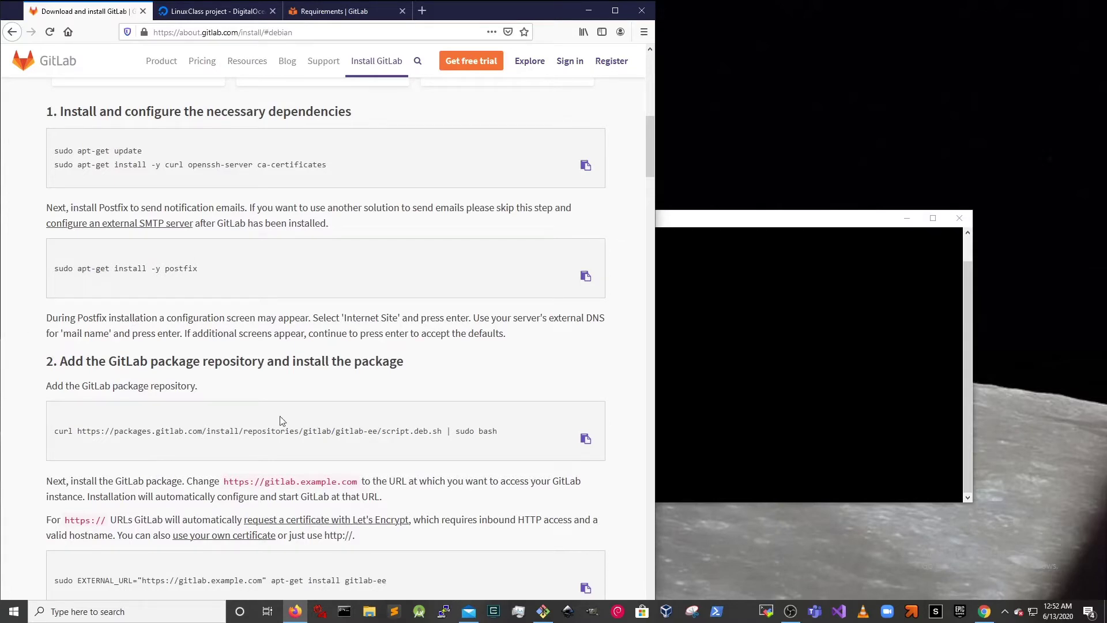
pyautogui.click(280, 33)
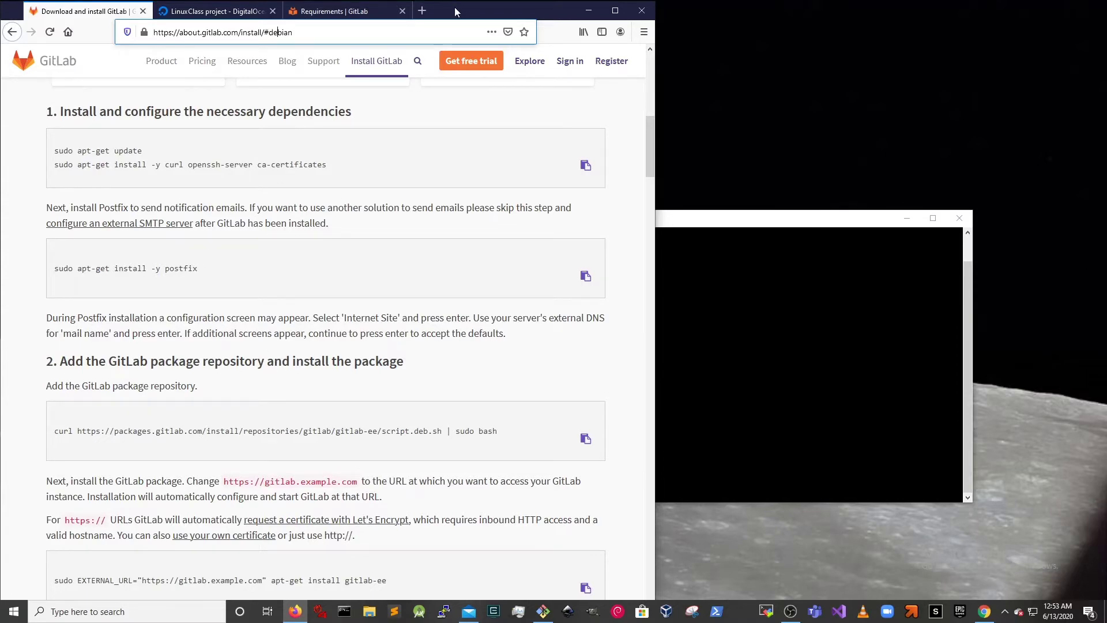
pyautogui.click(588, 11)
pyautogui.click(933, 218)
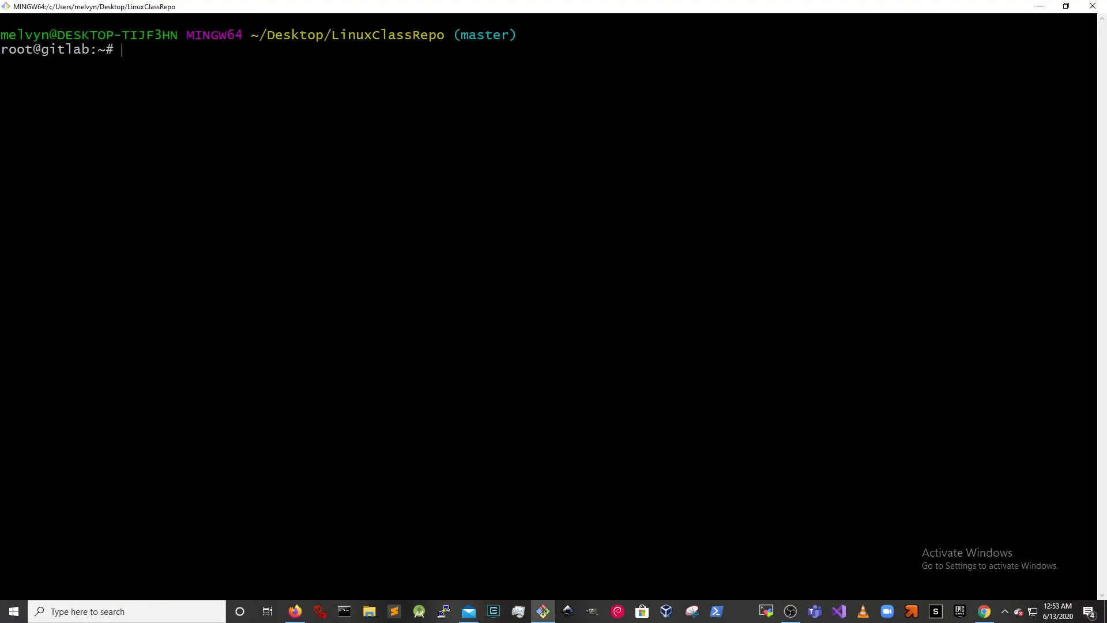
# - Run apt update && apt install -y curl openssh-server ca-certificates, then clear the screen
pyautogui.write('apt update &&')
pyautogui.write('apt-get')
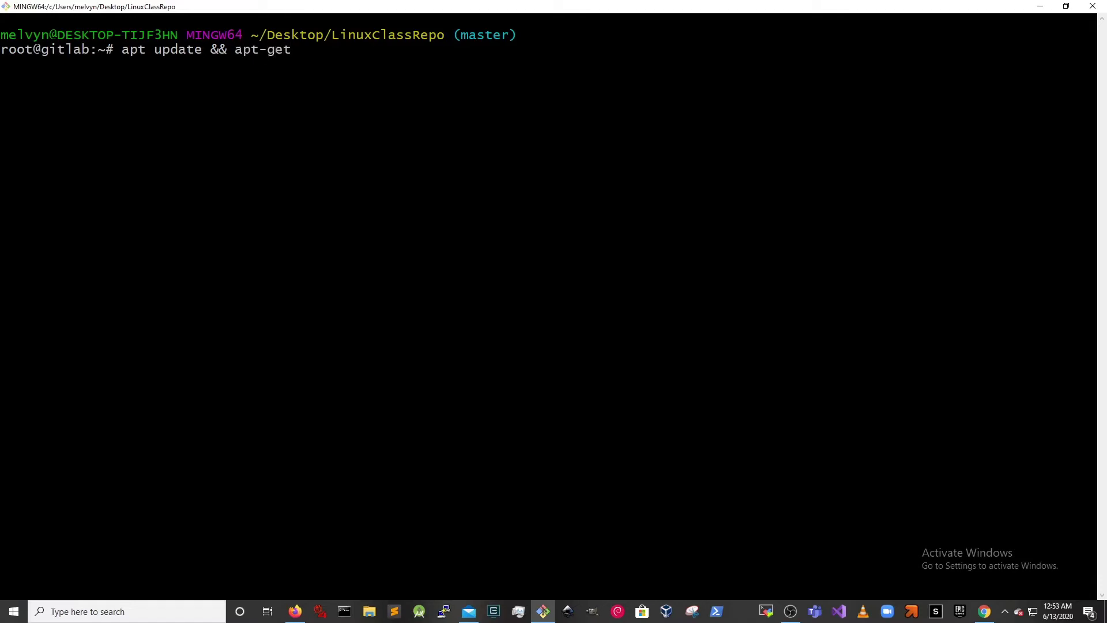
pyautogui.press('BackSpace')
pyautogui.press('BackSpace')
pyautogui.press('BackSpace')
pyautogui.press('BackSpace')
pyautogui.press('BackSpace')
pyautogui.press('BackSpace')
pyautogui.write('ap in')
pyautogui.press('BackSpace')
pyautogui.press('BackSpace')
pyautogui.press('BackSpace')
pyautogui.write('t install -y curl openssh-serv')
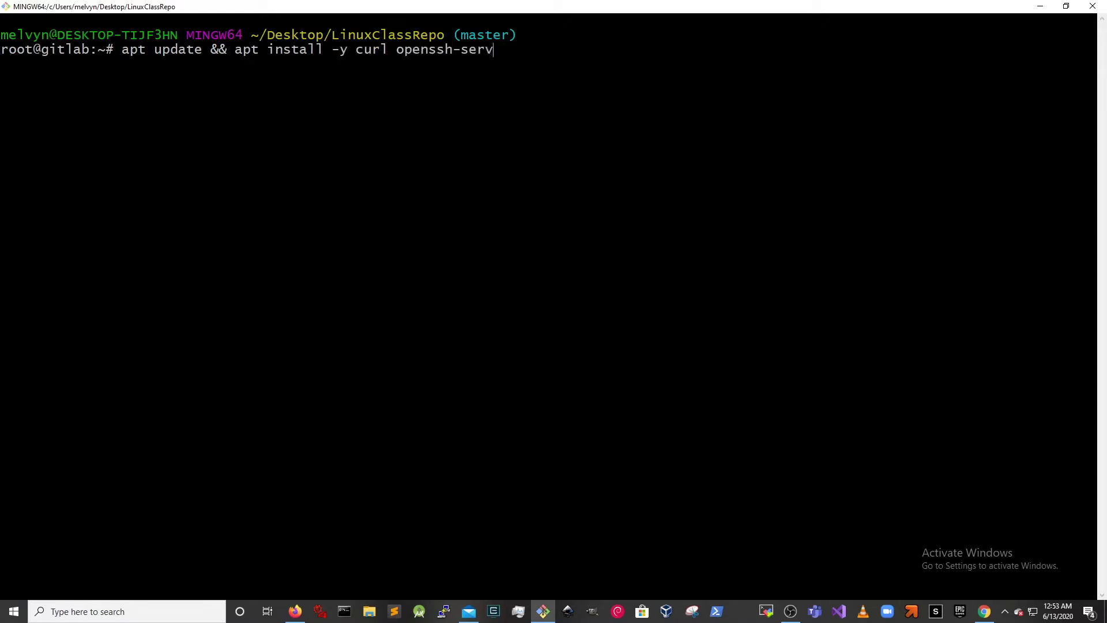
pyautogui.write('er ca-certificates')
pyautogui.hotkey('alt', 'Tab')
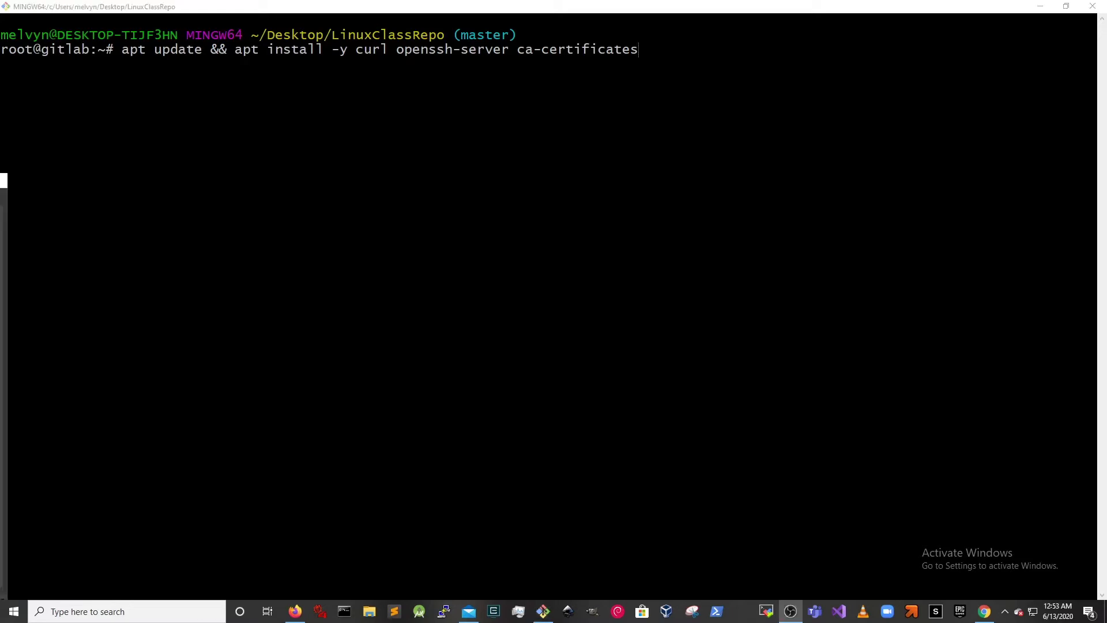
pyautogui.hotkey('alt', 'Tab')
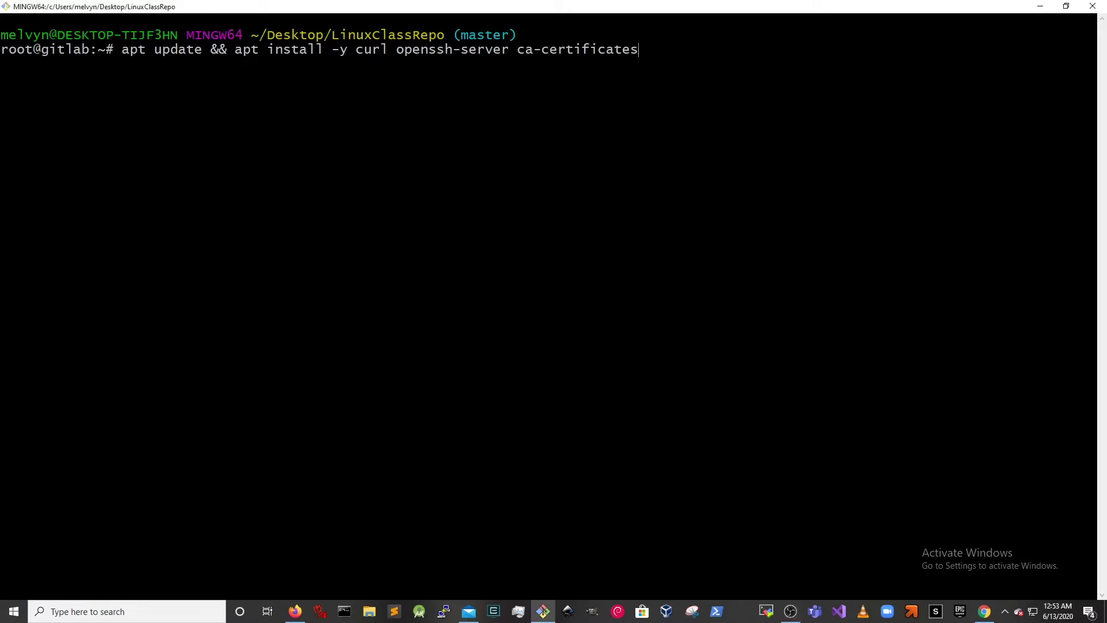
pyautogui.press('Return')
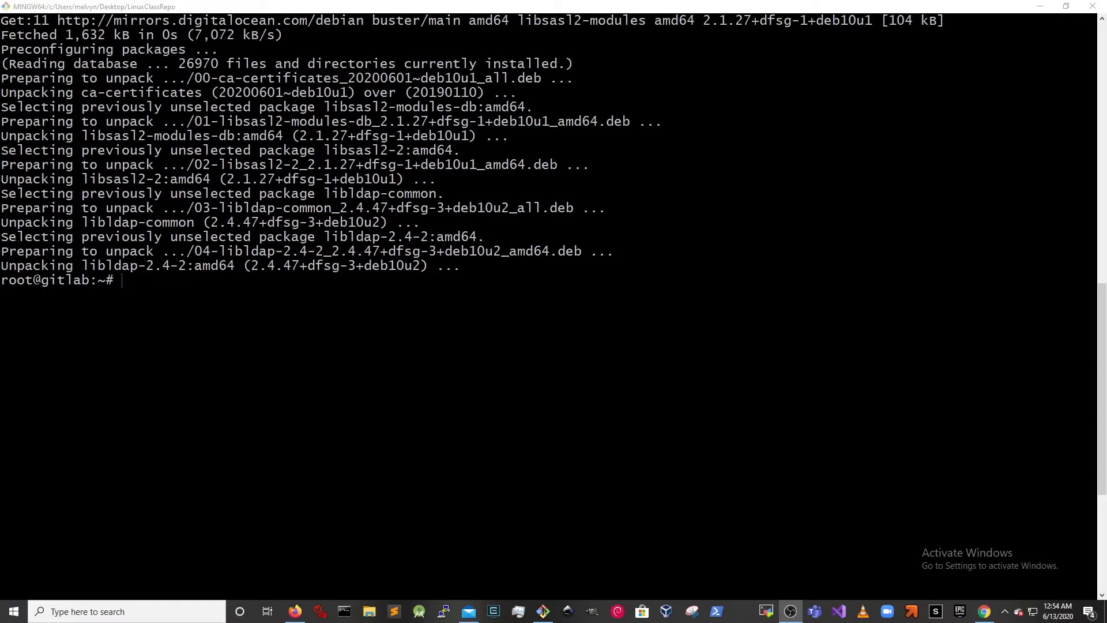
pyautogui.hotkey('alt', 'Tab')
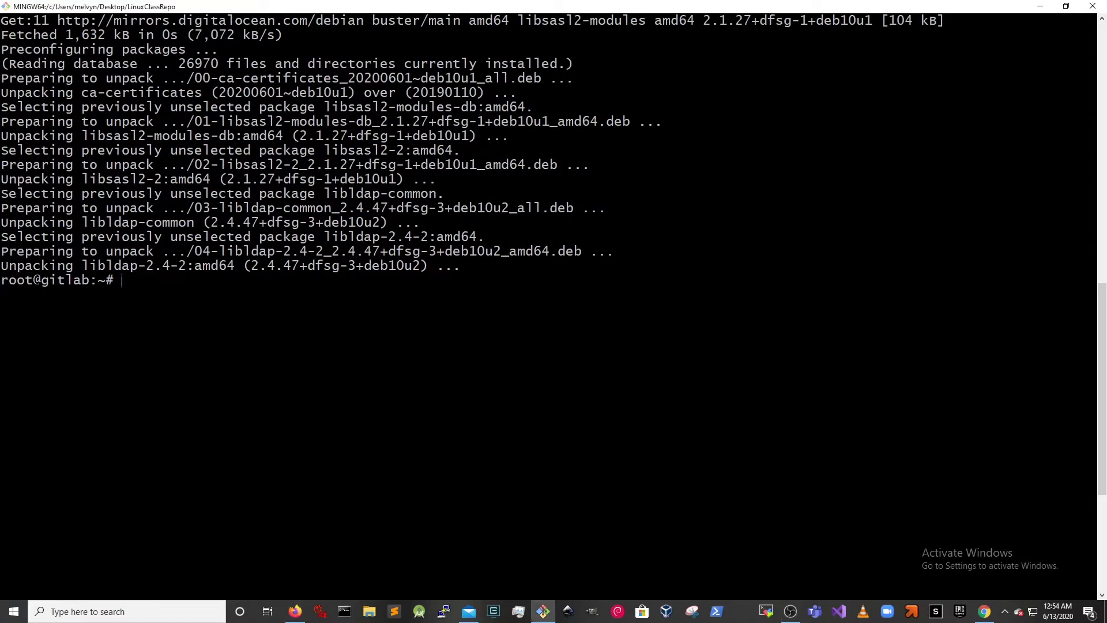
pyautogui.hotkey('ctrl', 'l')
# - Run apt install -y postfix and choose No configuration as the mail setup
pyautogui.write('apt install pos')
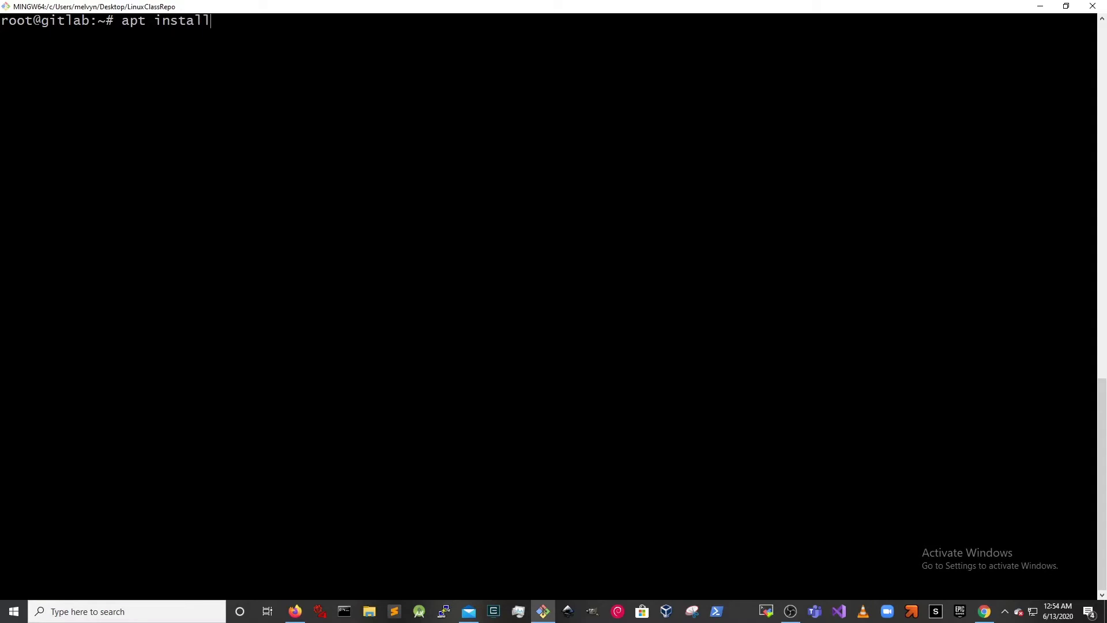
pyautogui.press('BackSpace')
pyautogui.press('BackSpace')
pyautogui.press('BackSpace')
pyautogui.write('-y postfix')
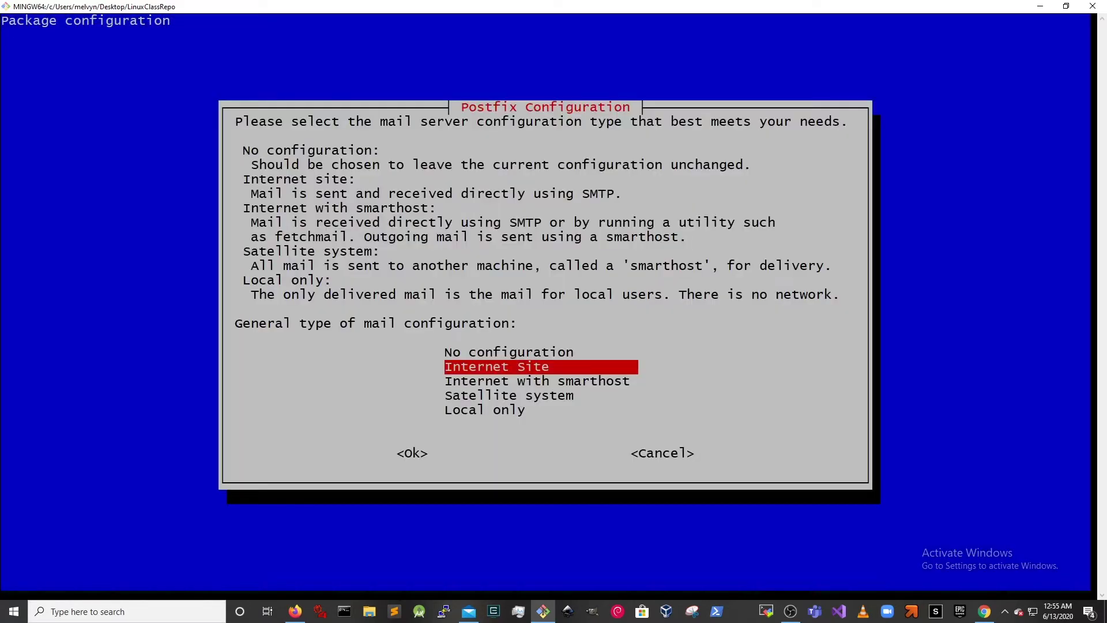
pyautogui.press('Up')
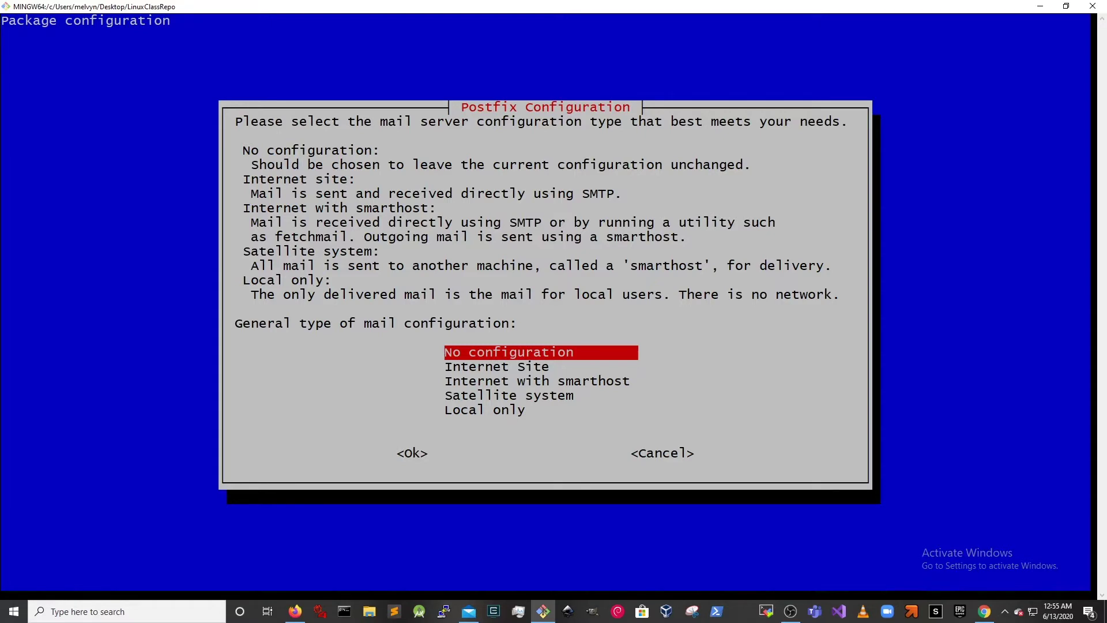
pyautogui.press('Return')
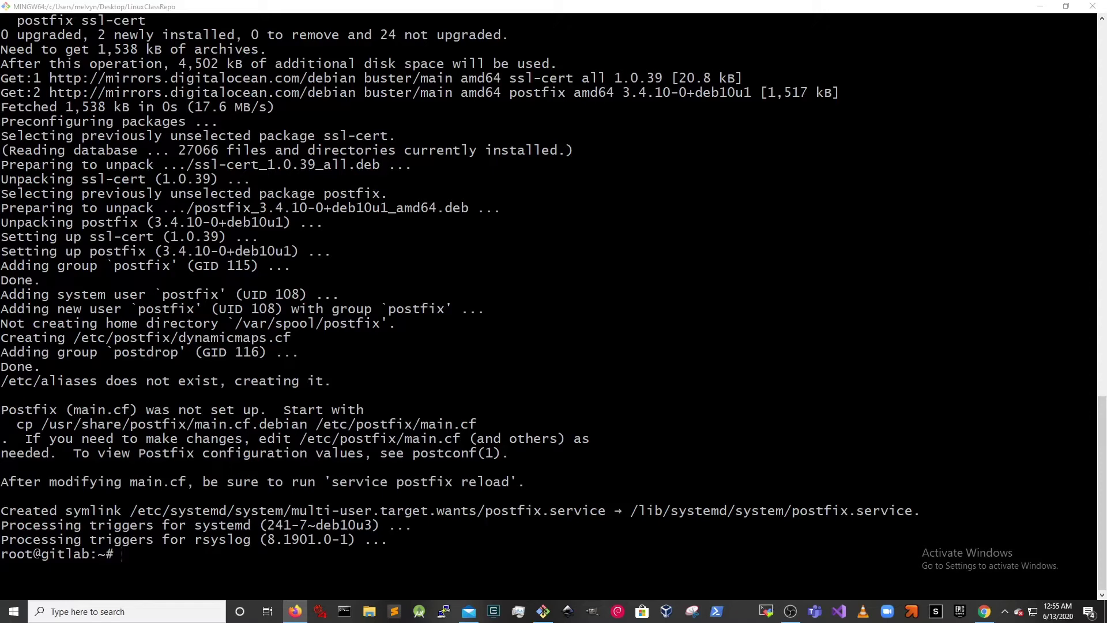
# - Paste and run the curl …/script.deb.sh | sudo bash repository command, then clear the screen
pyautogui.rightClick(420, 368)
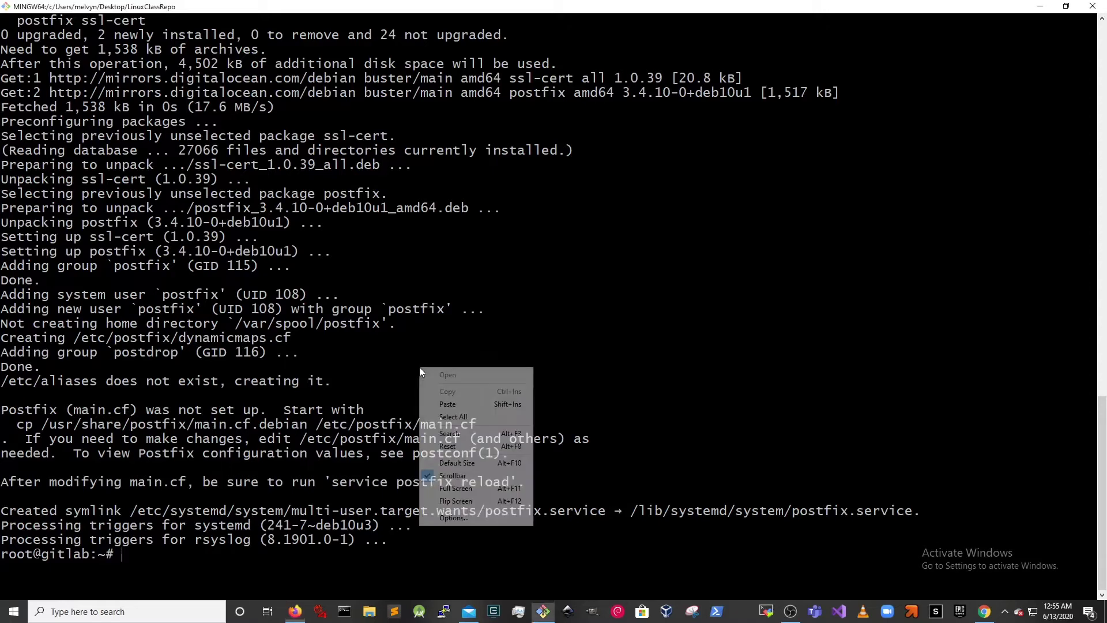
pyautogui.click(451, 404)
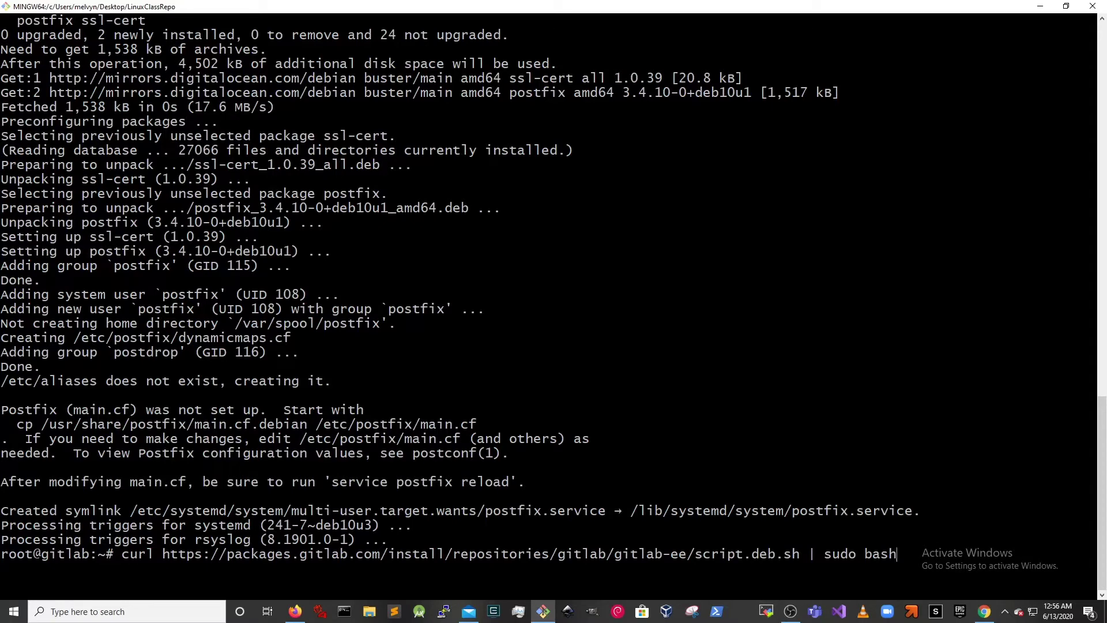
pyautogui.press('Return')
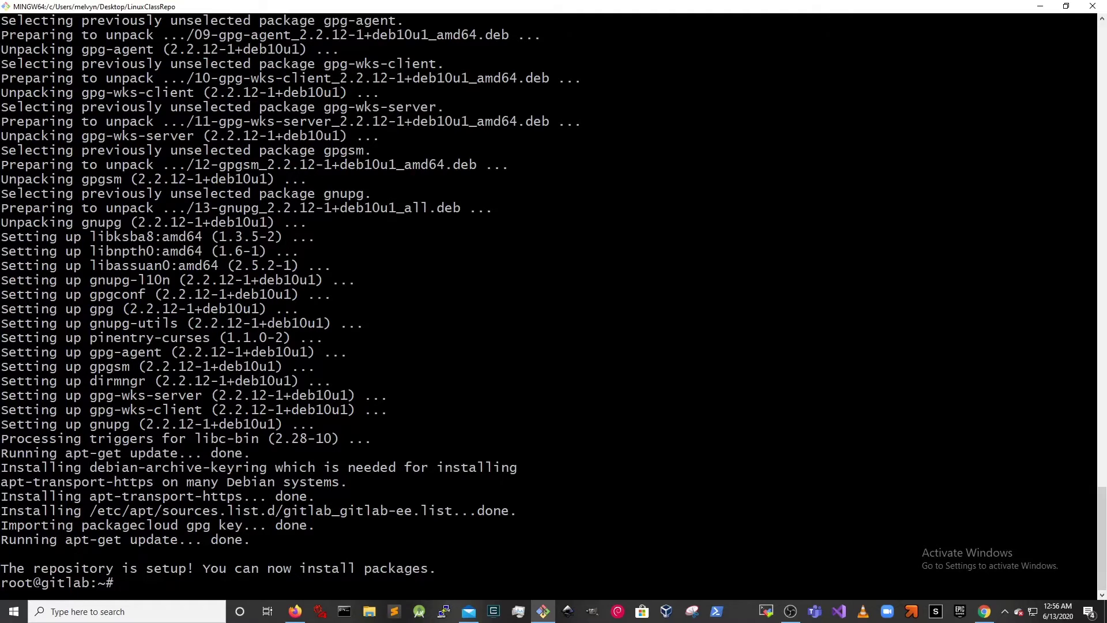
pyautogui.moveTo(89, 309); pyautogui.dragTo(114, 309)
pyautogui.hotkey('ctrl', 'l')
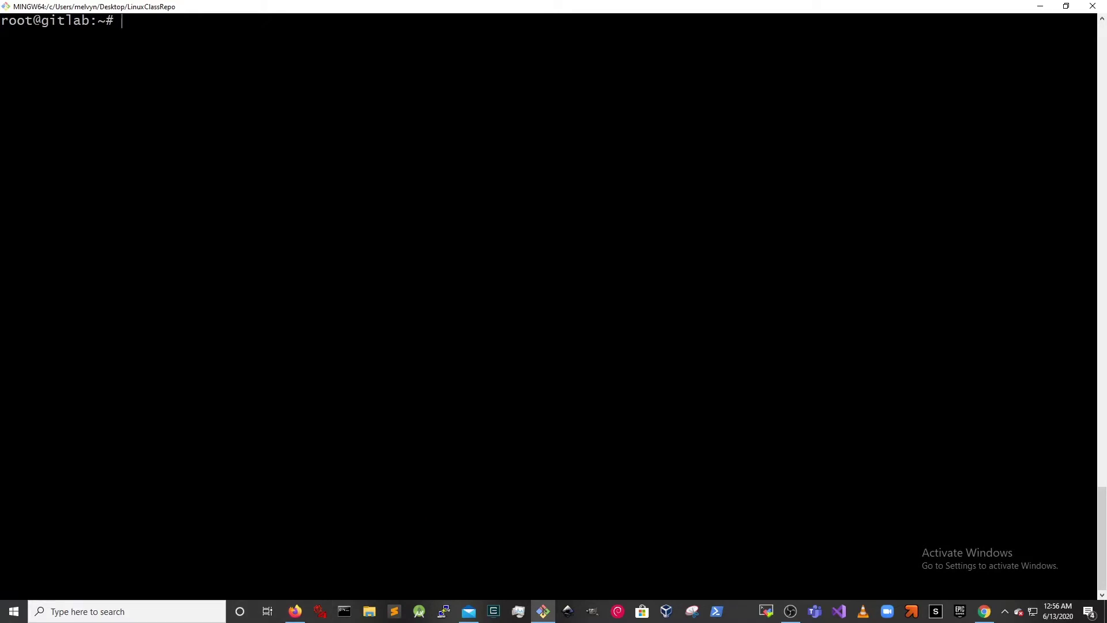
# - Select the EXTERNAL_URL part of the GitLab install command in the docs
pyautogui.hotkey('alt', 'Tab')
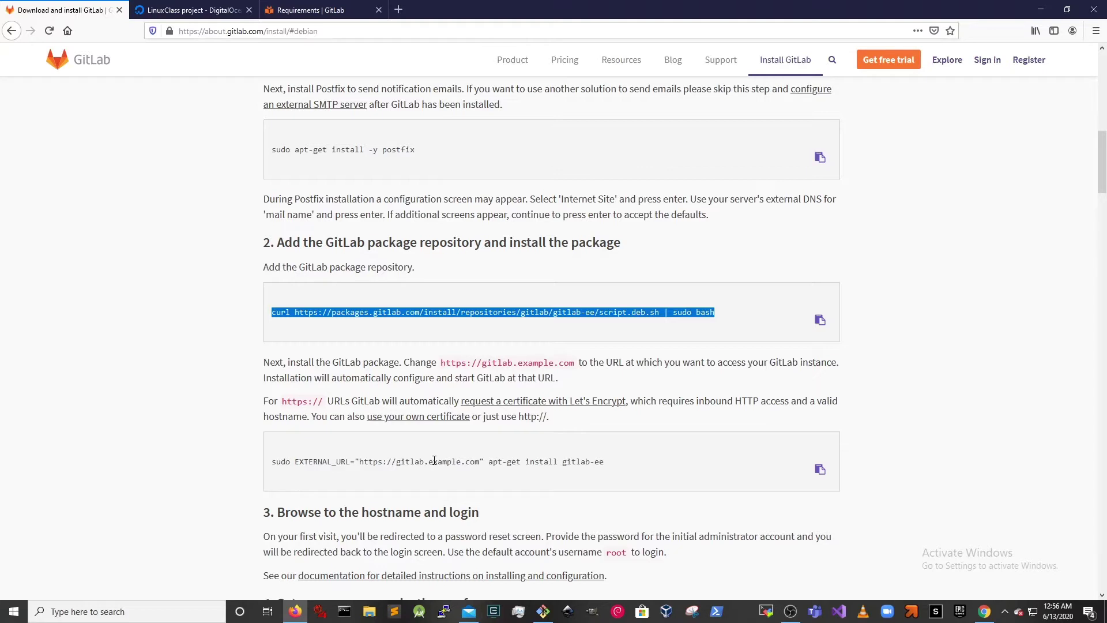
pyautogui.click(173, 10)
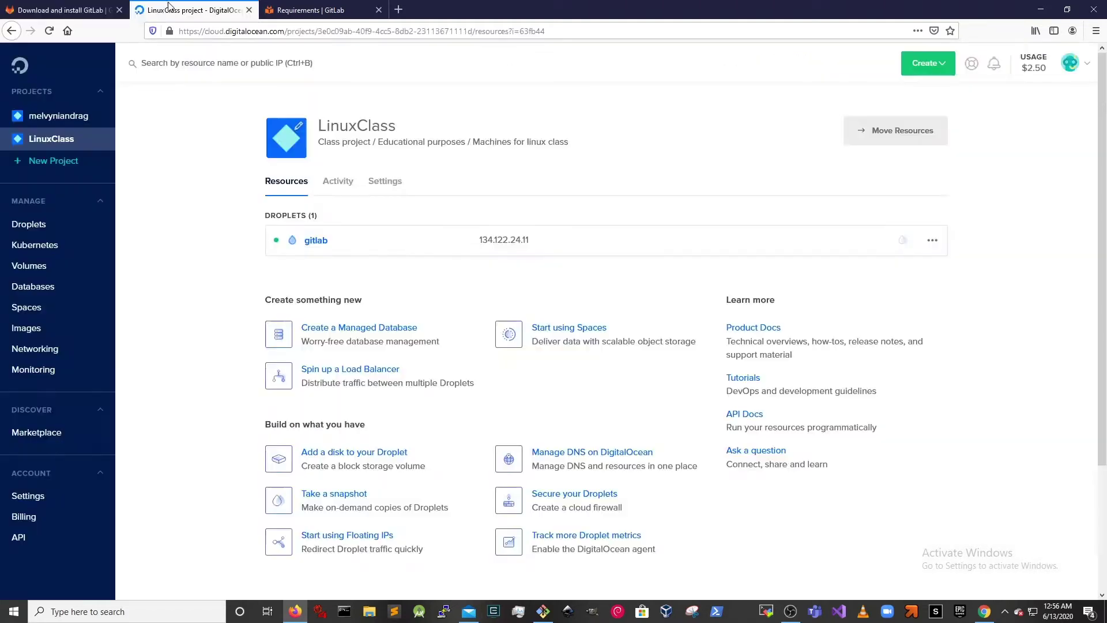
pyautogui.moveTo(499, 247)
pyautogui.click(343, 9)
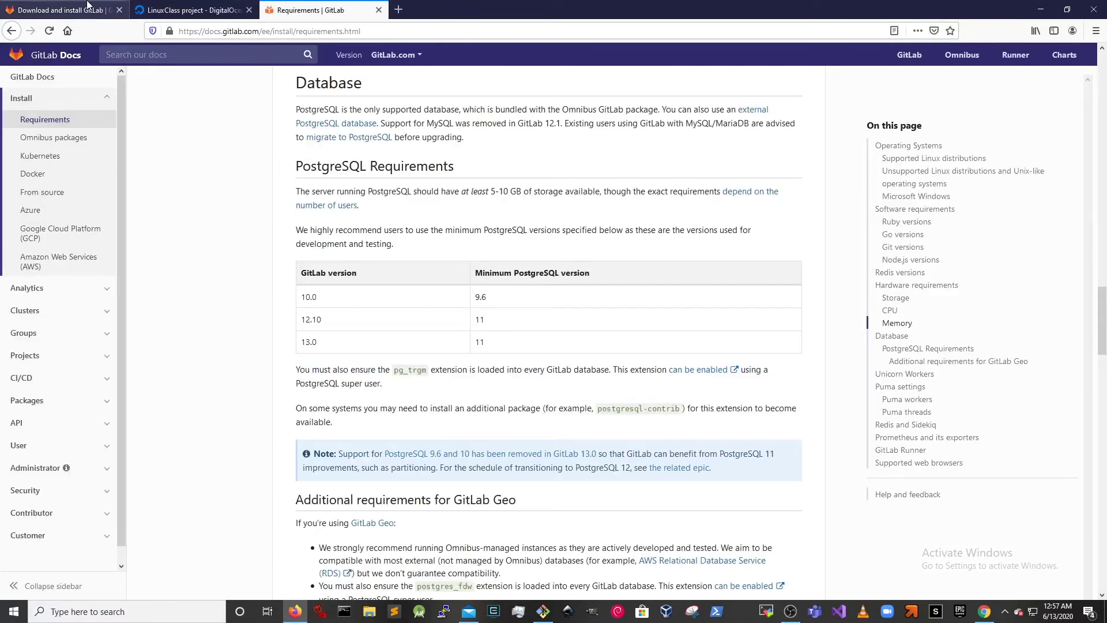
pyautogui.click(88, 7)
pyautogui.moveTo(294, 461); pyautogui.dragTo(484, 459)
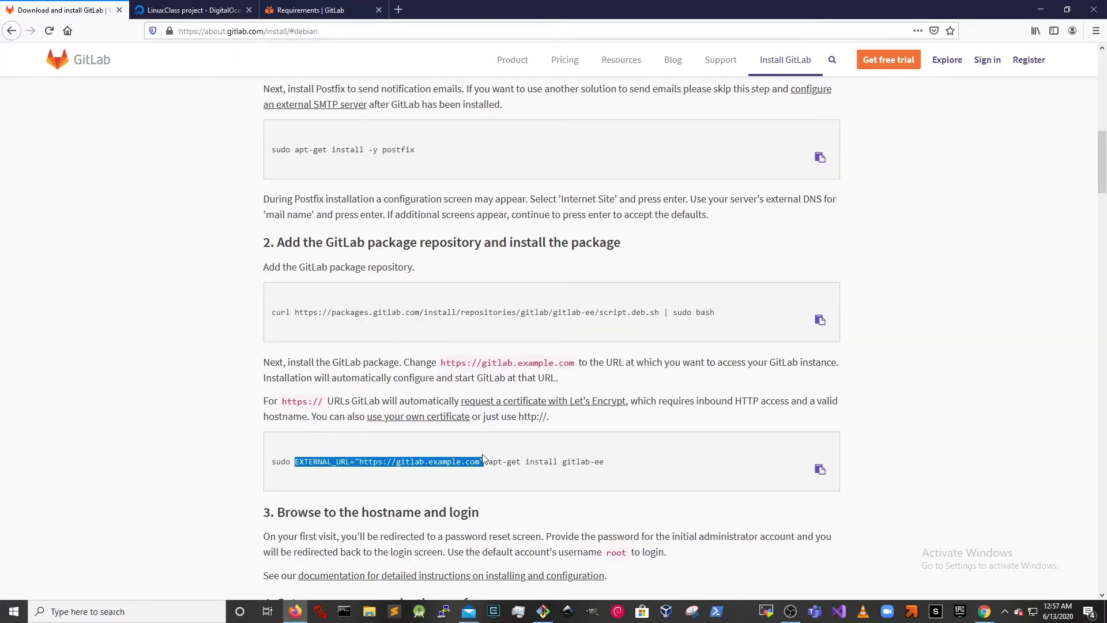
pyautogui.moveTo(603, 5); pyautogui.dragTo(5, 194)
pyautogui.hotkey('alt', 'Tab')
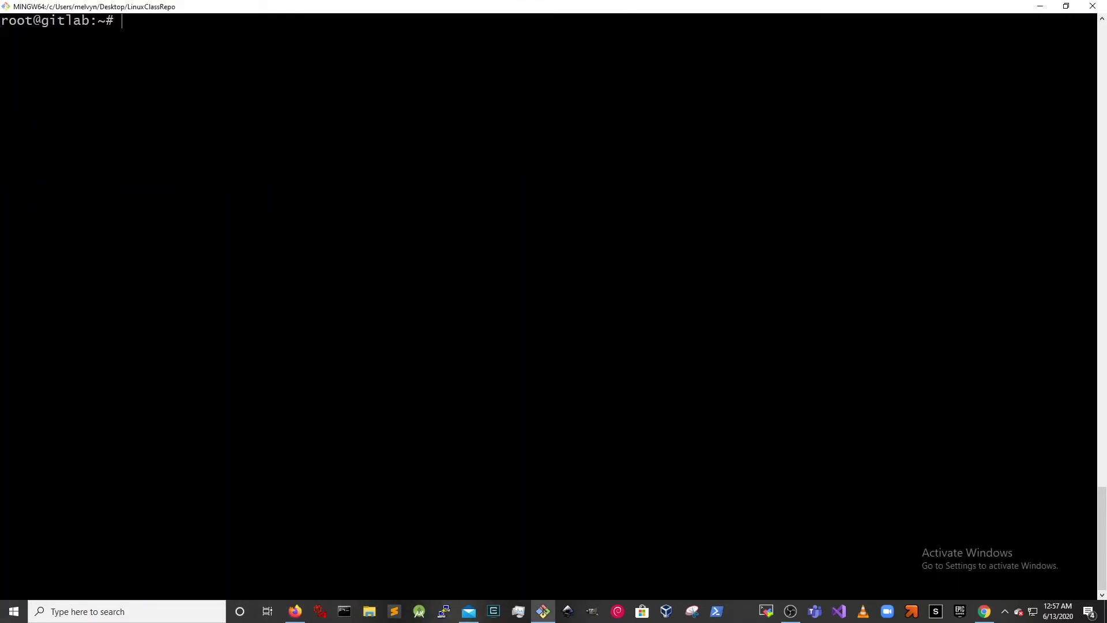
pyautogui.write('EXTERNAL_URL')
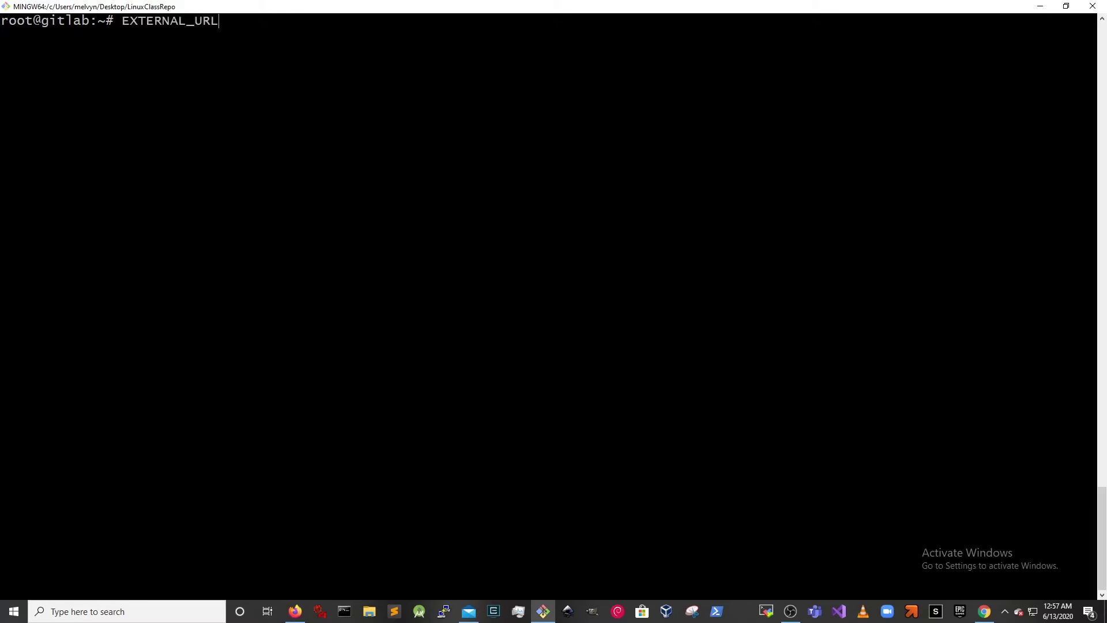
pyautogui.write('=')
pyautogui.hotkey('alt', 'Tab')
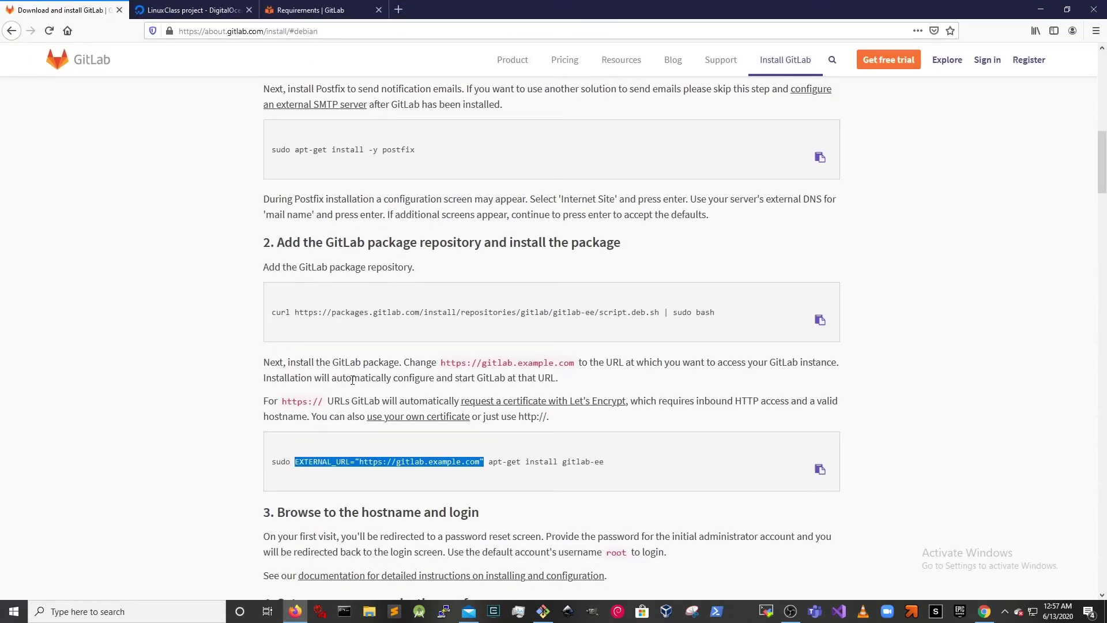
pyautogui.moveTo(518, 416); pyautogui.dragTo(548, 416)
pyautogui.moveTo(282, 402); pyautogui.dragTo(325, 401)
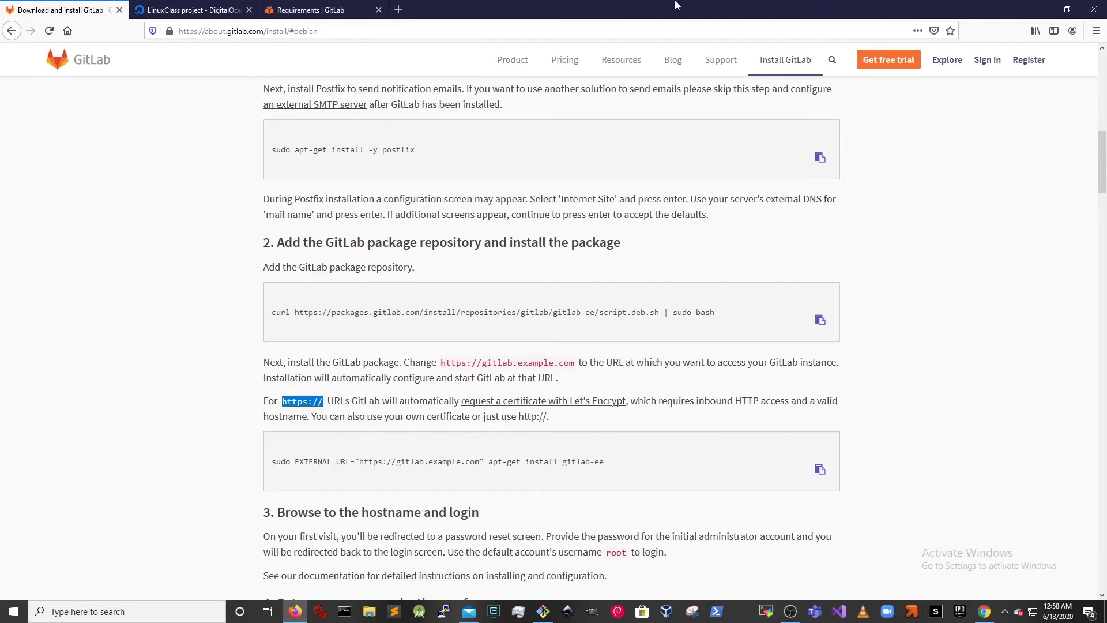
pyautogui.moveTo(676, 6); pyautogui.dragTo(23, 276)
pyautogui.click(231, 231)
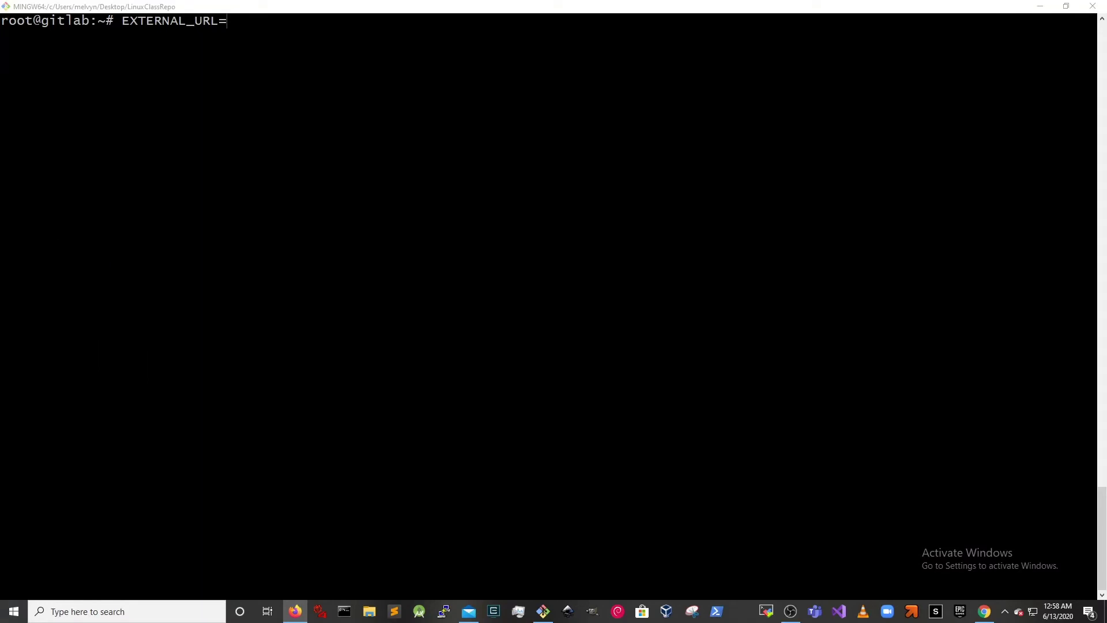
pyautogui.write('"')
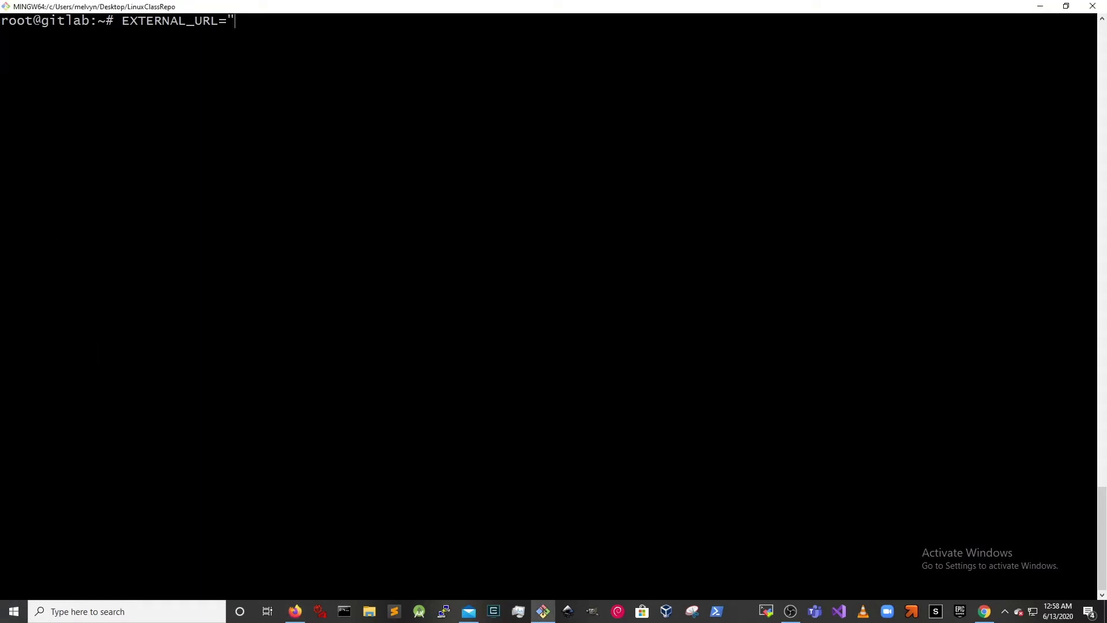
pyautogui.write('"http://')
pyautogui.scroll(7, 341, 49)
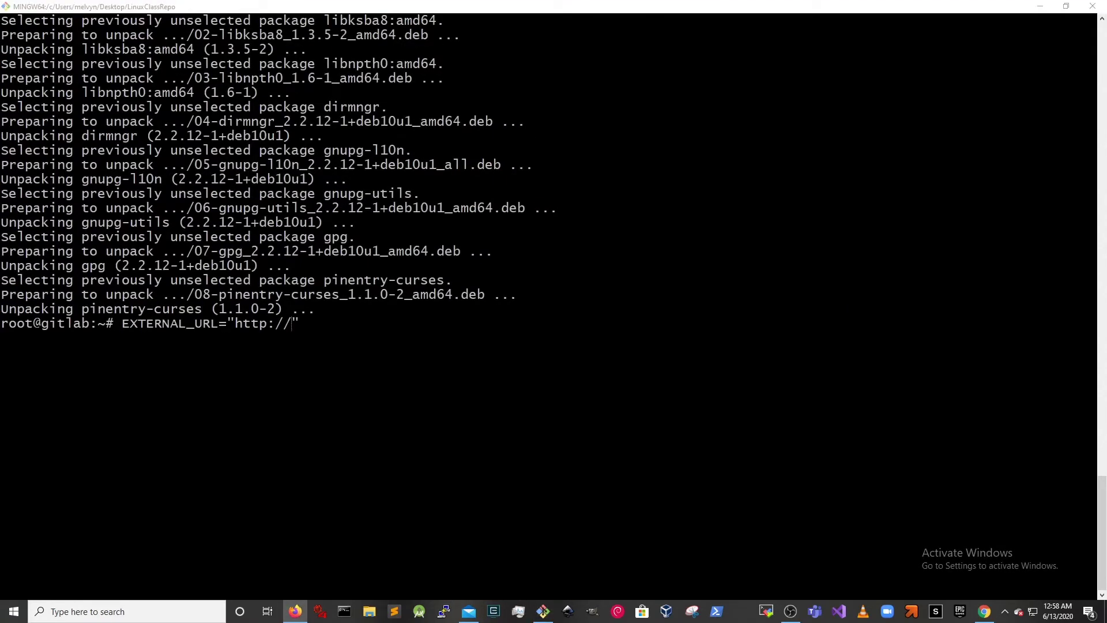
pyautogui.hotkey('alt', 'Tab')
pyautogui.write('13')
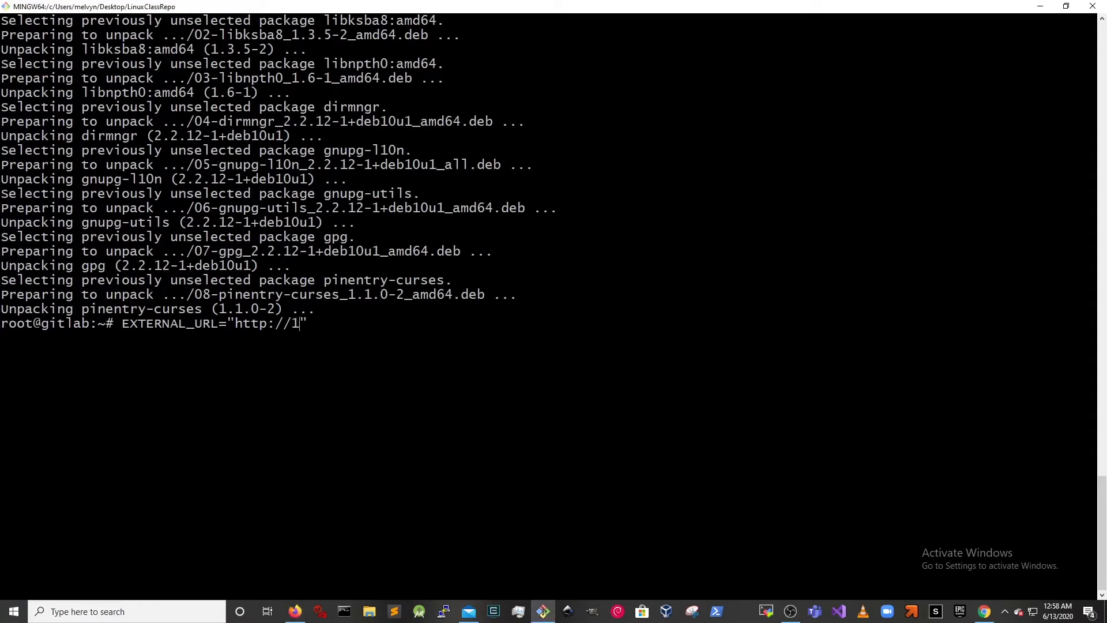
pyautogui.write('4.122.24.11')
pyautogui.hotkey('alt', 'Tab')
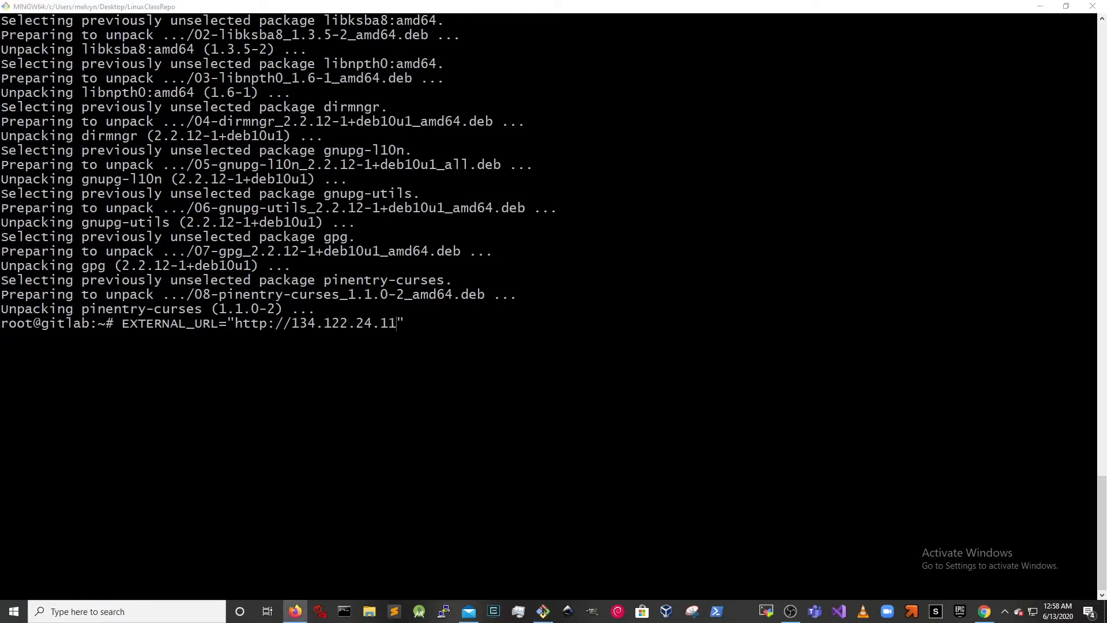
pyautogui.hotkey('alt', 'Tab')
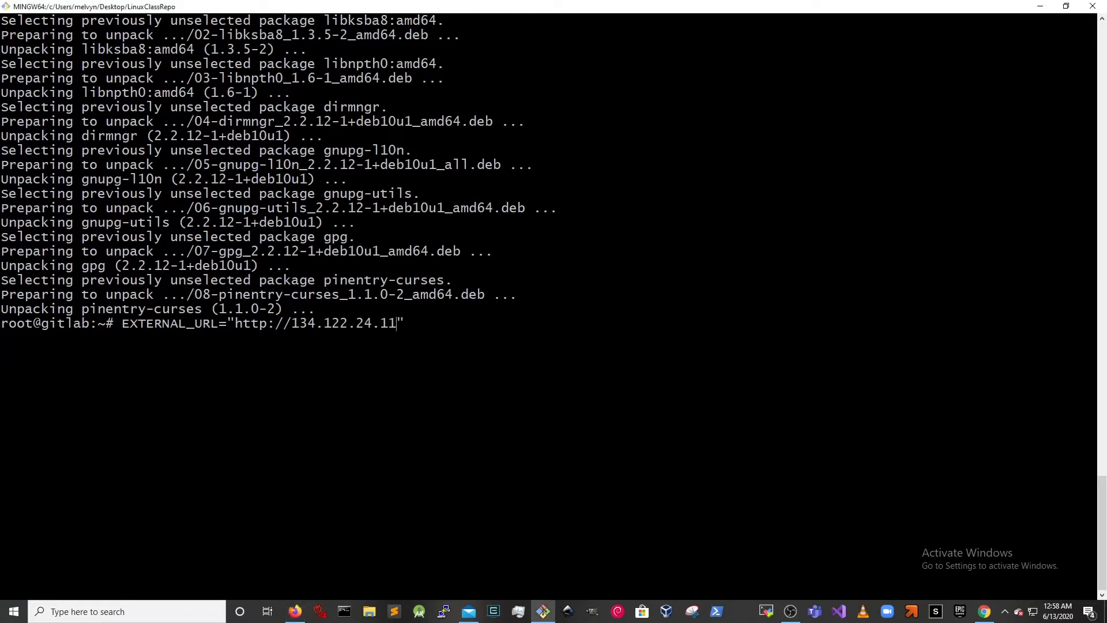
pyautogui.write('apt get install gitlab-ee')
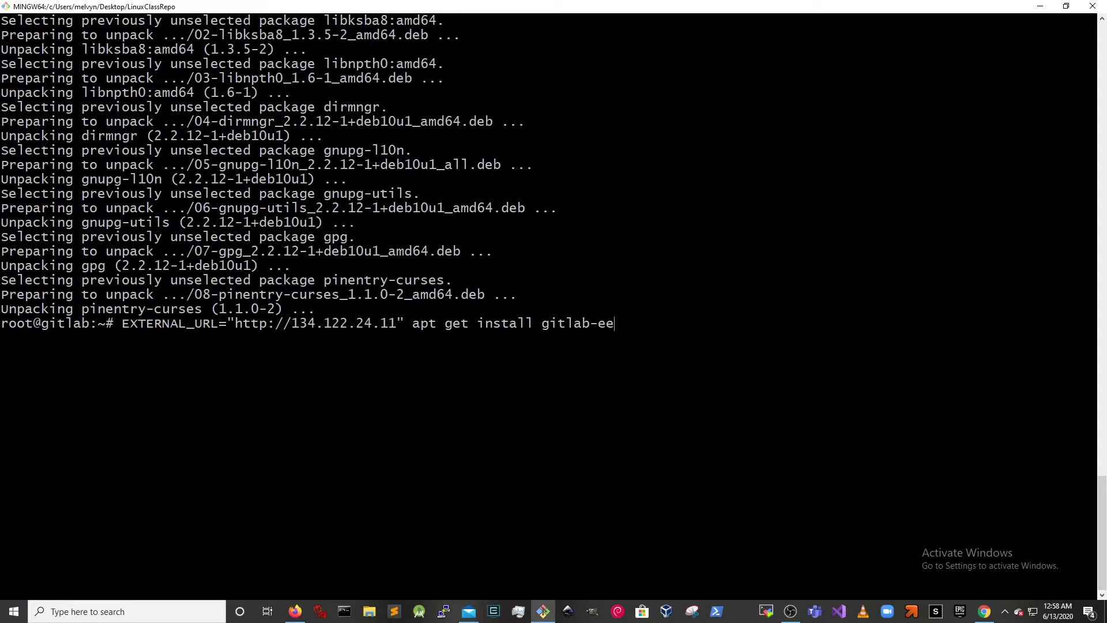
# - Highlight the URL, // and IP parts, then run the command, which fails with 'Invalid operation get'
pyautogui.moveTo(123, 324); pyautogui.dragTo(404, 324)
pyautogui.click(190, 325)
pyautogui.moveTo(227, 324); pyautogui.dragTo(404, 324)
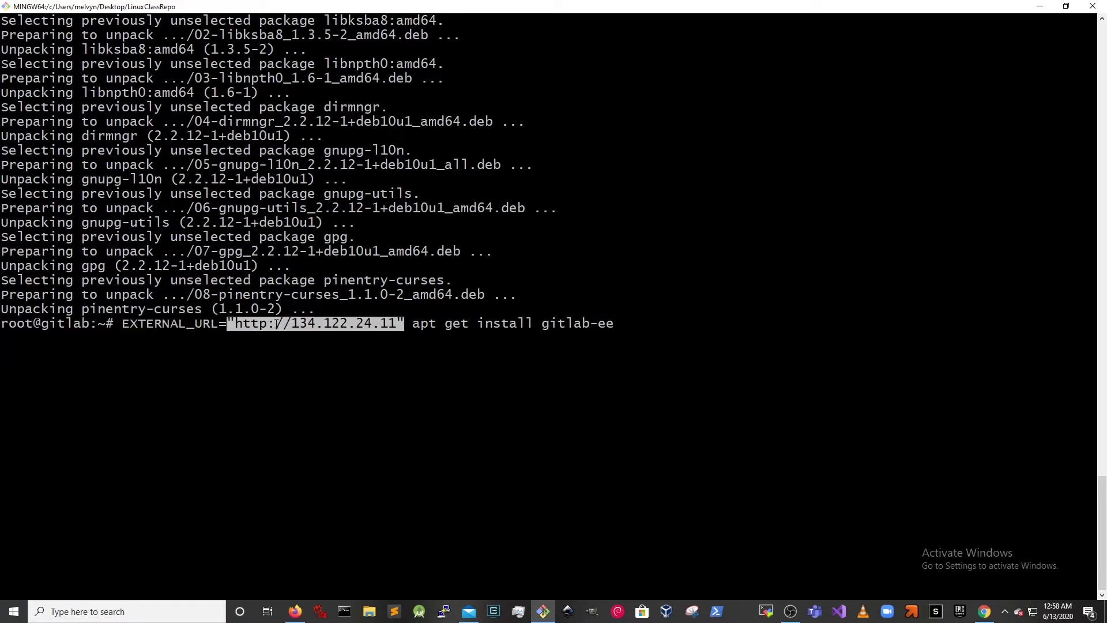
pyautogui.moveTo(276, 324); pyautogui.dragTo(288, 324)
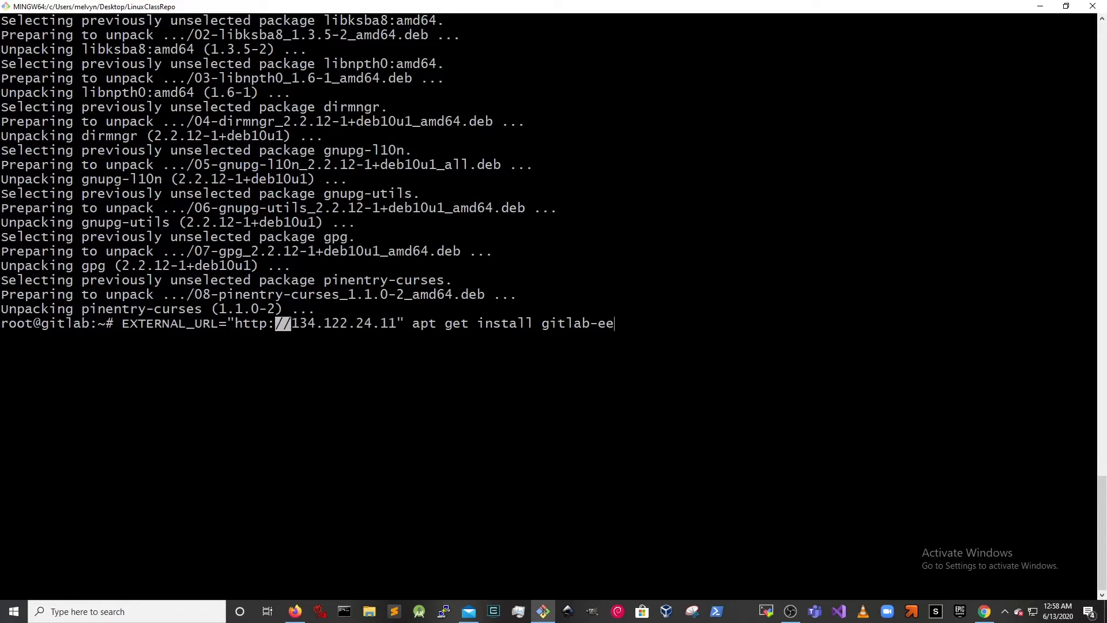
pyautogui.moveTo(299, 324); pyautogui.dragTo(381, 324)
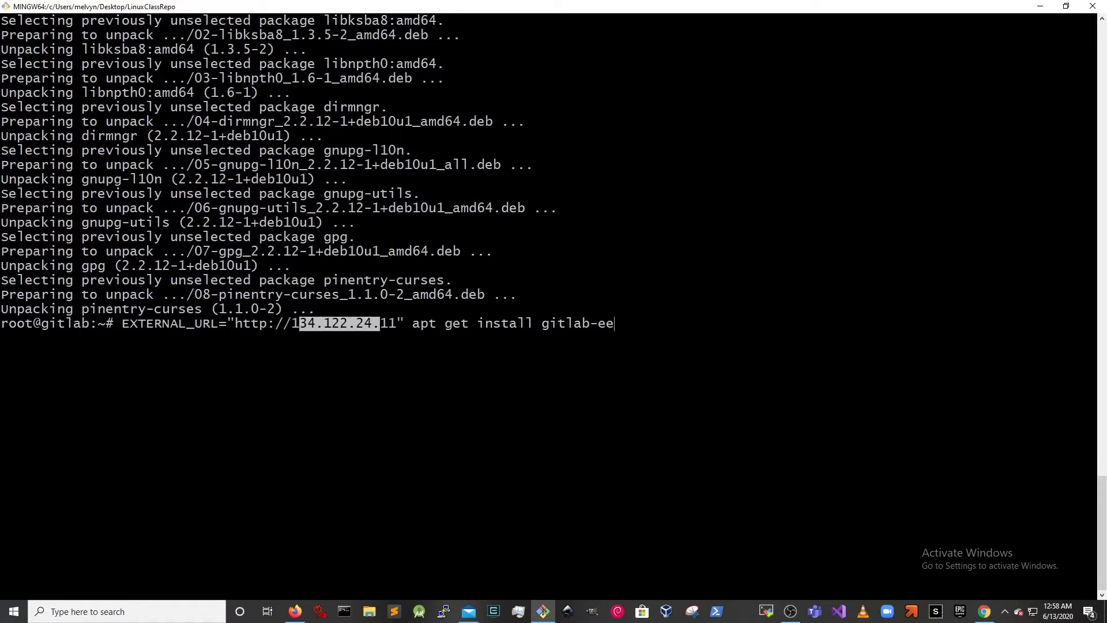
pyautogui.click(400, 324)
pyautogui.press('Right')
pyautogui.press('Right')
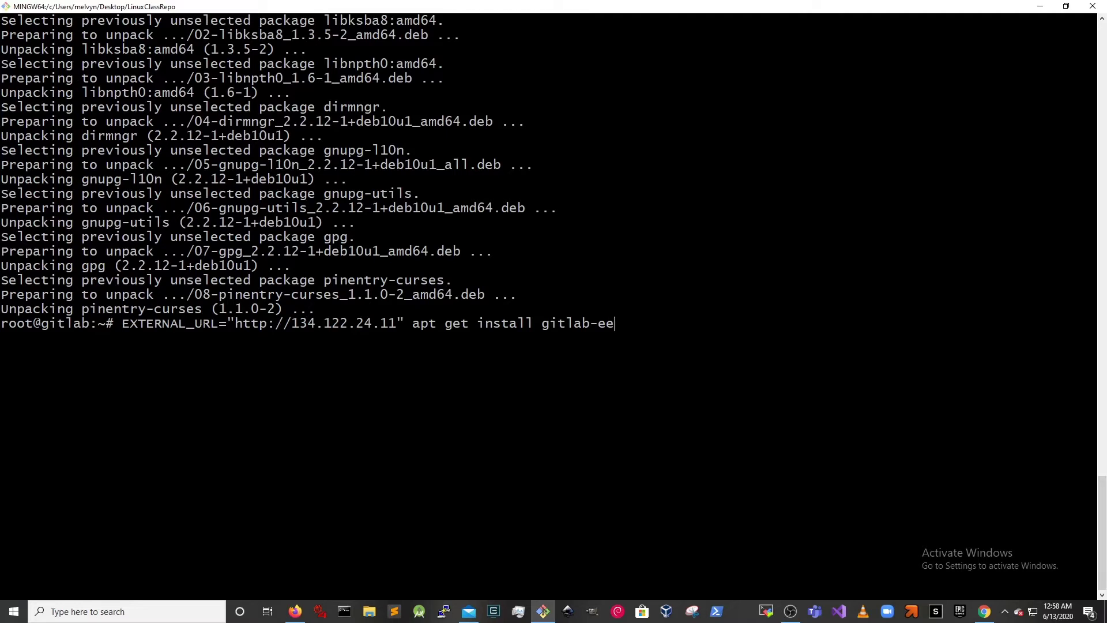
pyautogui.press('Return')
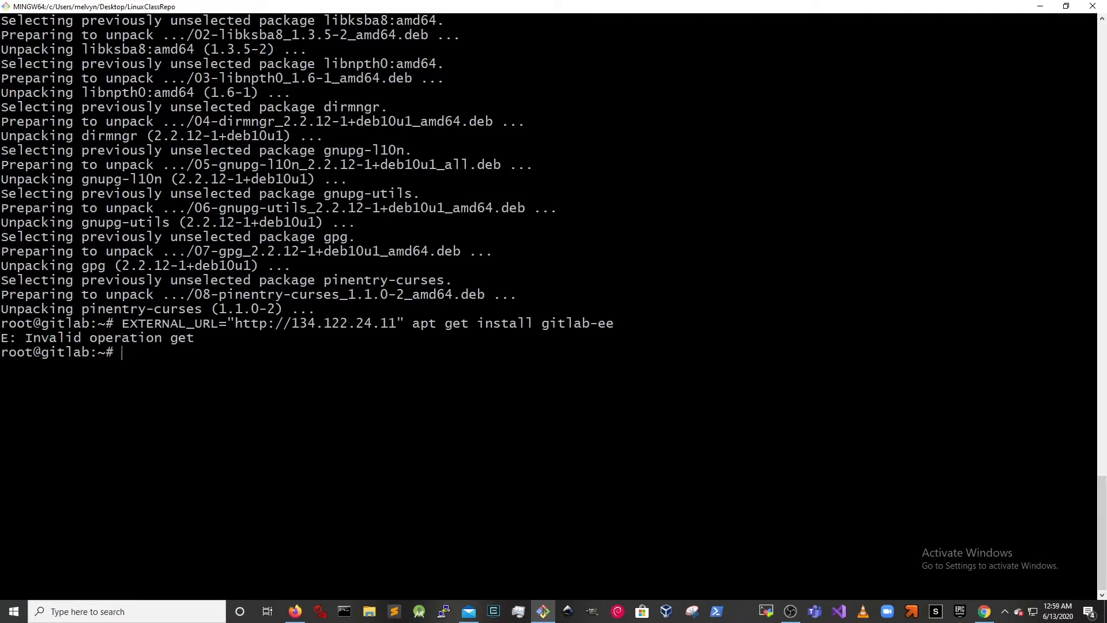
# - Rerun the install as apt install gitlab-ee after removing the stray 'get'
pyautogui.press('Up')
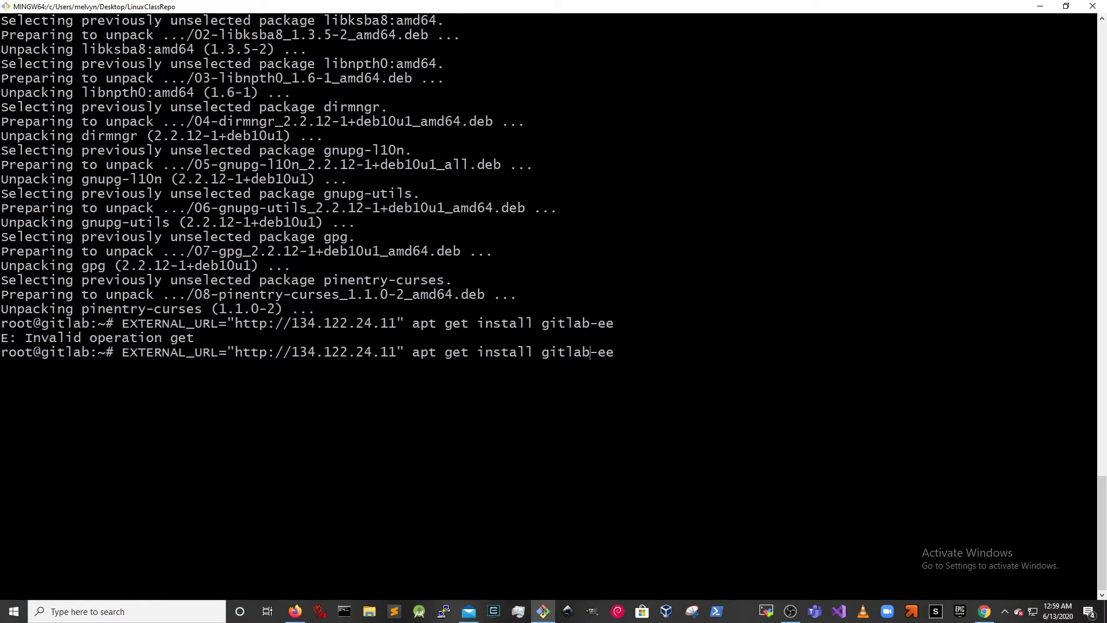
pyautogui.press('BackSpace')
pyautogui.press('BackSpace')
pyautogui.press('BackSpace')
pyautogui.press('BackSpace')
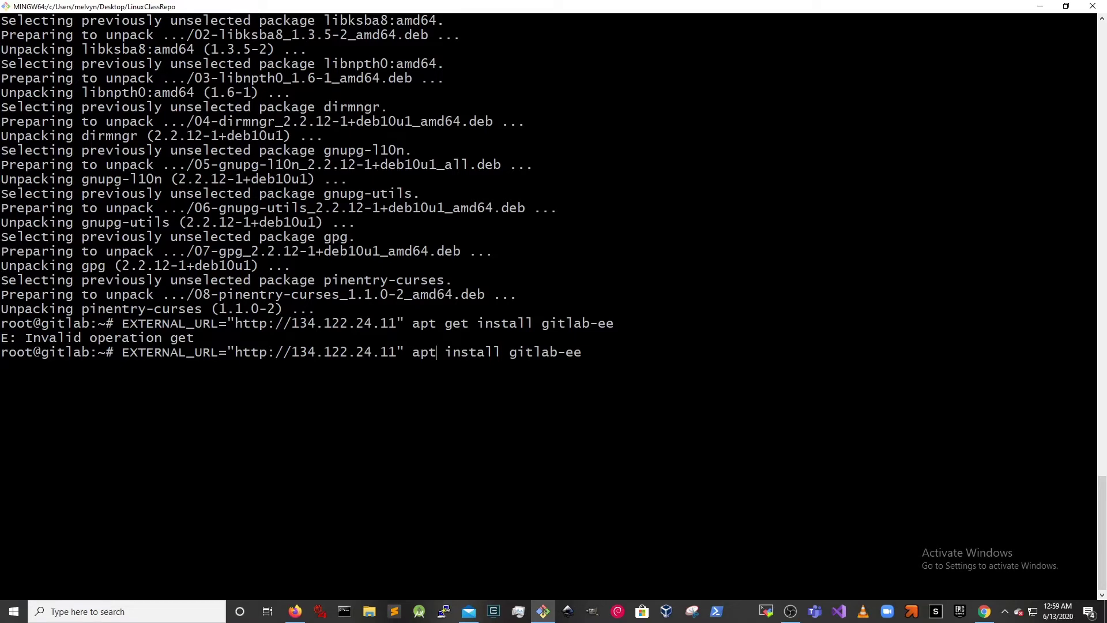
pyautogui.press('Return')
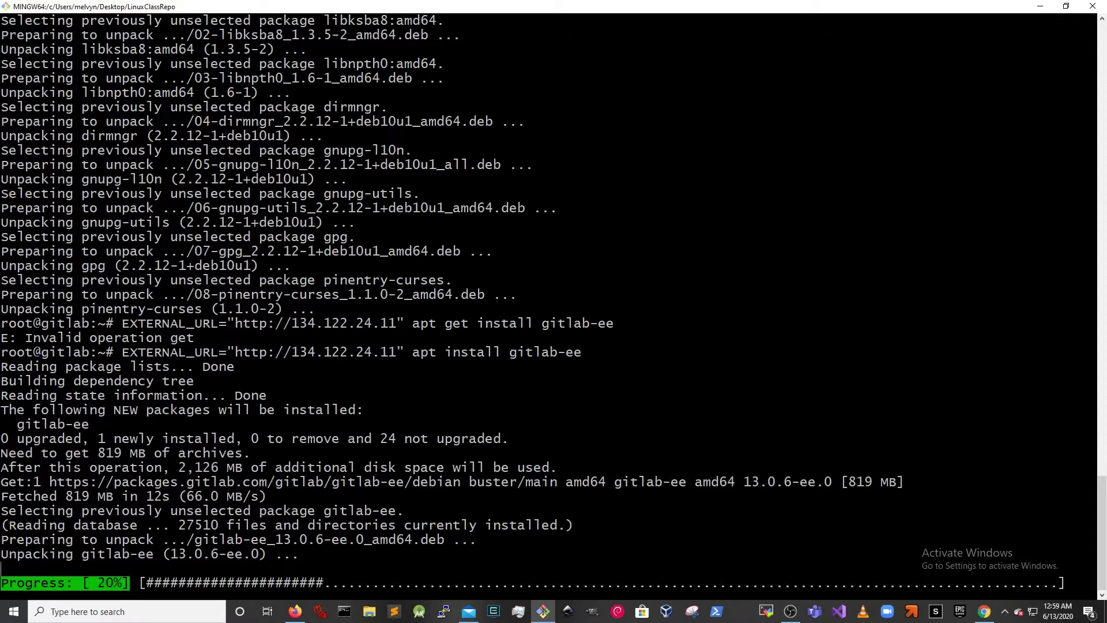
pyautogui.hotkey('alt', 'Tab')
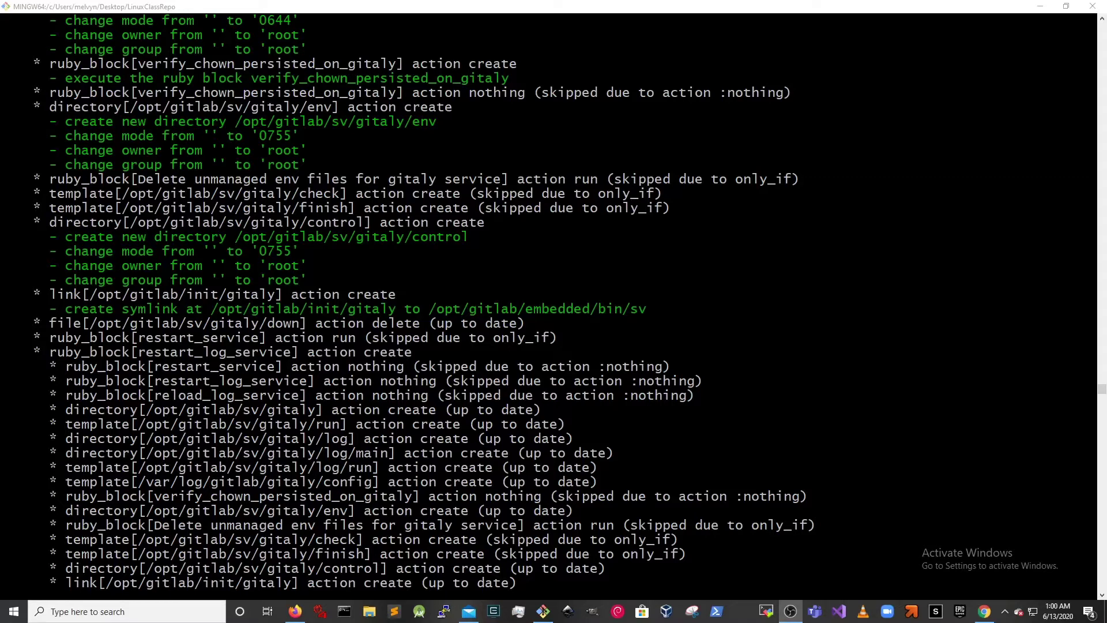
# - Highlight the install output lines: change mode to 0755, owner root, new directory and symlink
pyautogui.moveTo(57, 136); pyautogui.dragTo(303, 135)
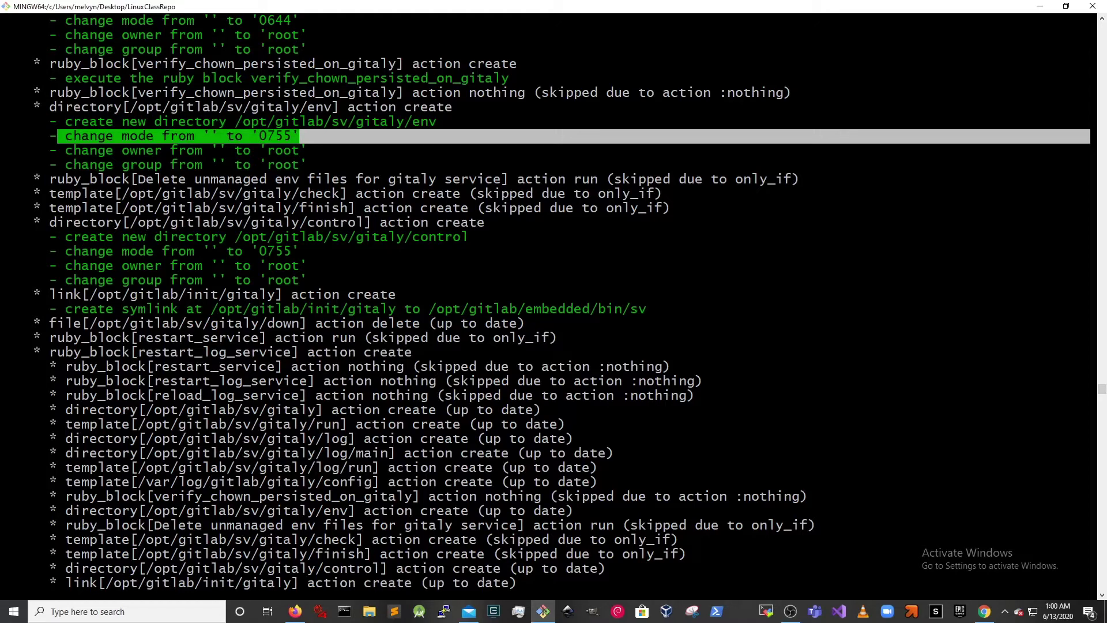
pyautogui.moveTo(276, 165); pyautogui.dragTo(293, 166)
pyautogui.moveTo(252, 136); pyautogui.dragTo(291, 135)
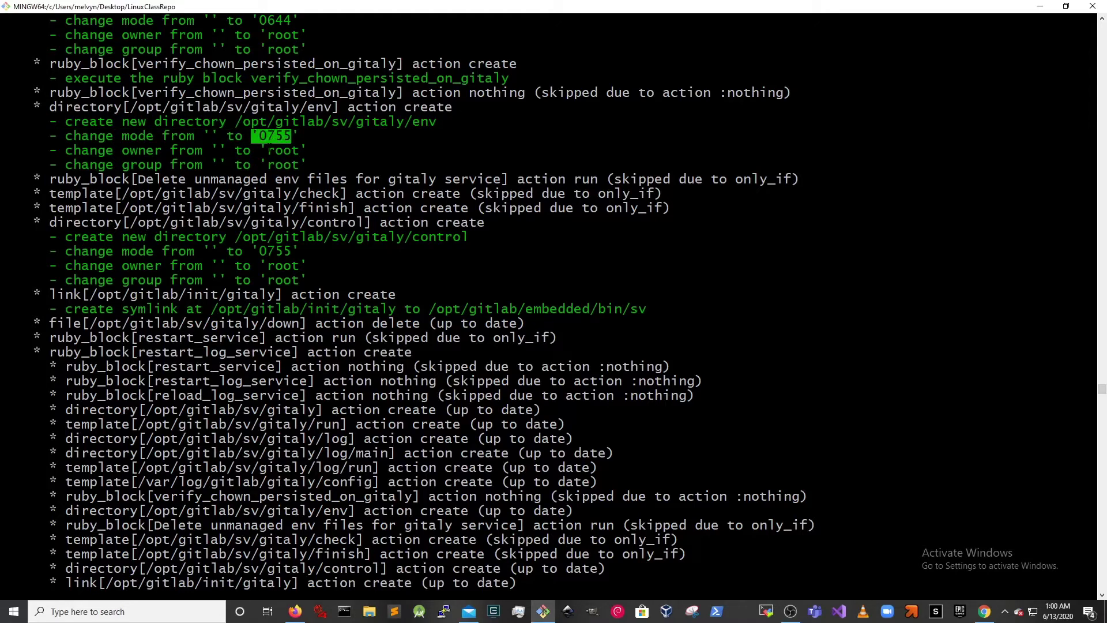
pyautogui.moveTo(266, 136); pyautogui.dragTo(293, 136)
pyautogui.click(263, 135)
pyautogui.moveTo(65, 150); pyautogui.dragTo(323, 149)
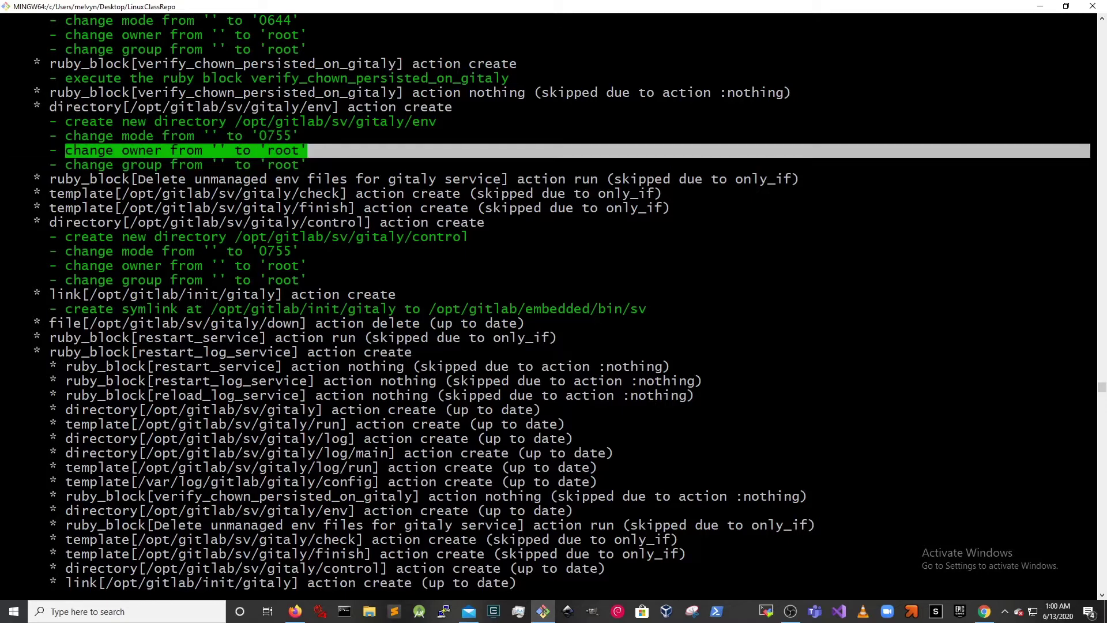
pyautogui.moveTo(69, 164); pyautogui.dragTo(353, 153)
pyautogui.moveTo(65, 136); pyautogui.dragTo(299, 136)
pyautogui.moveTo(65, 121); pyautogui.dragTo(442, 122)
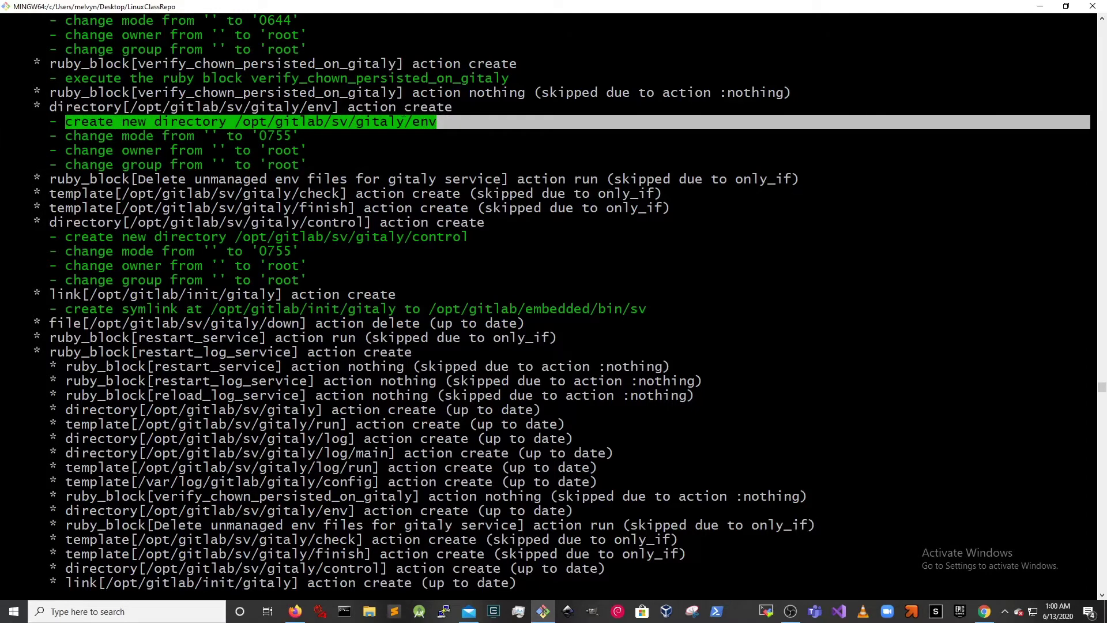
pyautogui.moveTo(65, 222); pyautogui.dragTo(259, 222)
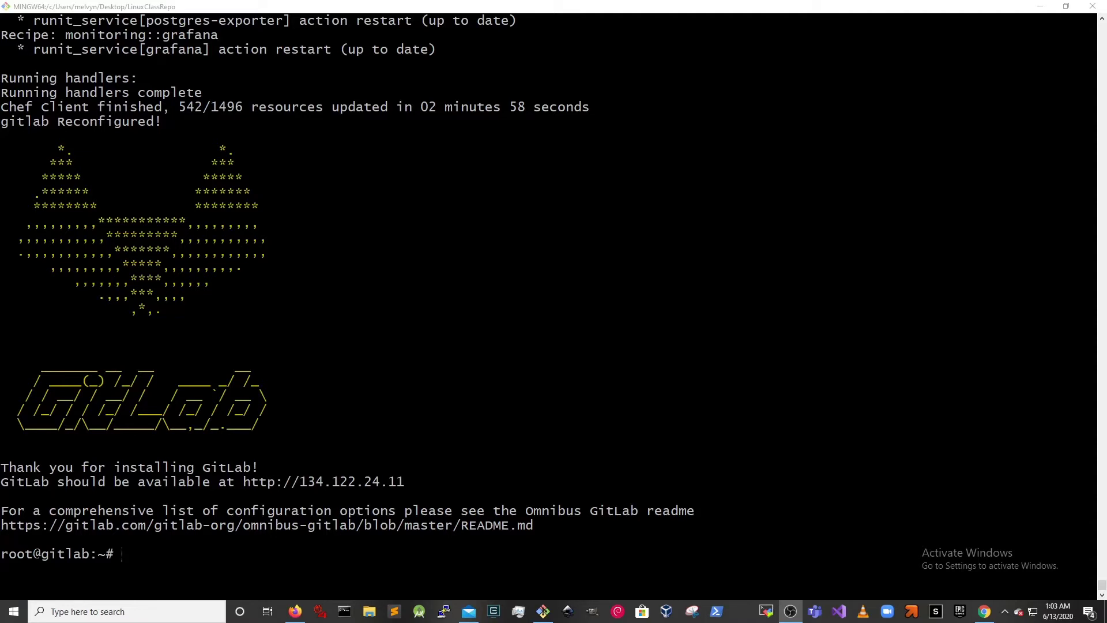
# - Highlight the GitLab tanuki ASCII-art banner, then type and erase a #ASCII ART comment
pyautogui.moveTo(33, 121); pyautogui.dragTo(568, 433)
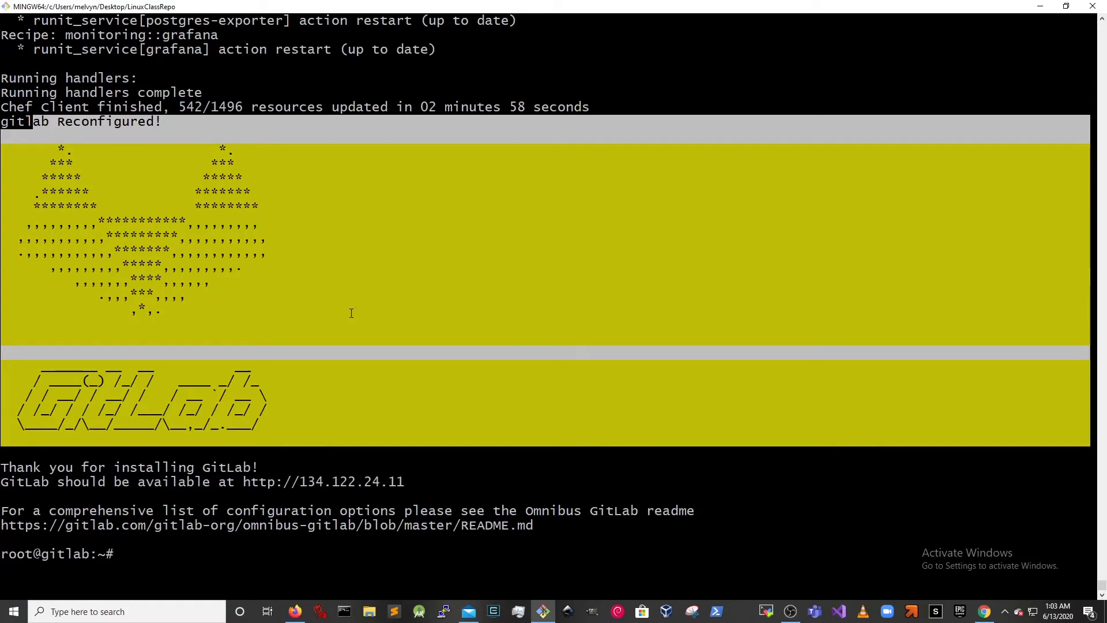
pyautogui.click(315, 286)
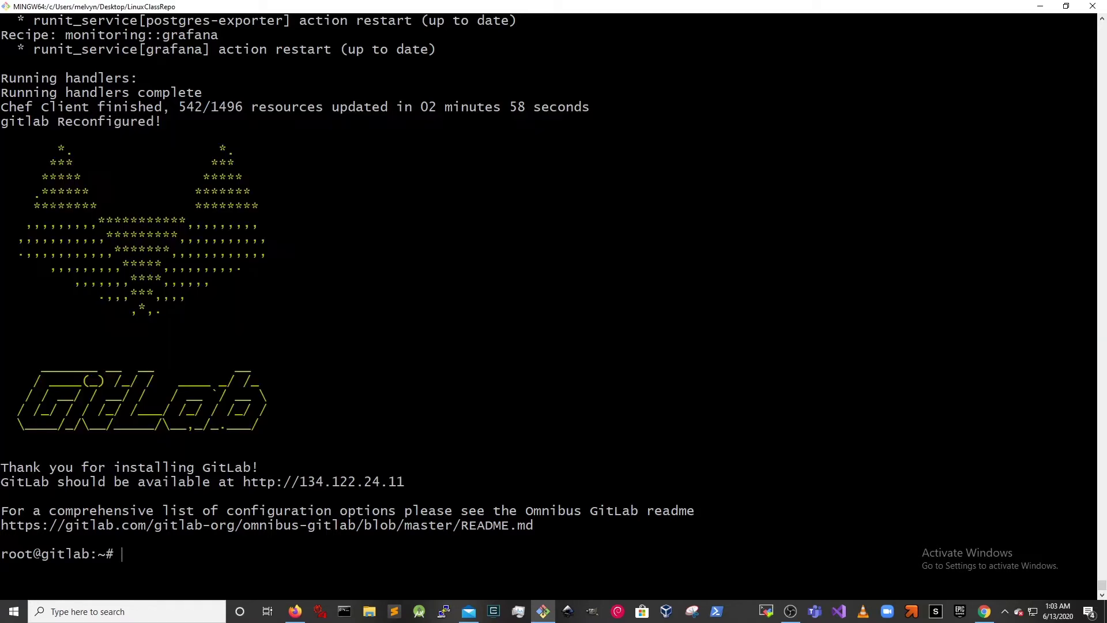
pyautogui.moveTo(33, 149); pyautogui.dragTo(338, 310)
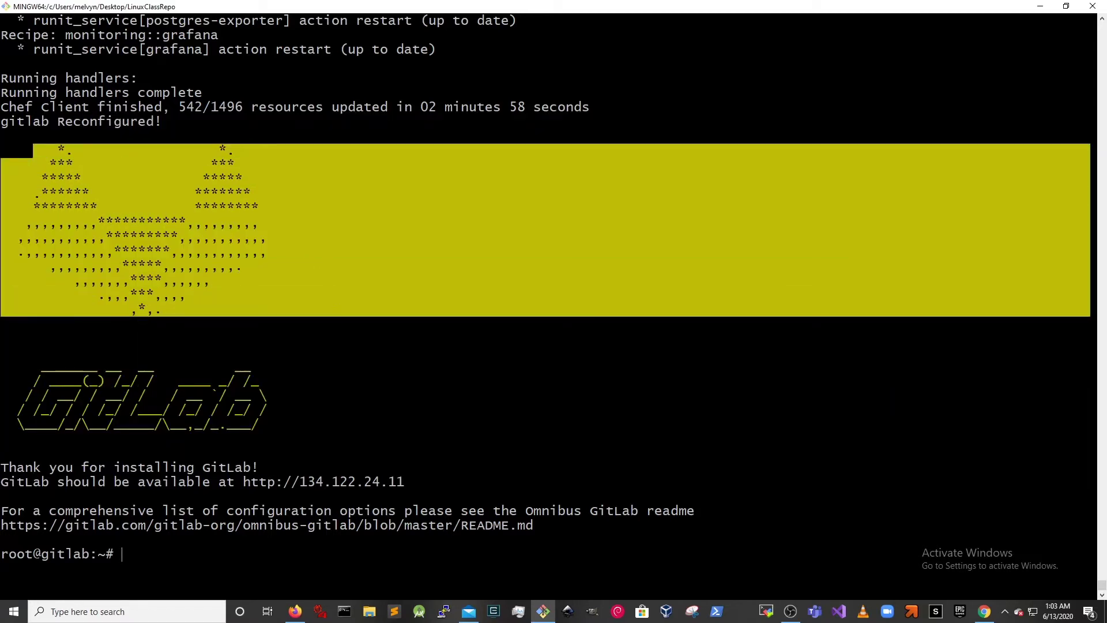
pyautogui.moveTo(6, 441); pyautogui.dragTo(6, 147)
pyautogui.click(288, 511)
pyautogui.write('#ASCII ART')
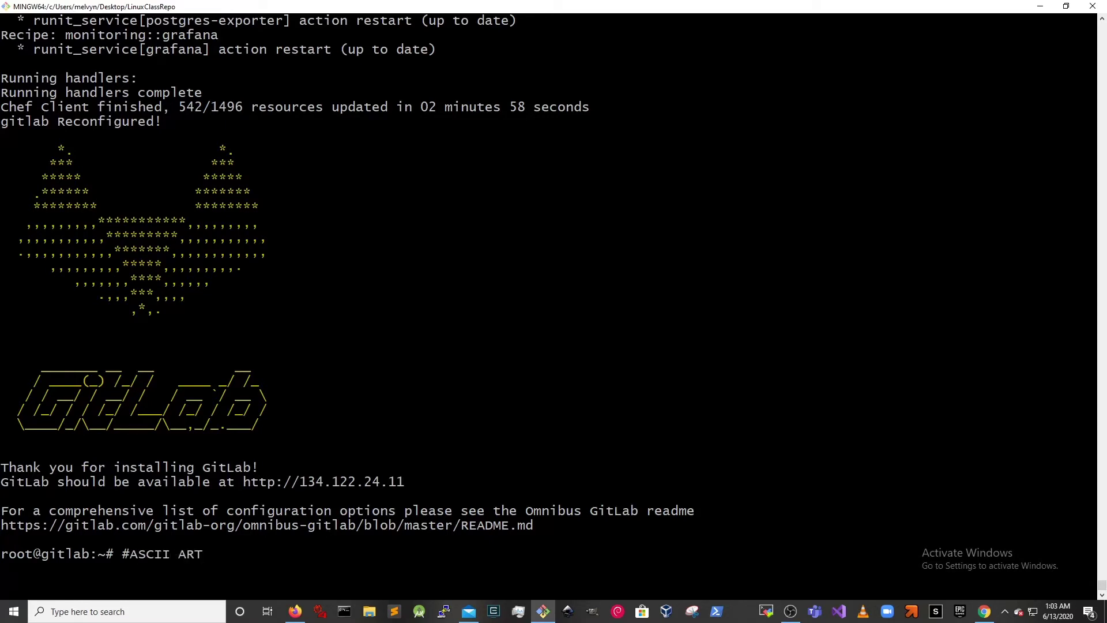
pyautogui.hotkey('ctrl', 'u')
pyautogui.moveTo(404, 482); pyautogui.dragTo(244, 483)
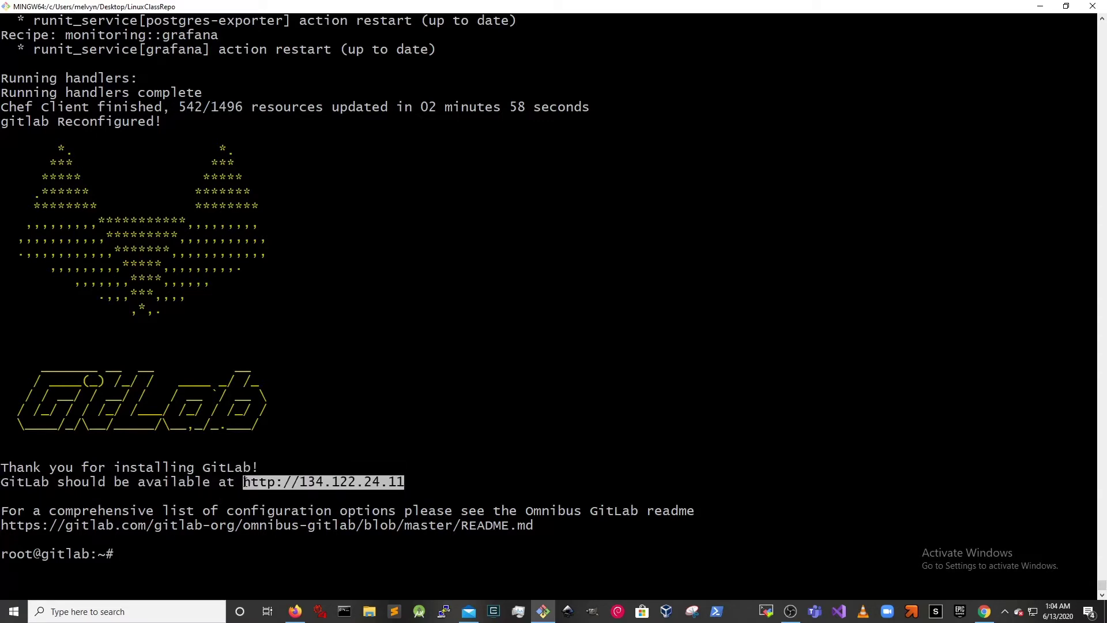
pyautogui.rightClick(264, 488)
pyautogui.click(287, 348)
pyautogui.click(295, 611)
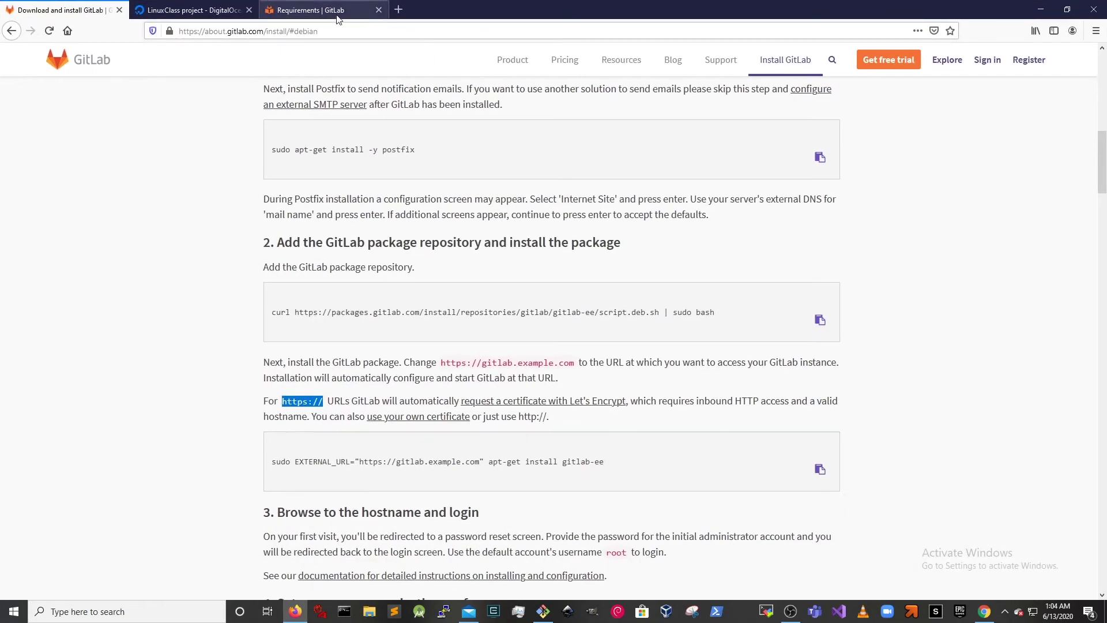
pyautogui.click(292, 30)
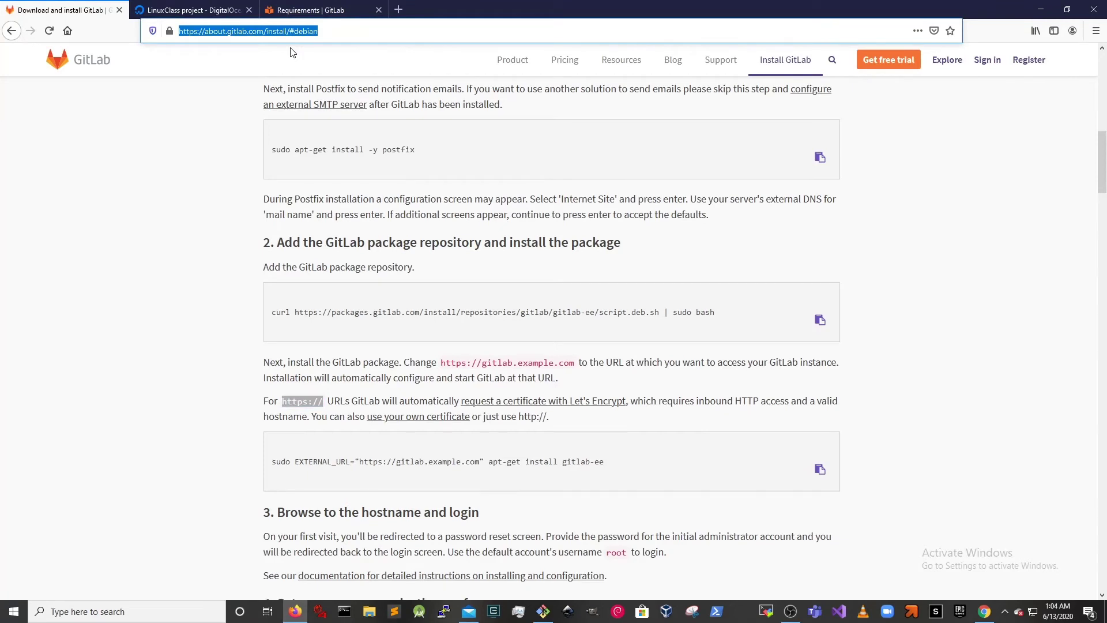
pyautogui.hotkey('ctrl', 'v')
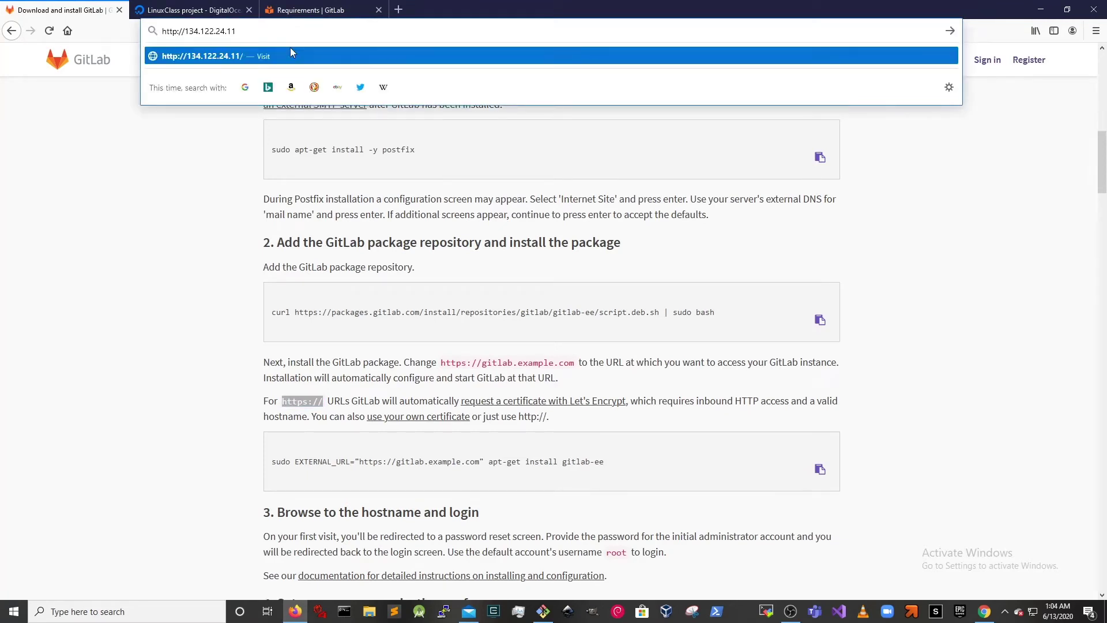
pyautogui.hotkey('ctrl', 'n')
pyautogui.hotkey('ctrl', 'v')
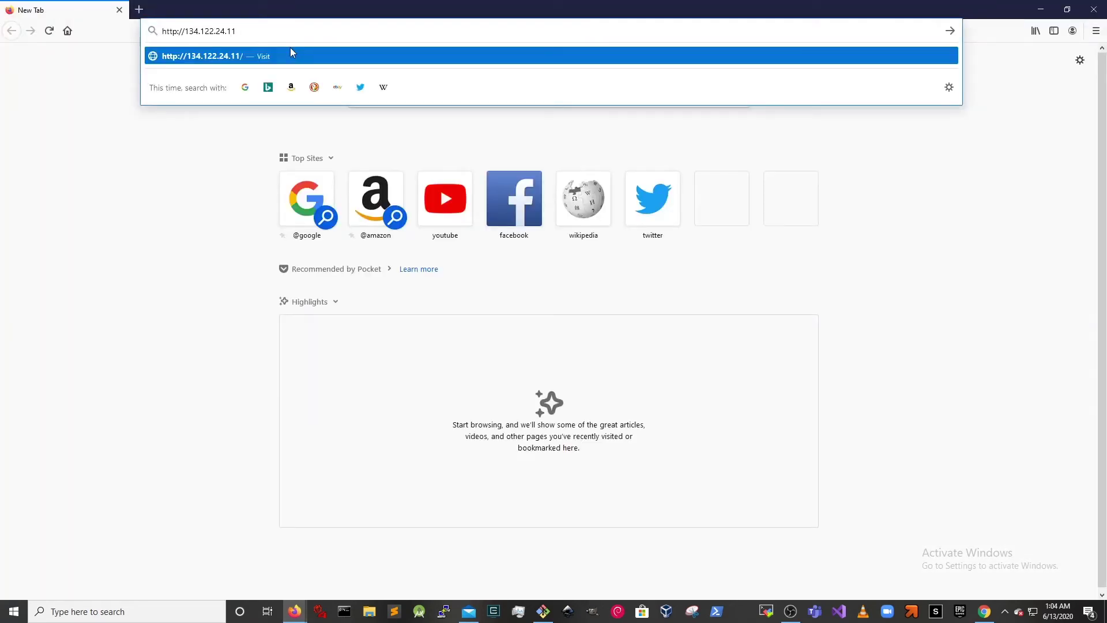
pyautogui.press('Return')
pyautogui.moveTo(282, 8); pyautogui.dragTo(335, 69)
pyautogui.moveTo(555, 7); pyautogui.dragTo(699, 47)
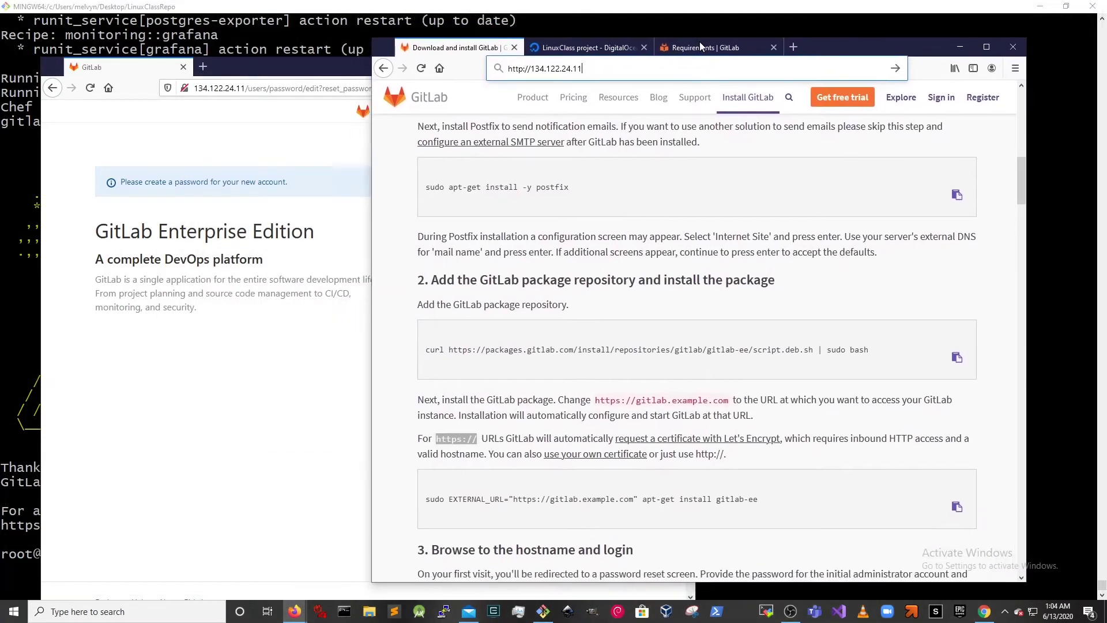
# - Scroll the install guide to step 3 and highlight its first-login instructions
pyautogui.scroll(-6, 727, 307)
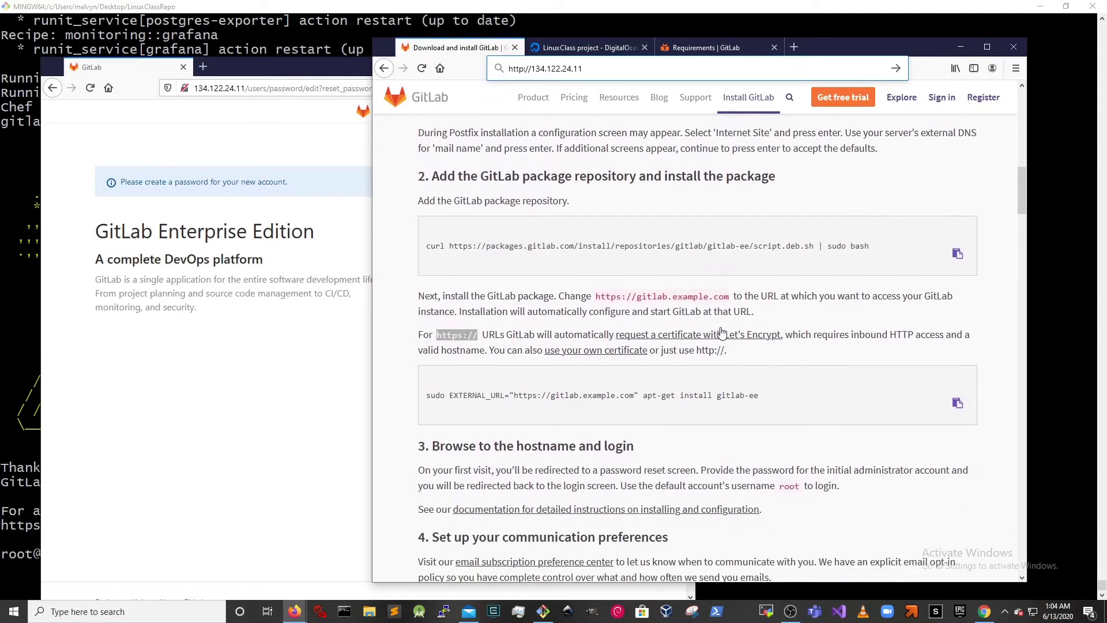
pyautogui.moveTo(431, 219); pyautogui.dragTo(809, 264)
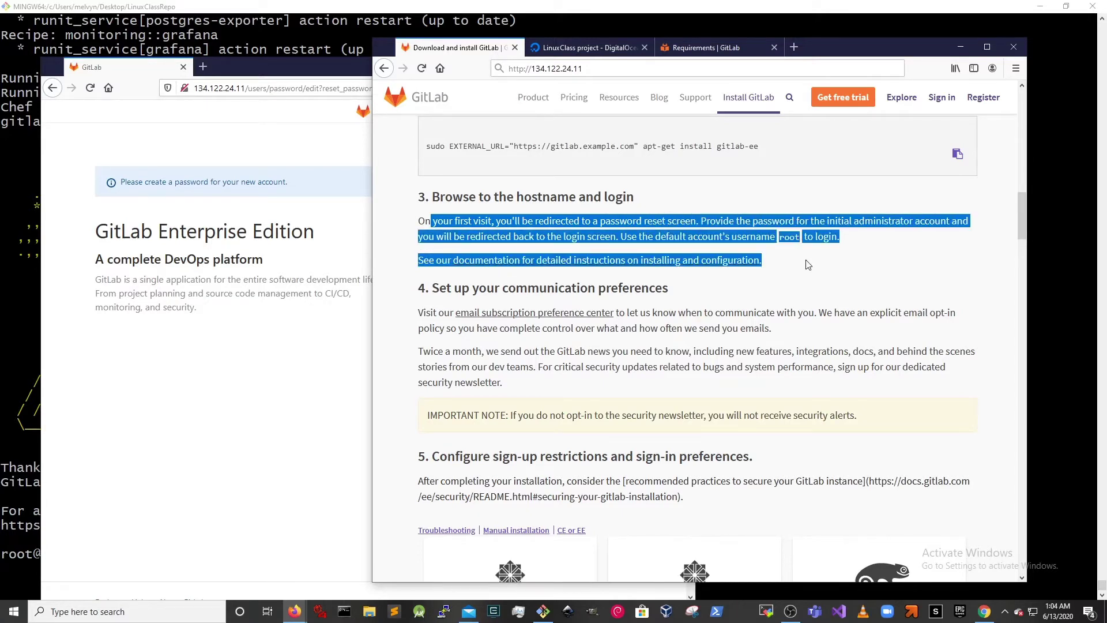
pyautogui.moveTo(808, 264); pyautogui.dragTo(849, 275)
# - Enter and confirm a new administrator password on the Change your password page
pyautogui.click(282, 358)
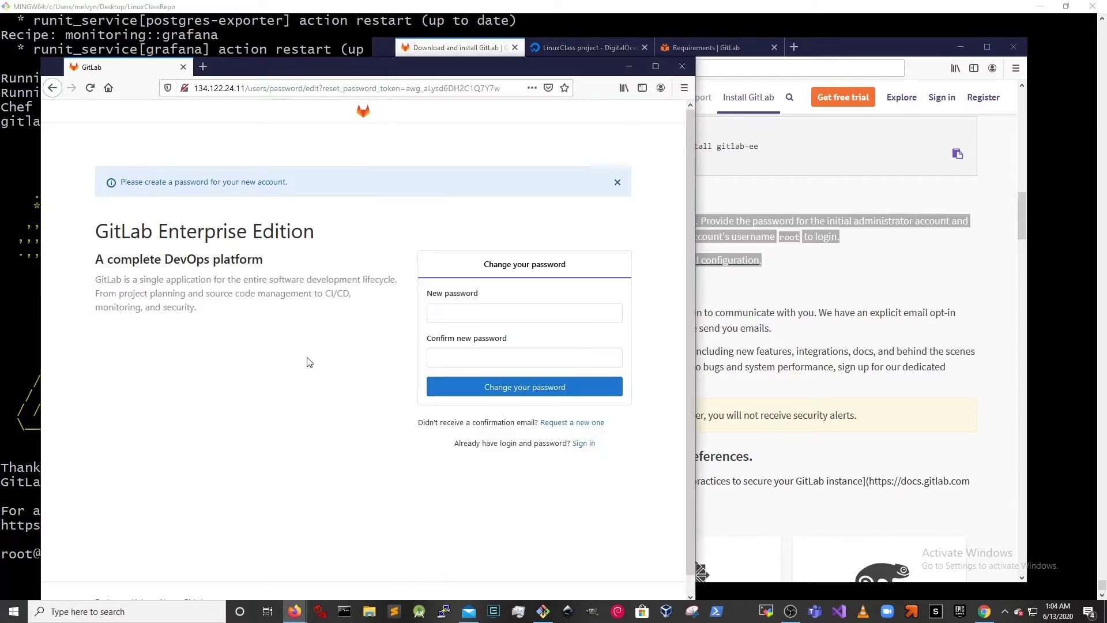
pyautogui.click(548, 313)
pyautogui.click(556, 314)
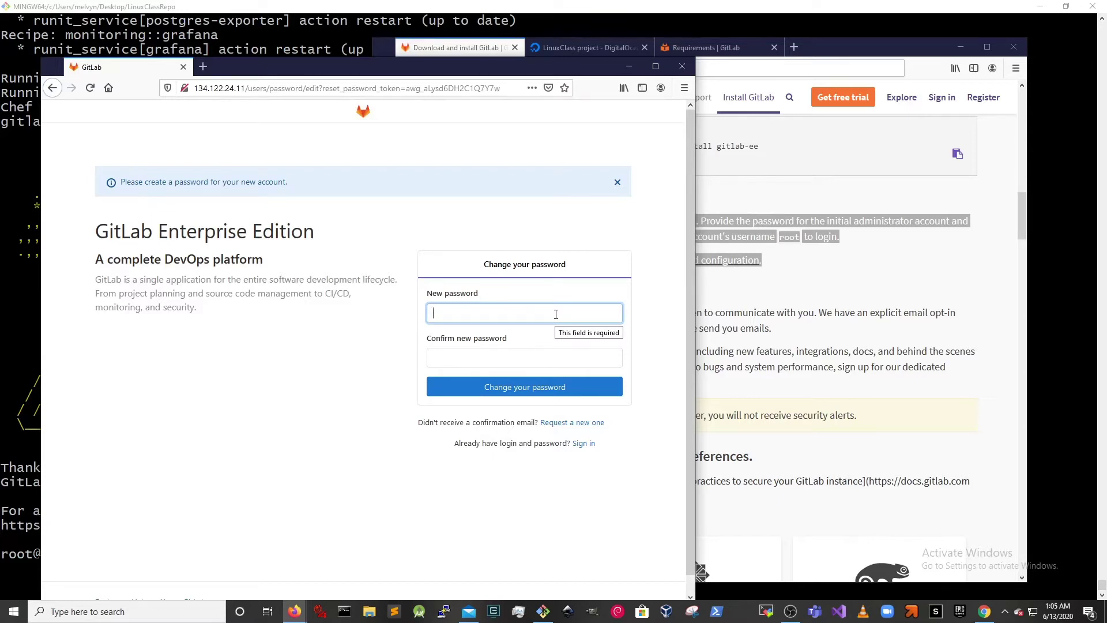
pyautogui.write('••••')
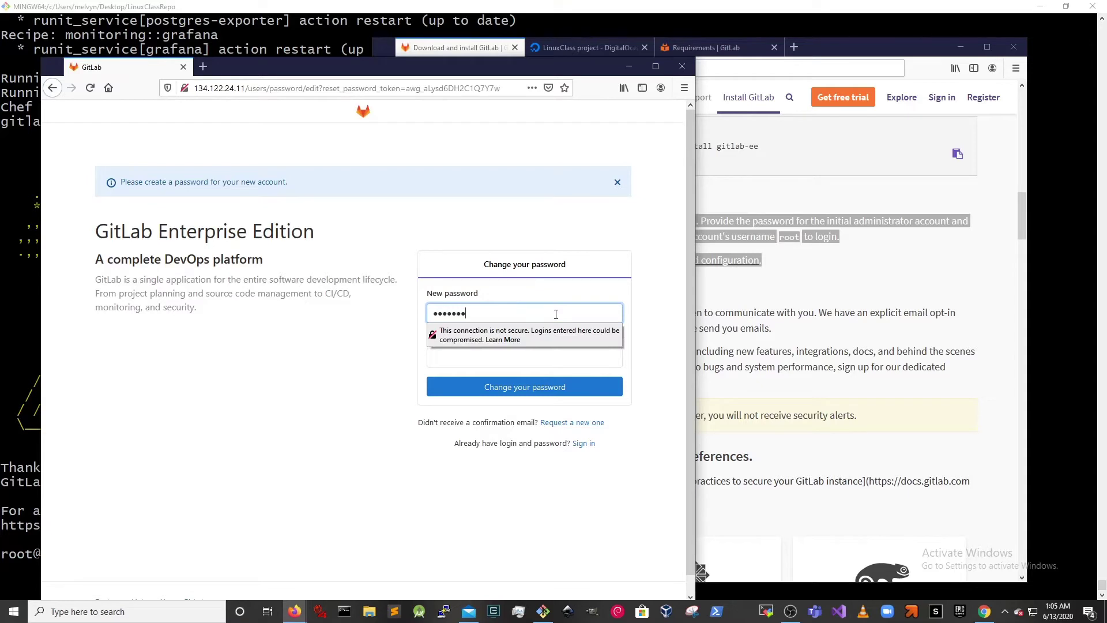
pyautogui.press('Tab')
pyautogui.write('•••')
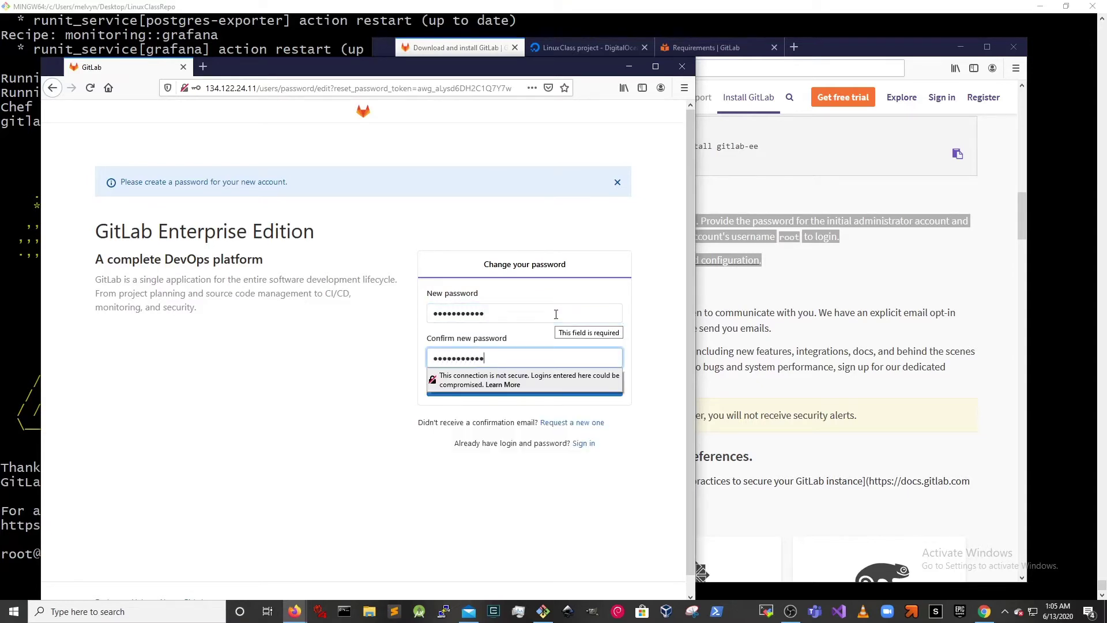
pyautogui.press('Return')
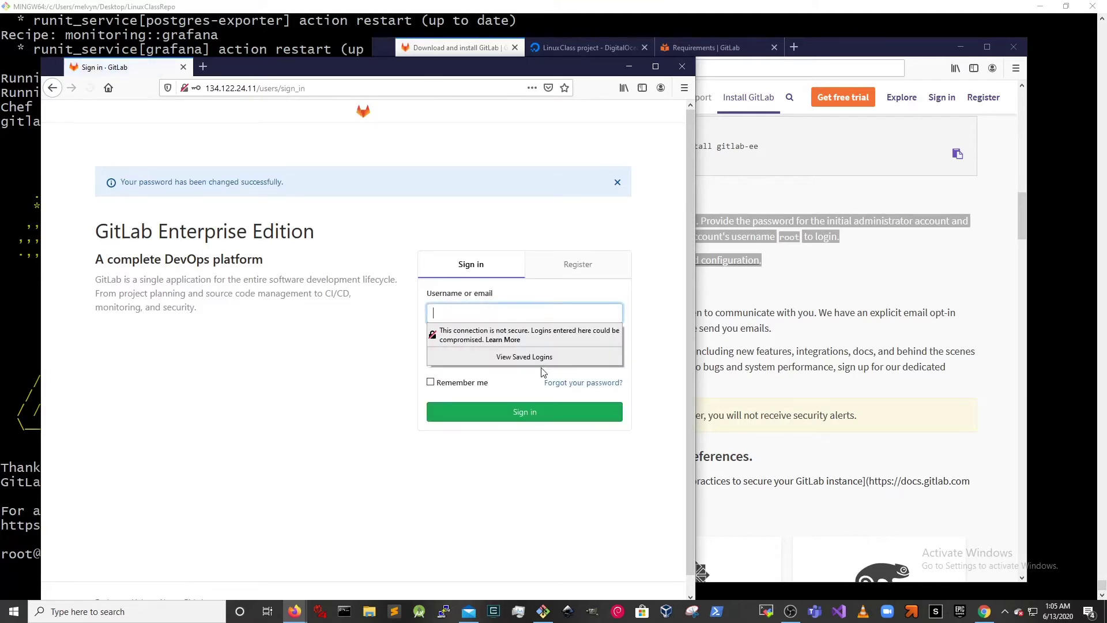
# - Sign in to GitLab as root with the account password
pyautogui.click(501, 314)
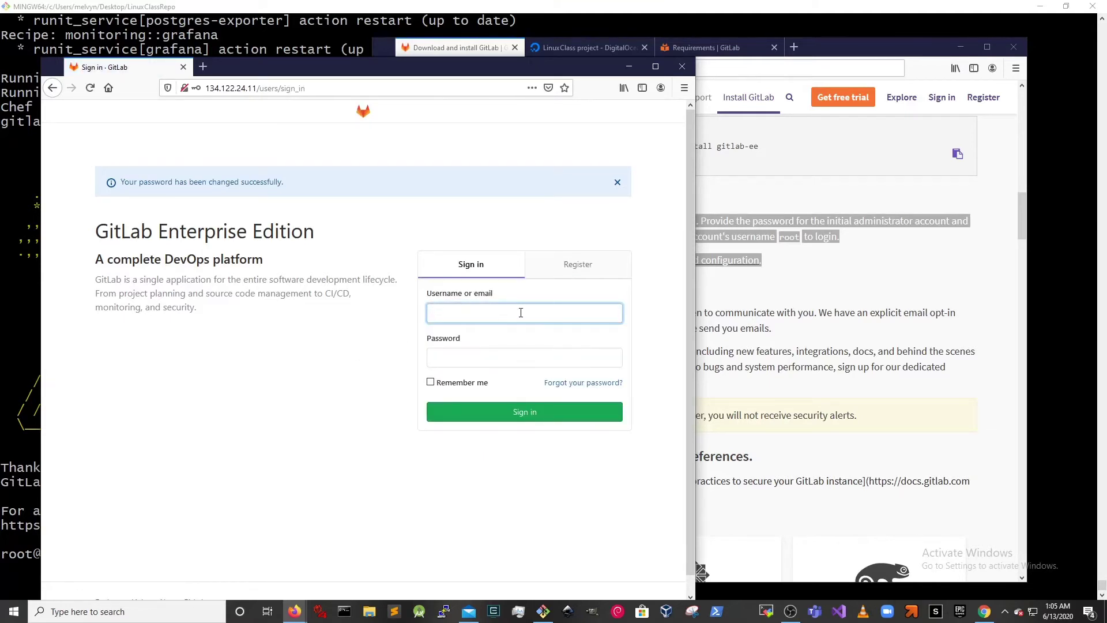
pyautogui.write('roo')
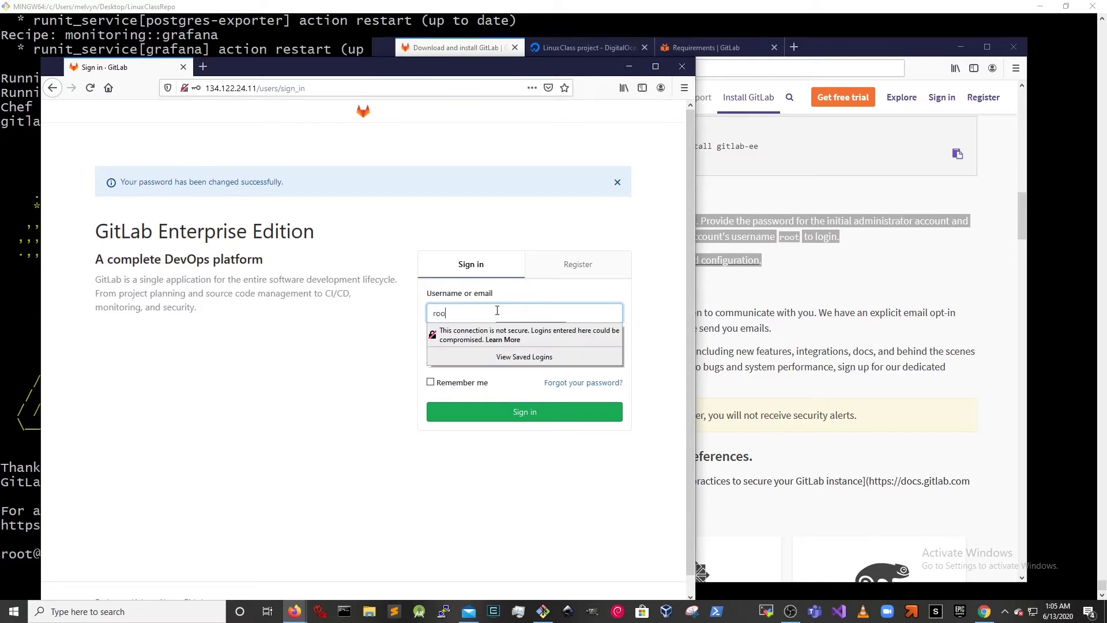
pyautogui.write('t')
pyautogui.press('Tab')
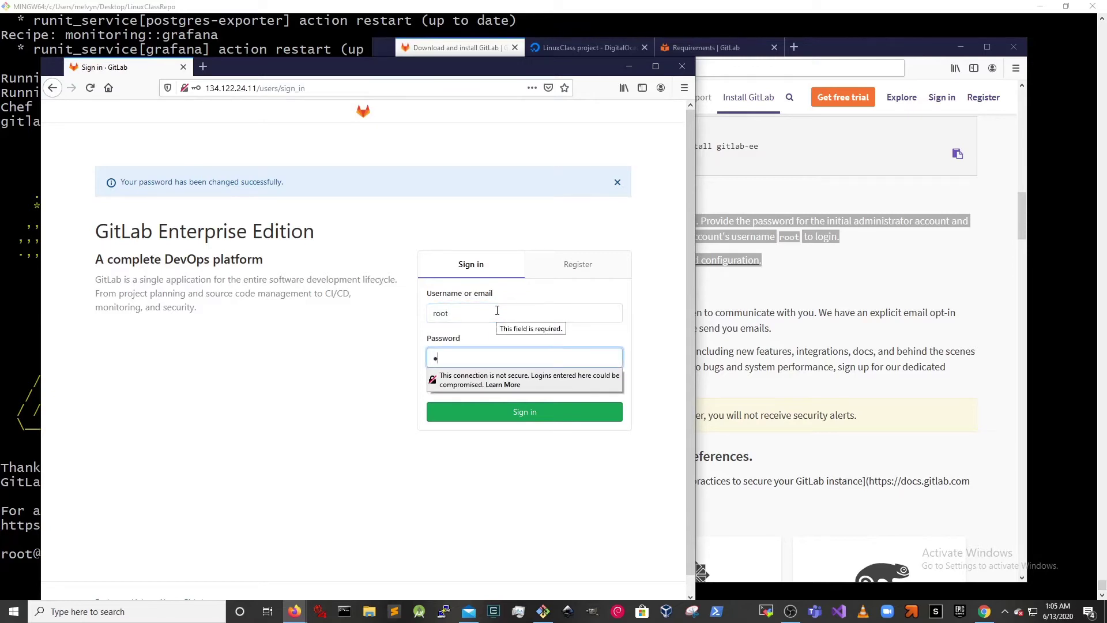
pyautogui.write('•••••••••••')
pyautogui.press('Return')
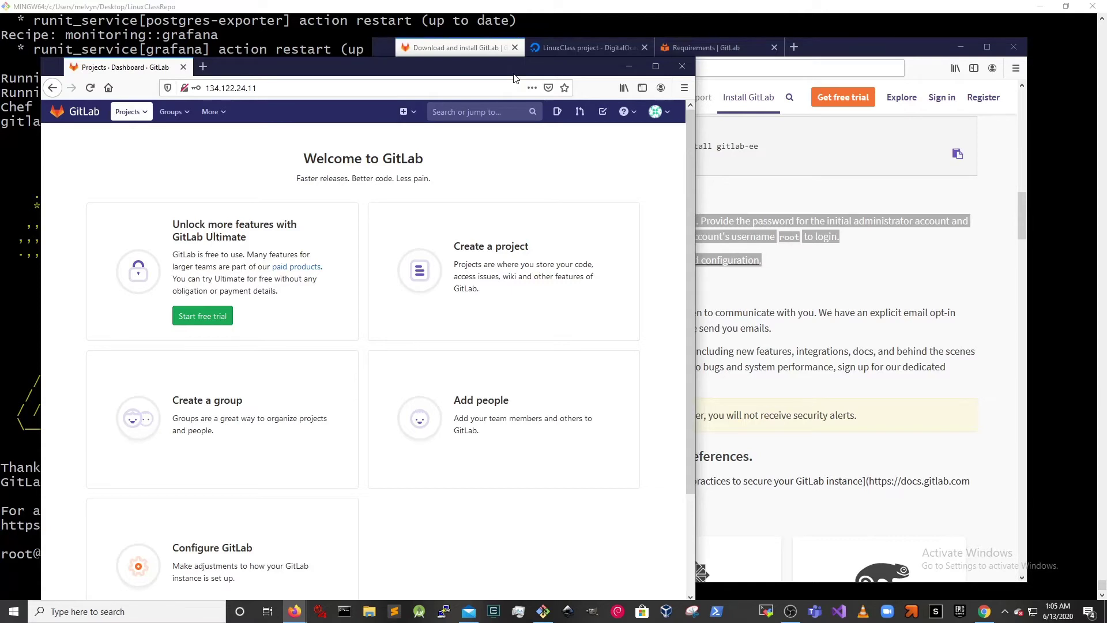
# - Create a public blank project named myfirstbashproject
pyautogui.click(559, 279)
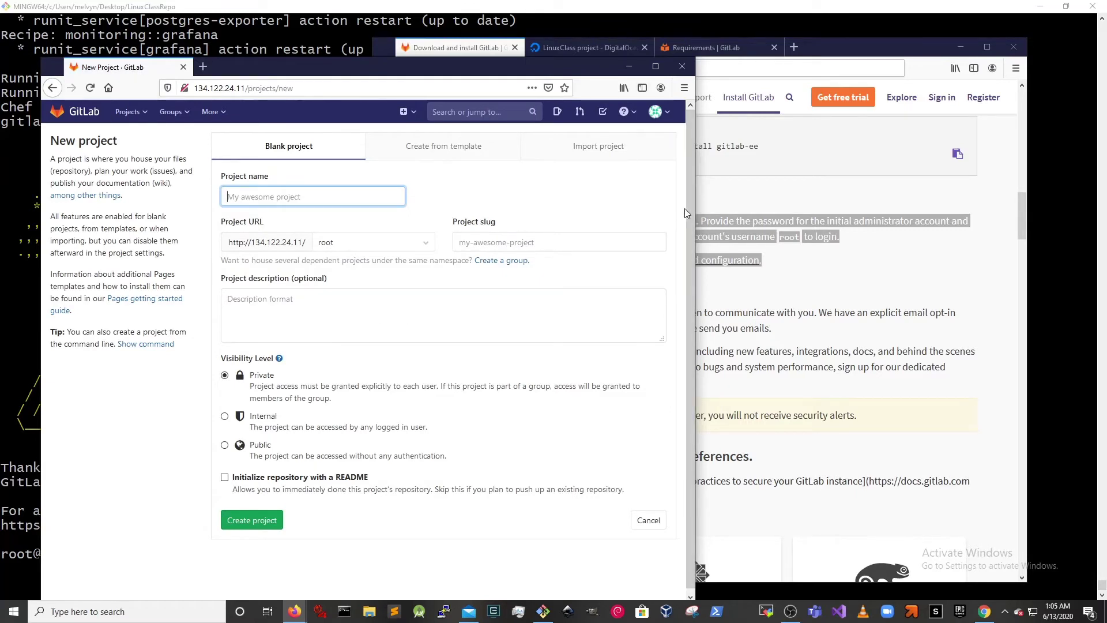
pyautogui.moveTo(695, 199); pyautogui.dragTo(958, 199)
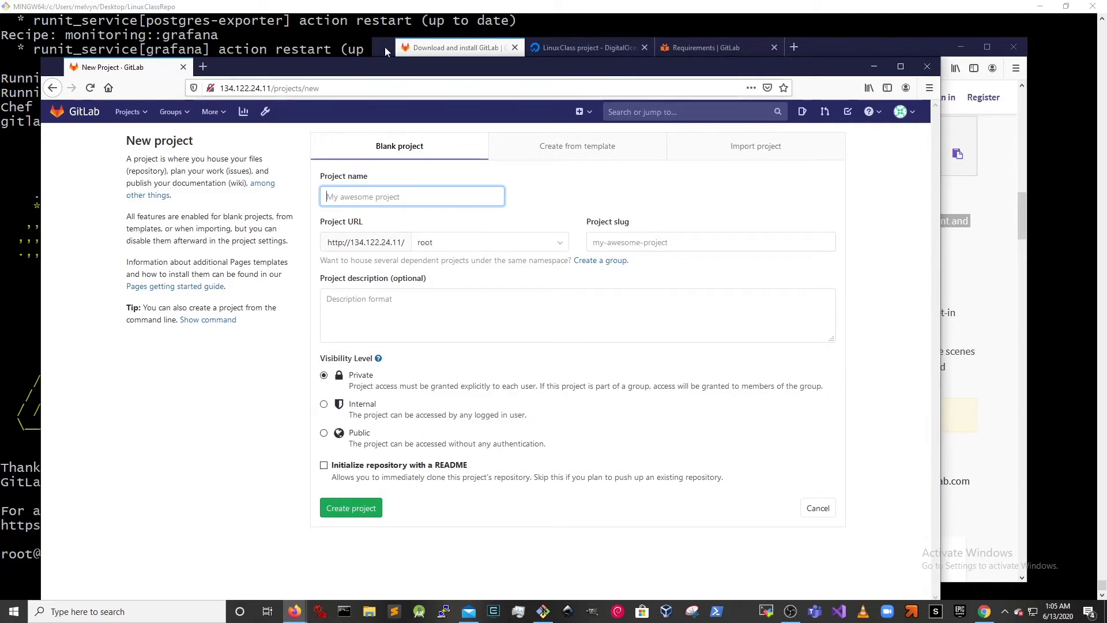
pyautogui.write('myf')
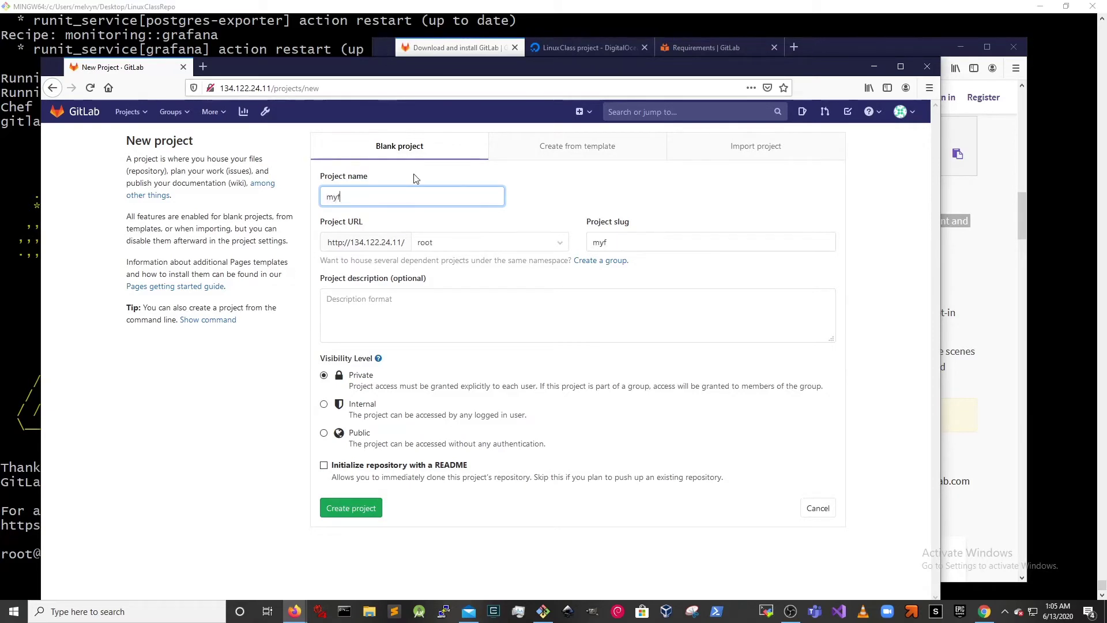
pyautogui.write('irstbashproject')
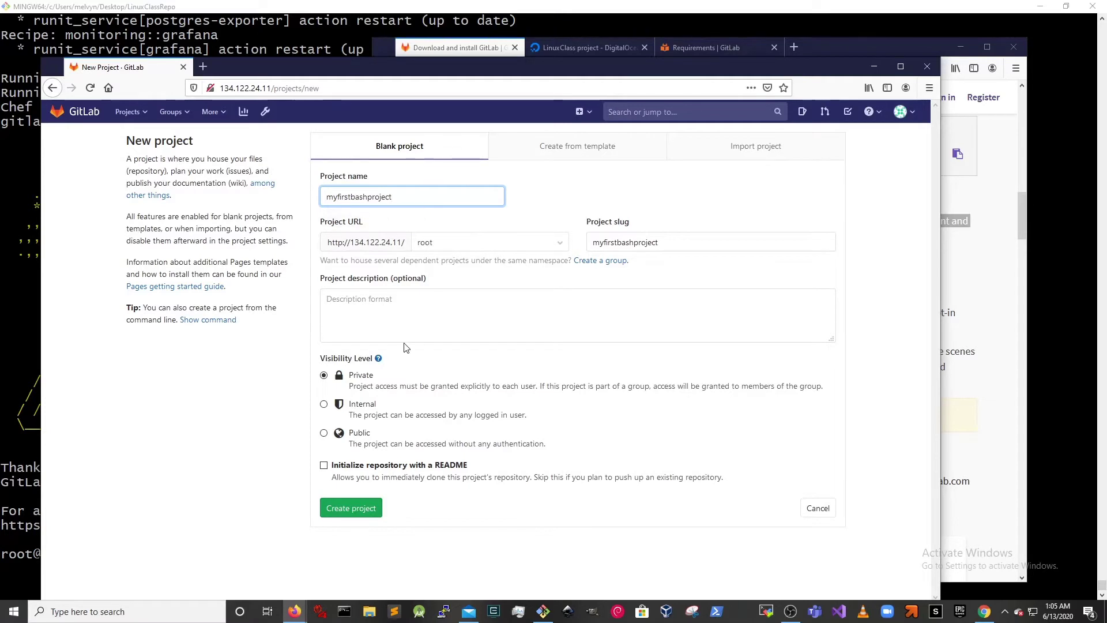
pyautogui.click(324, 433)
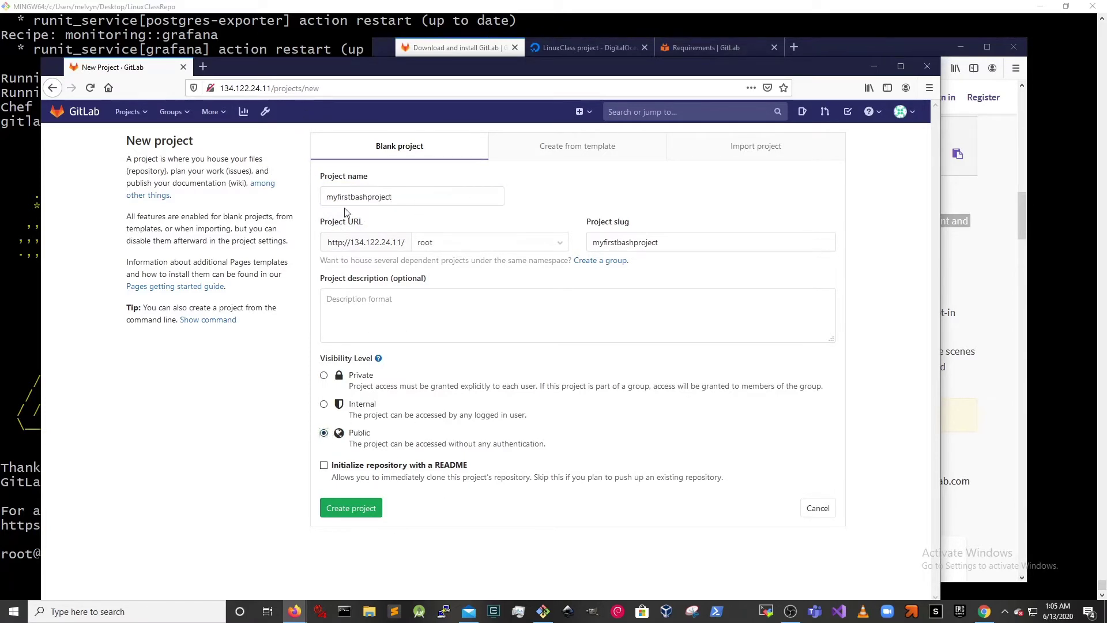
pyautogui.click(372, 510)
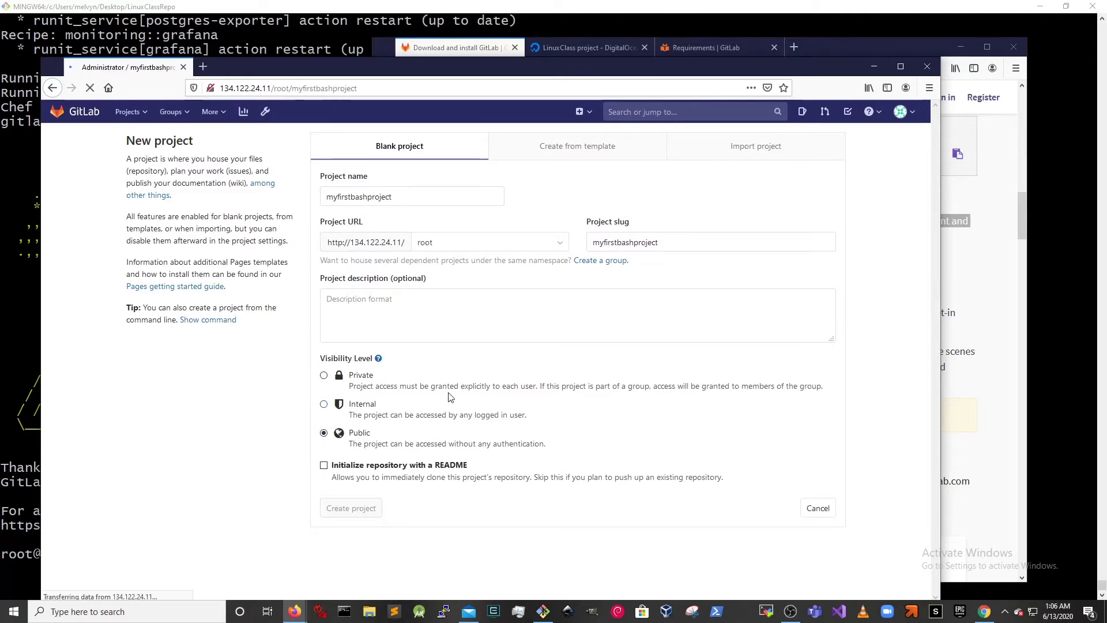
# - Review the project's new-repository and push-existing-folder command instructions
pyautogui.scroll(-3, 450, 398)
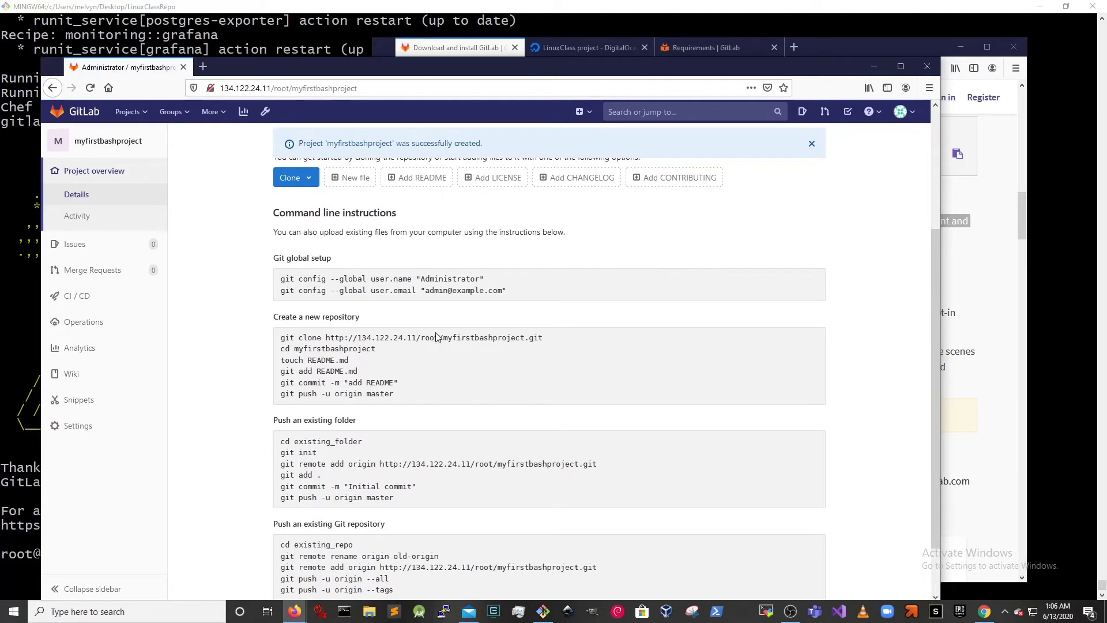
pyautogui.scroll(-1, 424, 234)
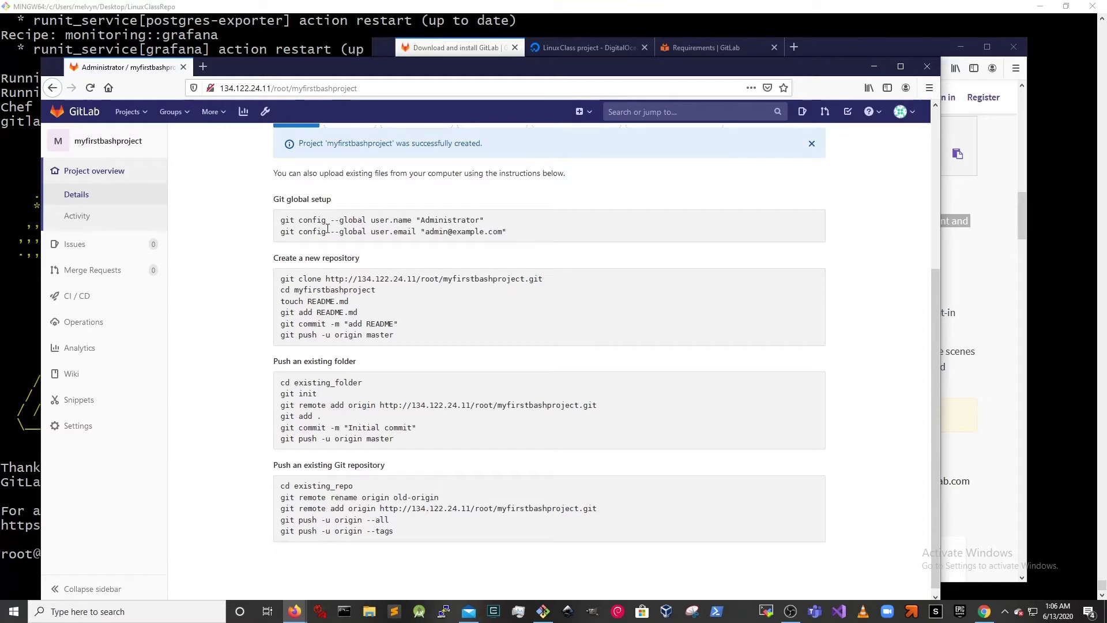
pyautogui.moveTo(326, 279); pyautogui.dragTo(394, 336)
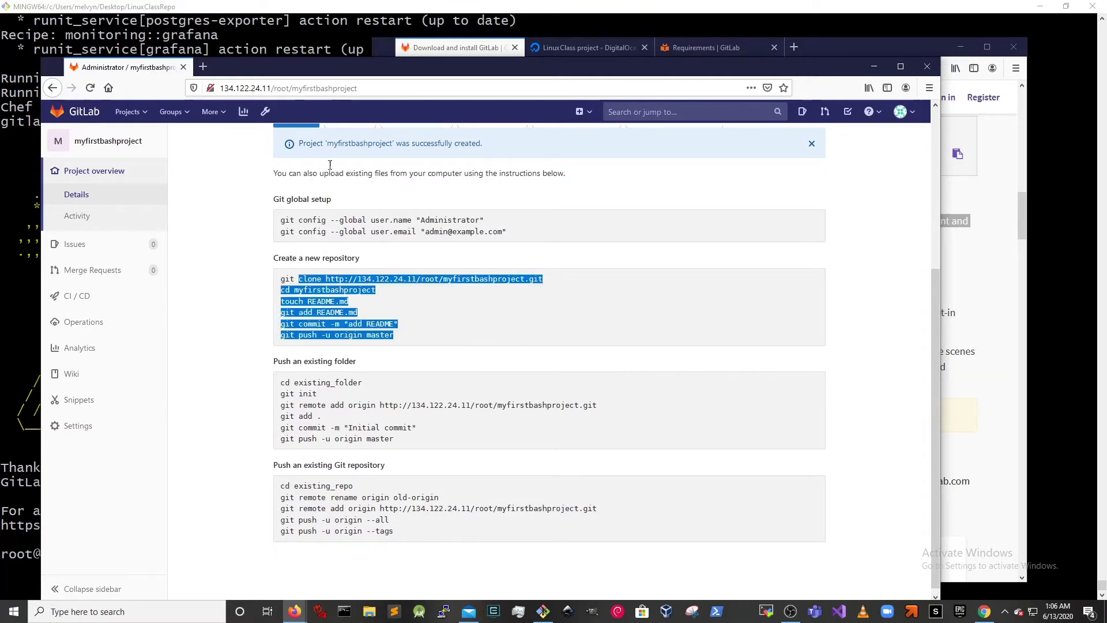
pyautogui.moveTo(303, 383); pyautogui.dragTo(398, 444)
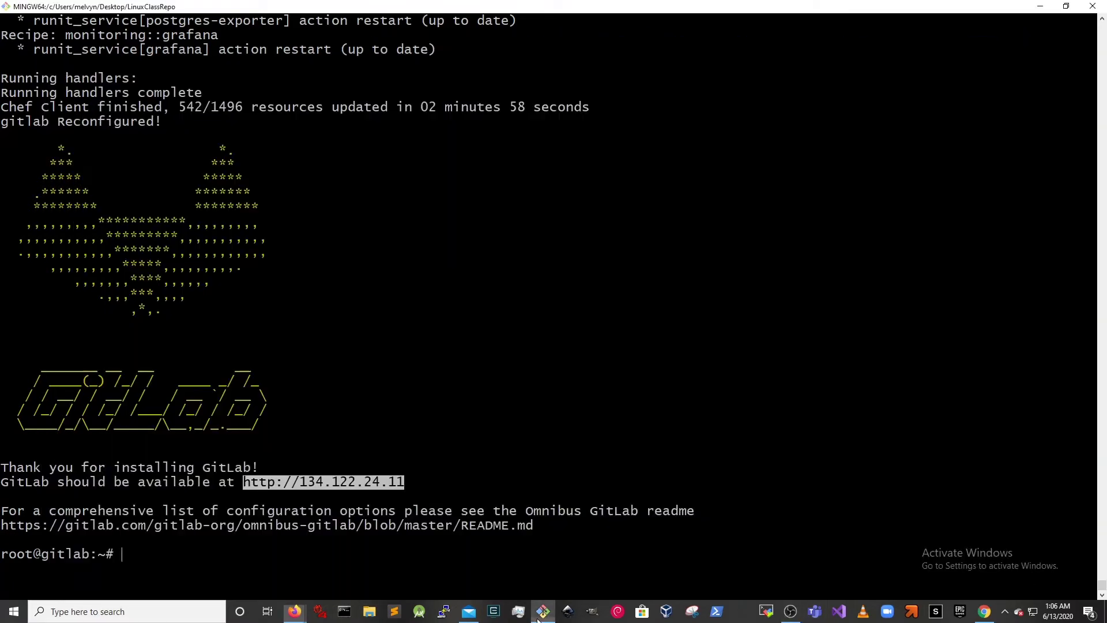
pyautogui.click(543, 611)
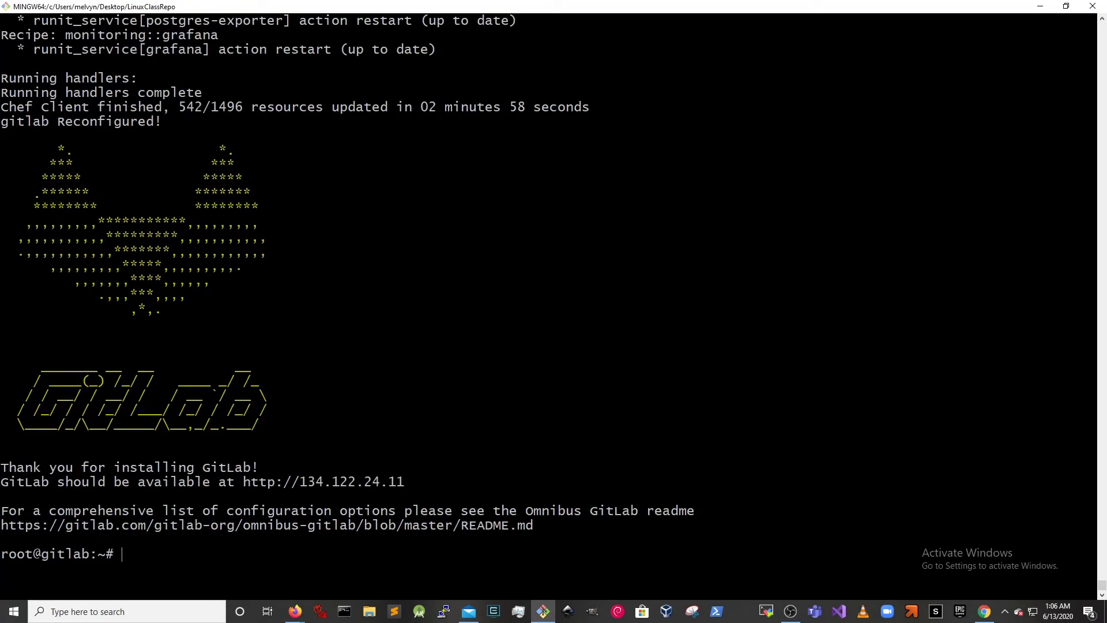
# - Exit the server session, then create and enter a myfirstbashproject folder
pyautogui.hotkey('ctrl', 'l')
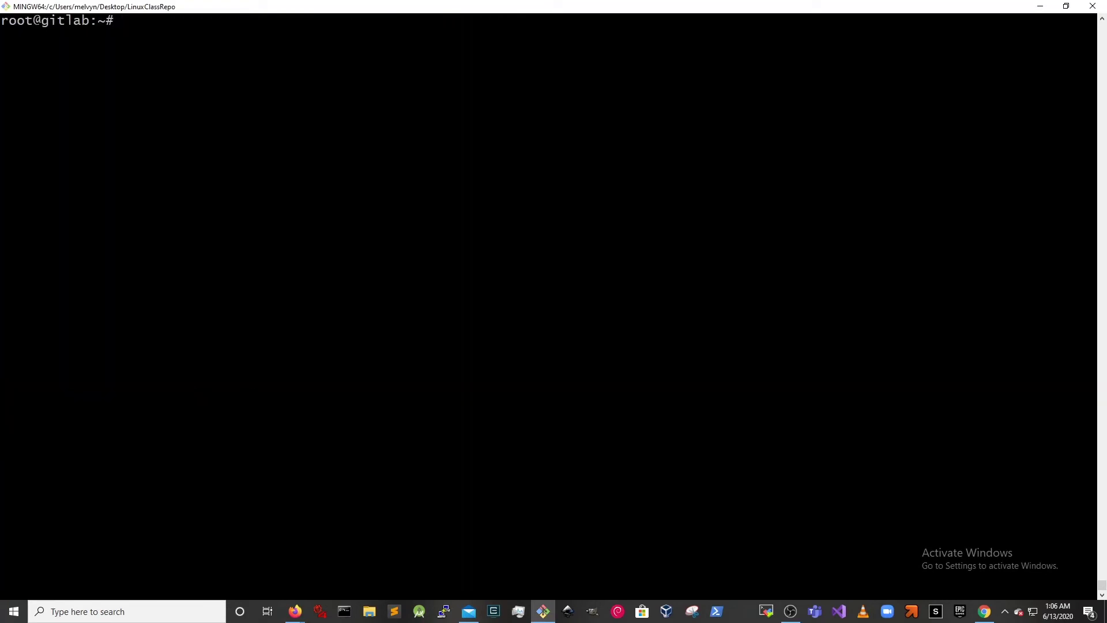
pyautogui.write('exit')
pyautogui.press('Return')
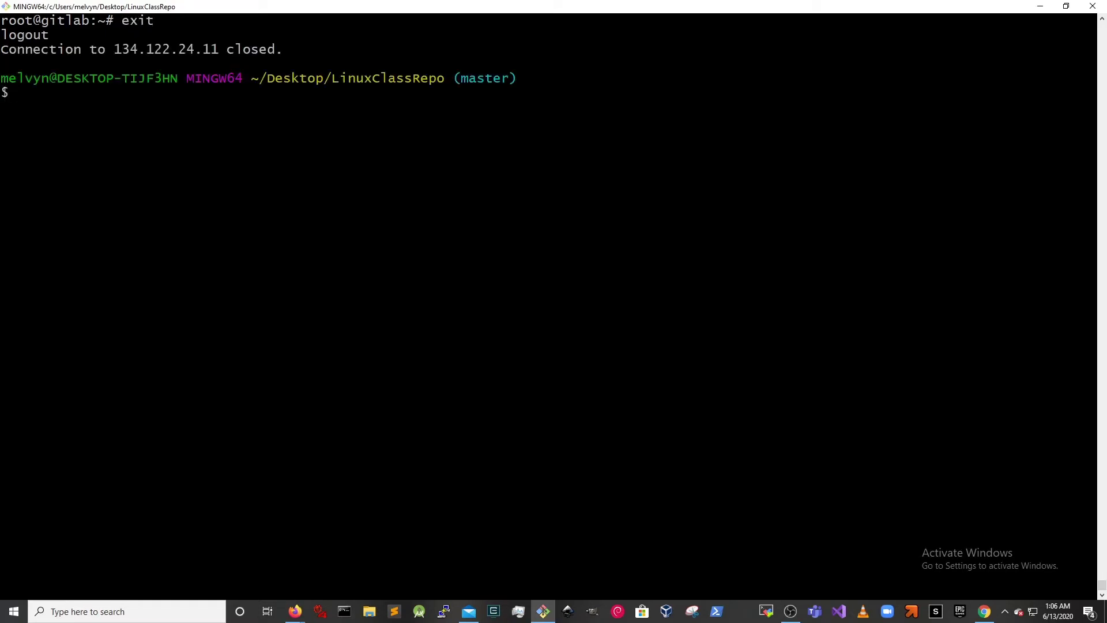
pyautogui.write('cd ')
pyautogui.write('mkdir ')
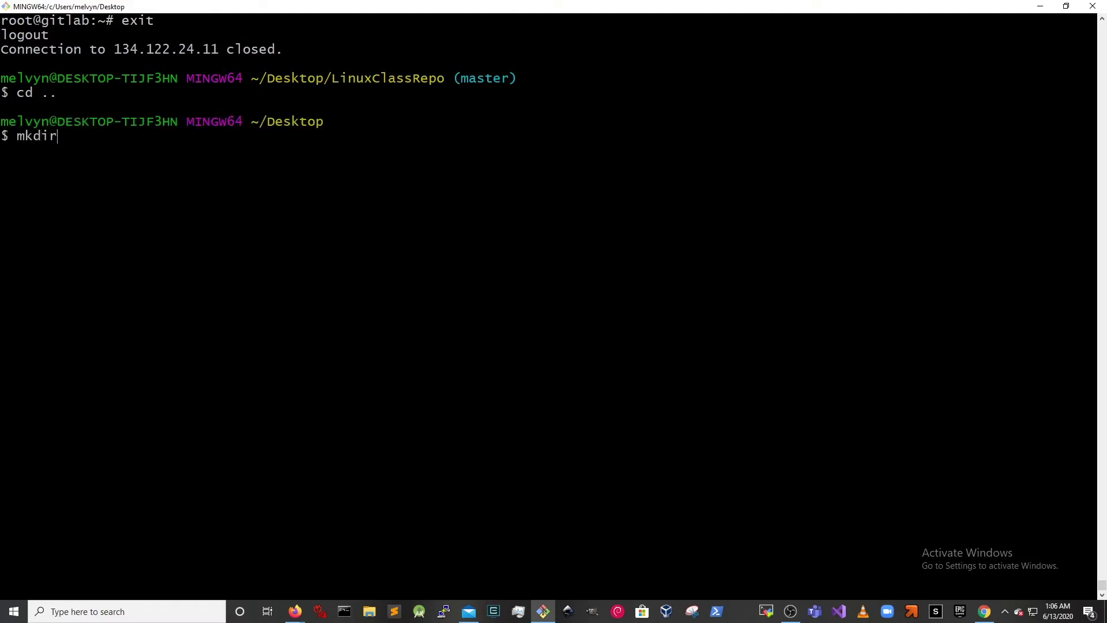
pyautogui.write('myfirstbashprojectcd myfir')
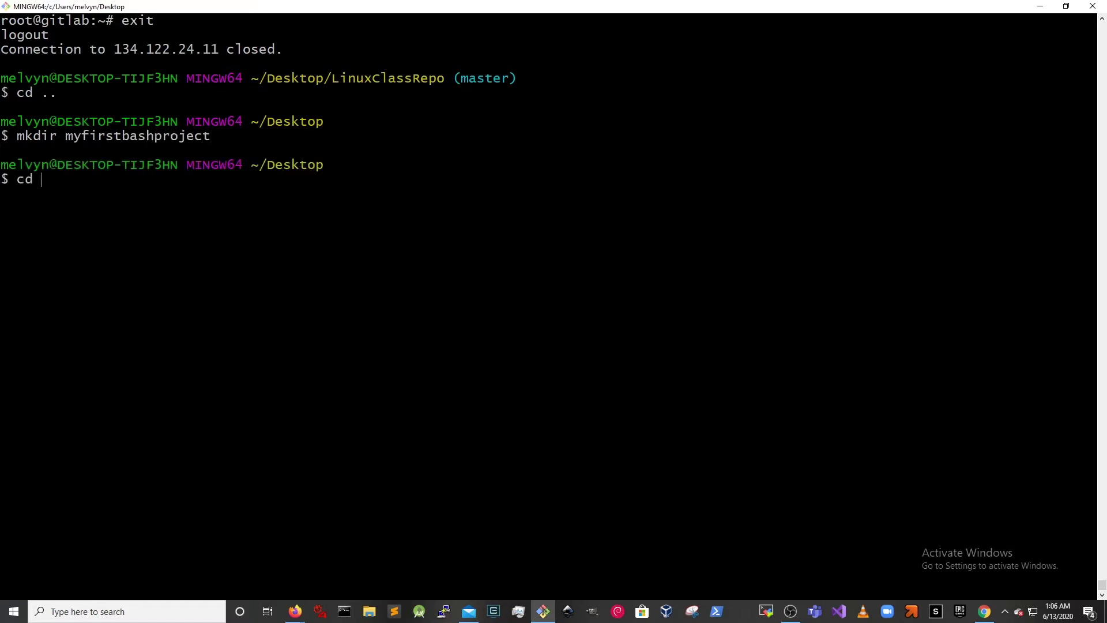
pyautogui.press('Tab')
pyautogui.press('Return')
# - Write script.sh in vim with #!/bin/bash and echo "hello world!", then save it
pyautogui.write('vim scri')
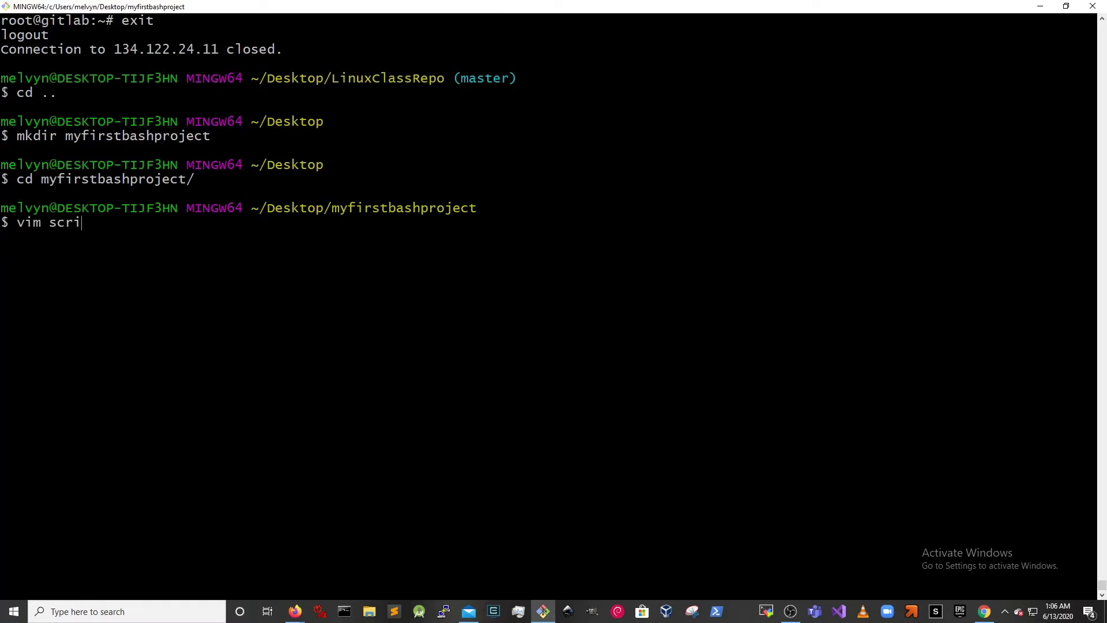
pyautogui.write('pt.shi#!/bin/bash')
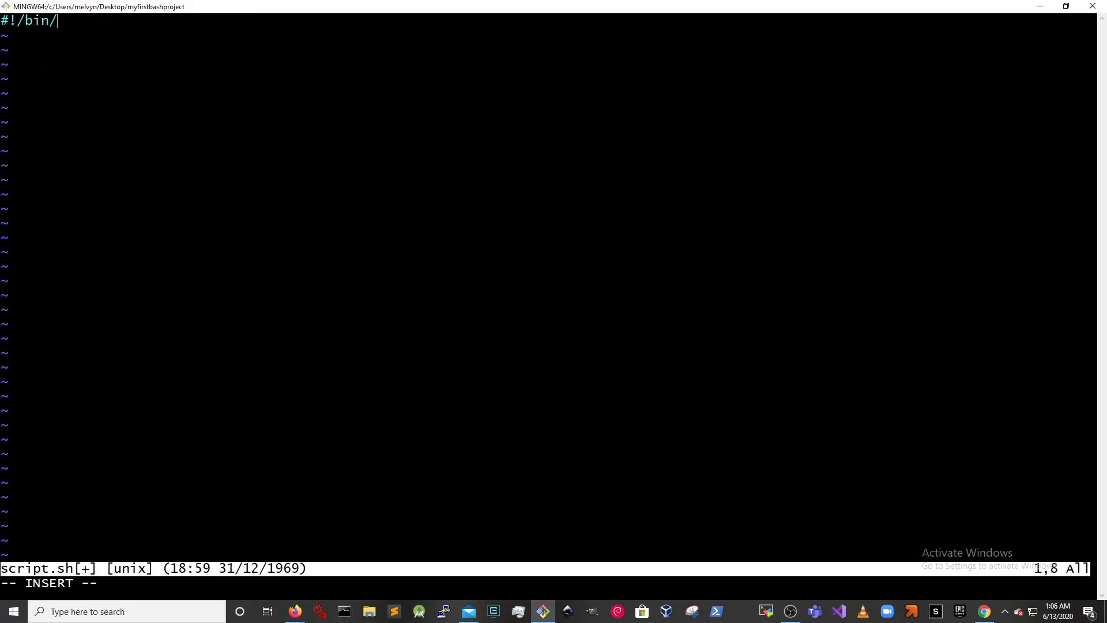
pyautogui.press('Return')
pyautogui.press('Return')
pyautogui.write('3')
pyautogui.press('BackSpace')
pyautogui.write('echo "hello worl')
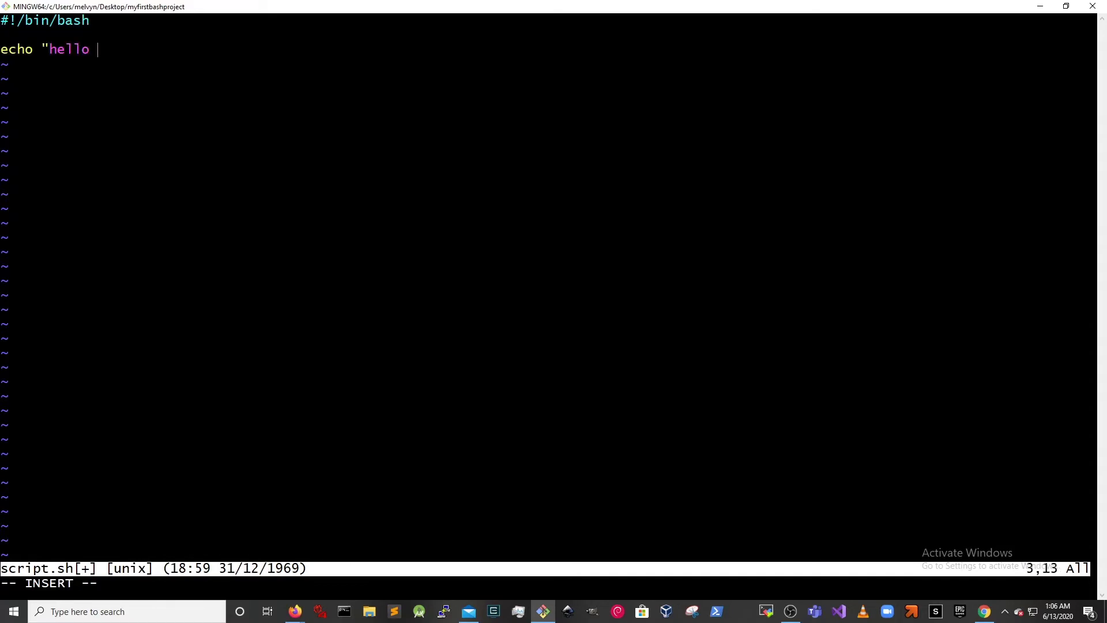
pyautogui.press('BackSpace')
pyautogui.write('ld!"')
pyautogui.press('Escape')
pyautogui.write(':wq')
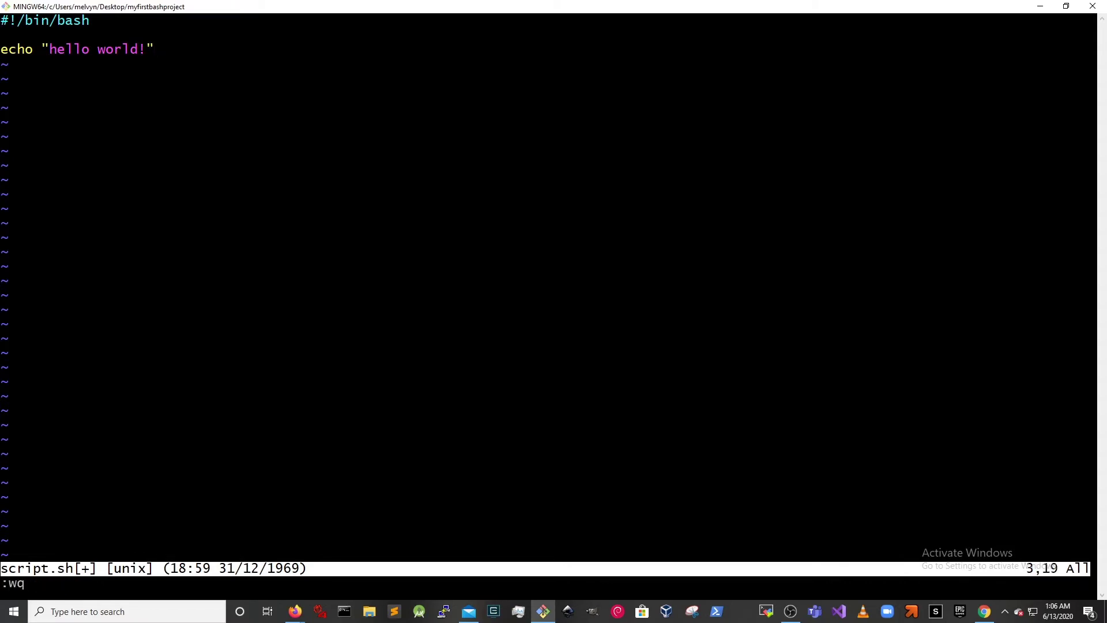
pyautogui.press('Return')
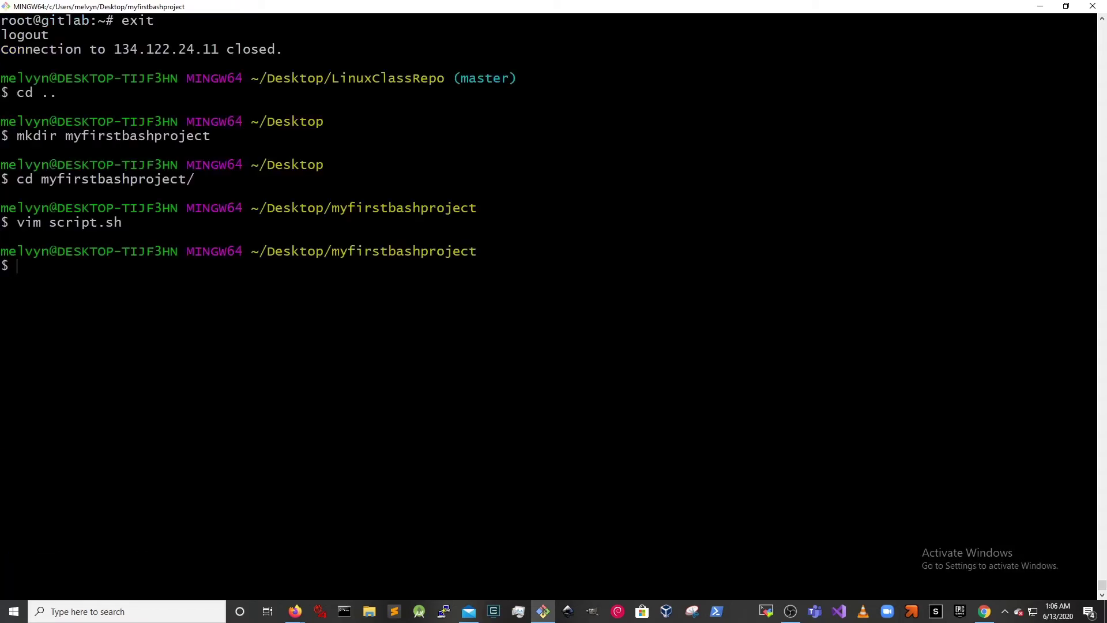
# - Initialise a git repository in the folder and stage script.sh
pyautogui.write('git init')
pyautogui.press('Return')
pyautogui.write('git a')
pyautogui.write('dd')
pyautogui.write(' my')
pyautogui.write('f')
pyautogui.press('BackSpace')
pyautogui.press('BackSpace')
pyautogui.press('BackSpace')
pyautogui.write('sc')
pyautogui.press('Tab')
pyautogui.press('Return')
# - Commit script.sh with the message "first commit"
pyautogui.write('git commit -m "first commit"')
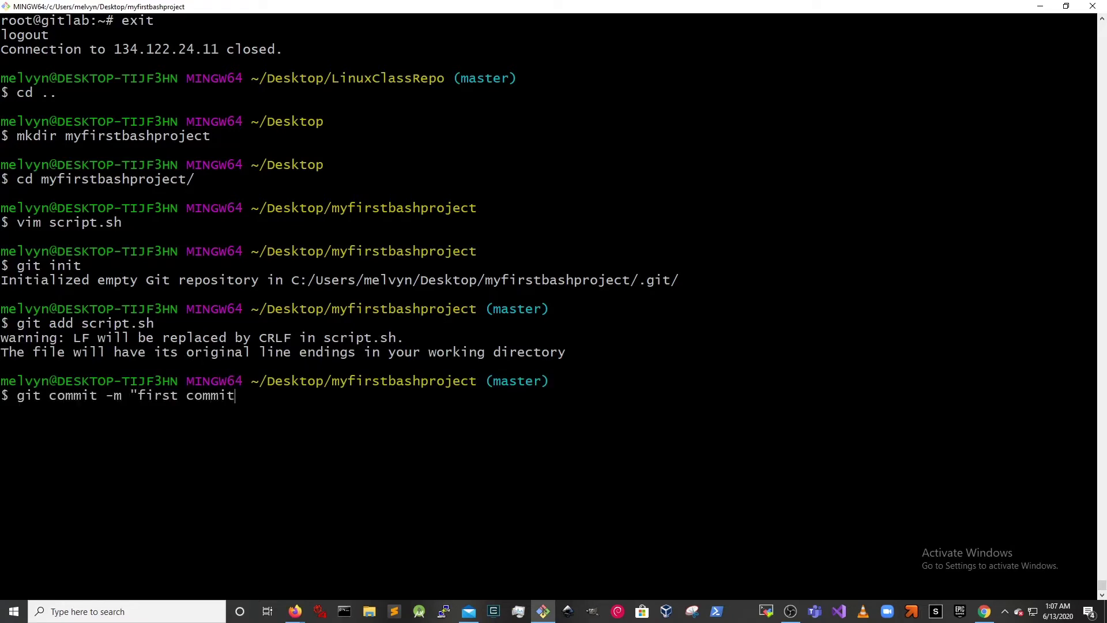
pyautogui.press('Return')
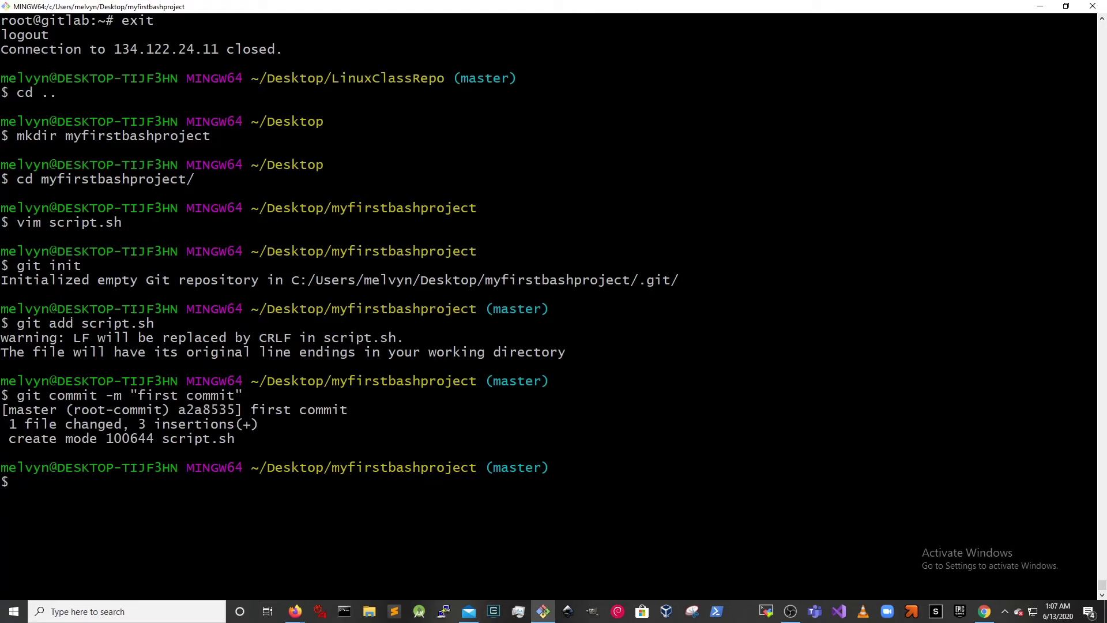
pyautogui.moveTo(65, 308); pyautogui.dragTo(139, 324)
pyautogui.moveTo(2, 392); pyautogui.dragTo(3, 461)
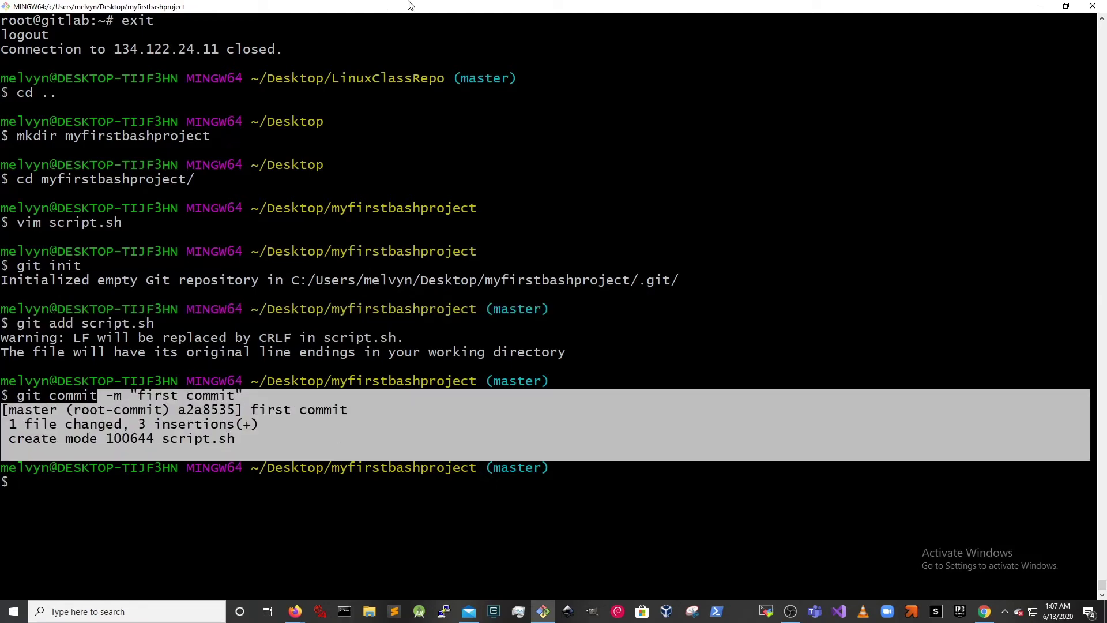
# - Copy the git remote add origin line from GitLab and list remotes with git remote -v
pyautogui.hotkey('alt', 'Tab')
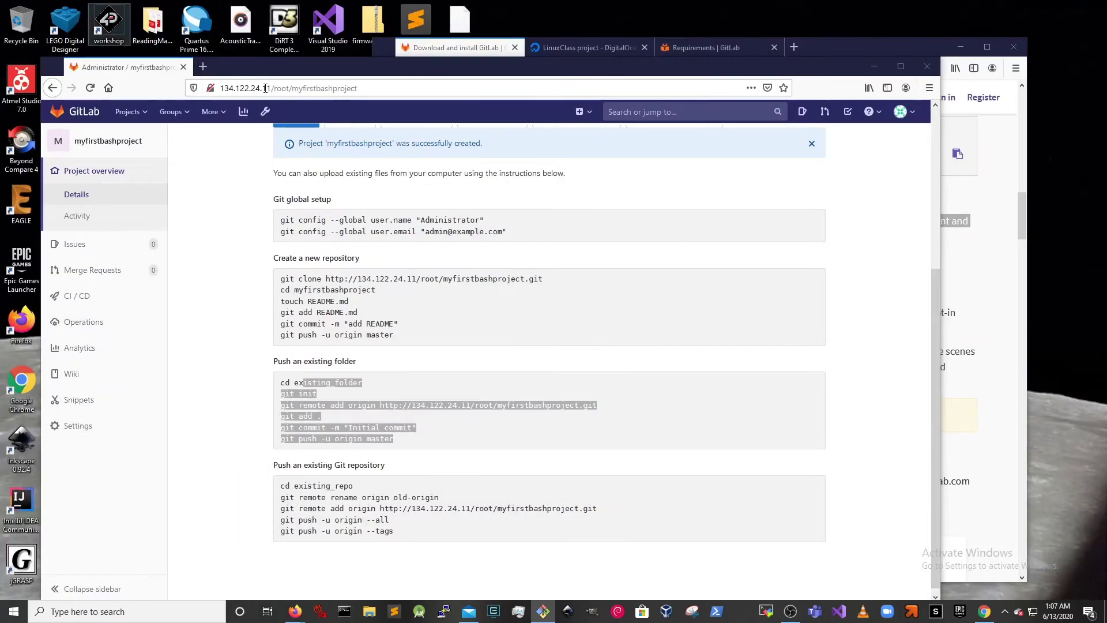
pyautogui.tripleClick(494, 405)
pyautogui.rightClick(494, 405)
pyautogui.click(511, 413)
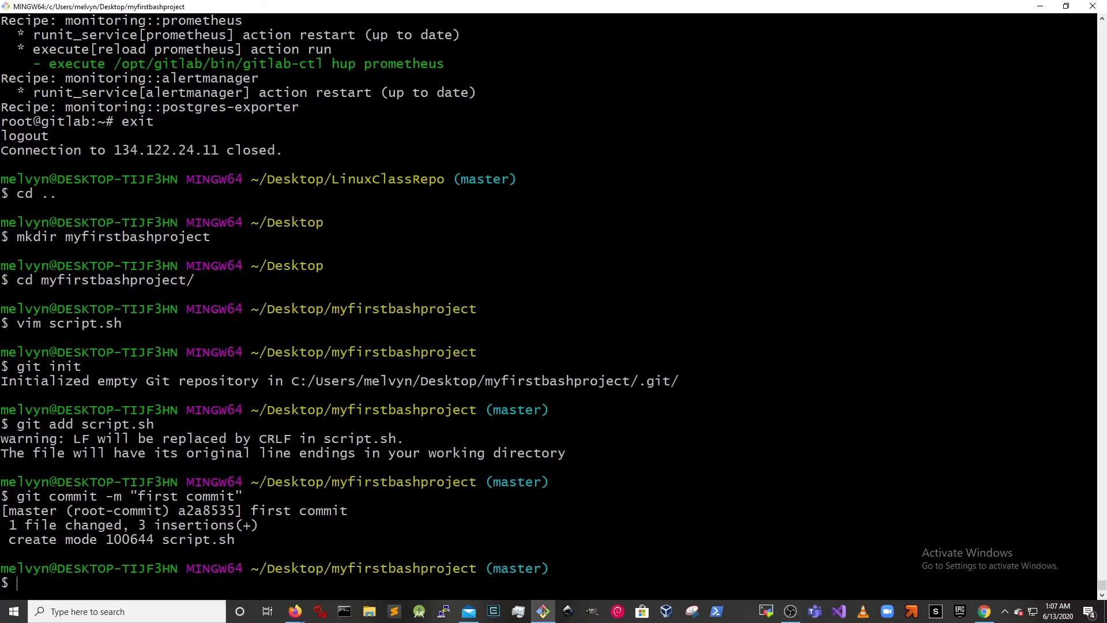
pyautogui.write('git remote -v')
pyautogui.press('Return')
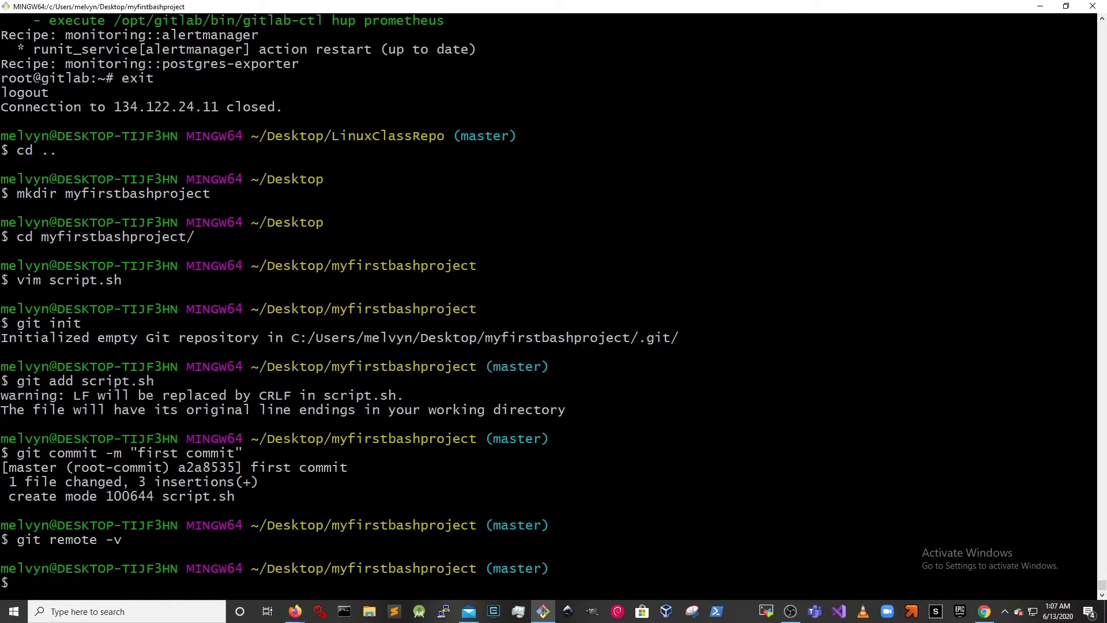
pyautogui.hotkey('ctrl', 'l')
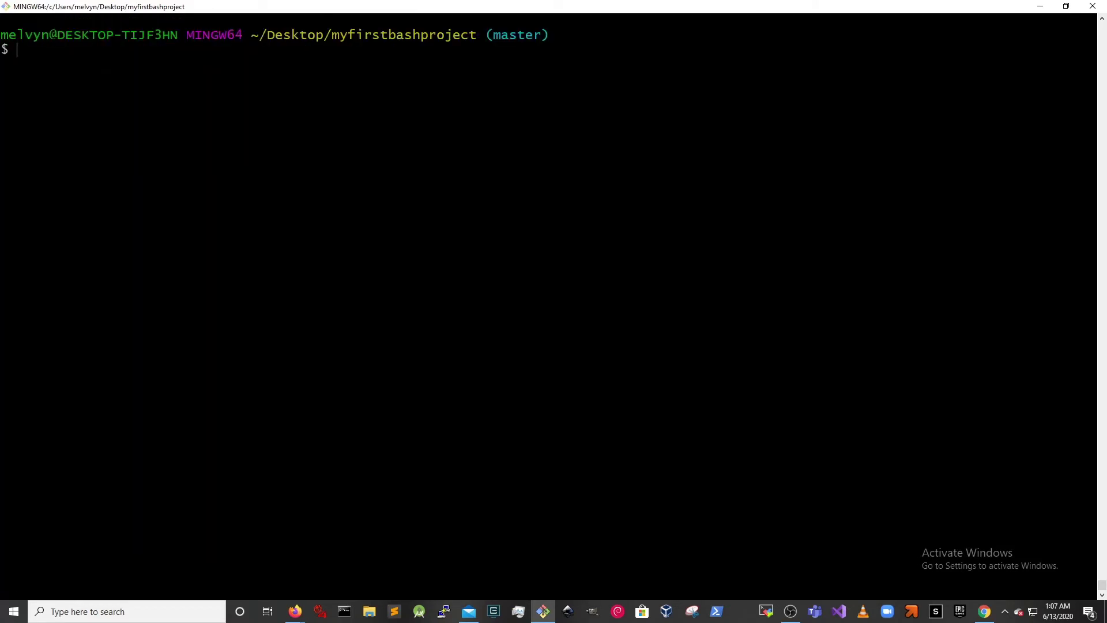
pyautogui.rightClick(537, 201)
pyautogui.click(575, 239)
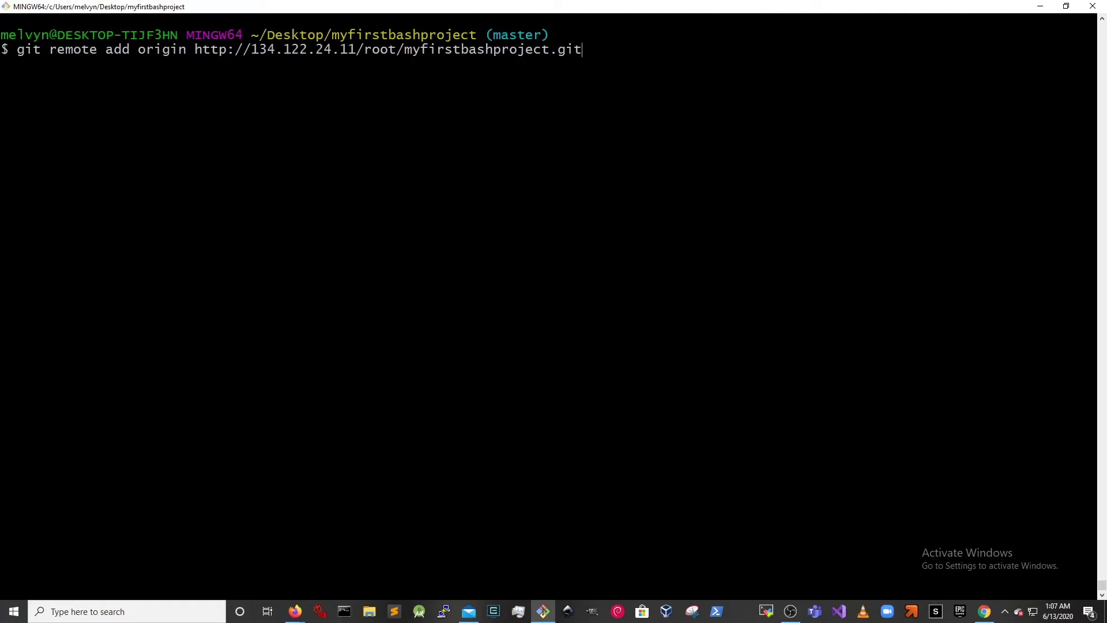
pyautogui.press('Return')
pyautogui.press('super+Down')
pyautogui.moveTo(392, 469); pyautogui.dragTo(724, 67)
# - Push master with git push -u origin master, signing in as root with the account password
pyautogui.write('git push -u o')
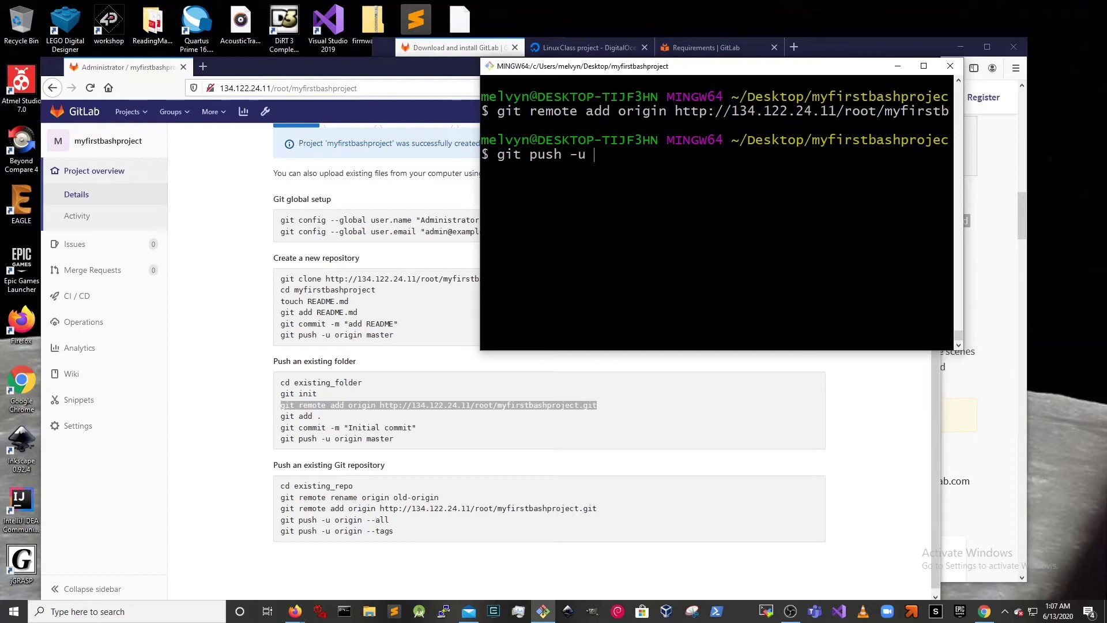
pyautogui.press('BackSpace')
pyautogui.write('origin master')
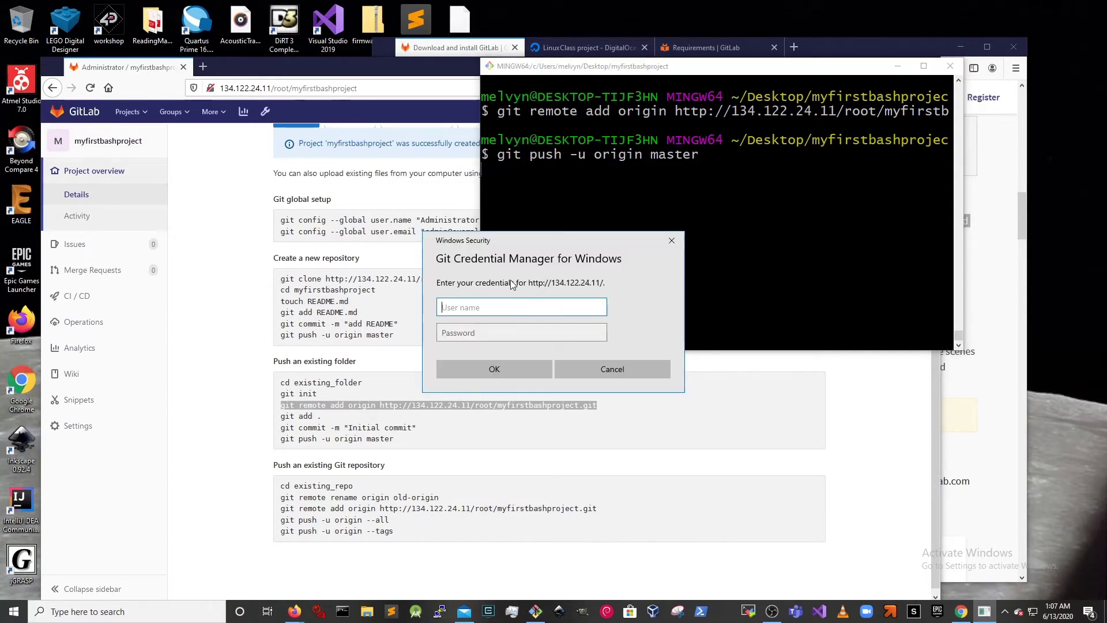
pyautogui.write('root')
pyautogui.press('Tab')
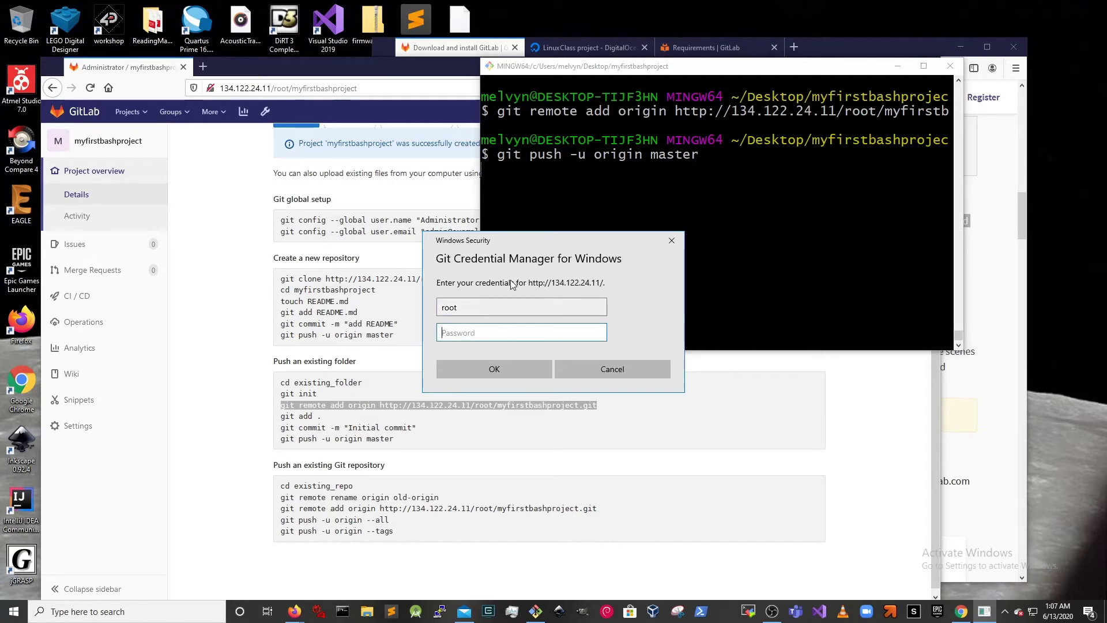
pyautogui.write('***********')
pyautogui.press('Return')
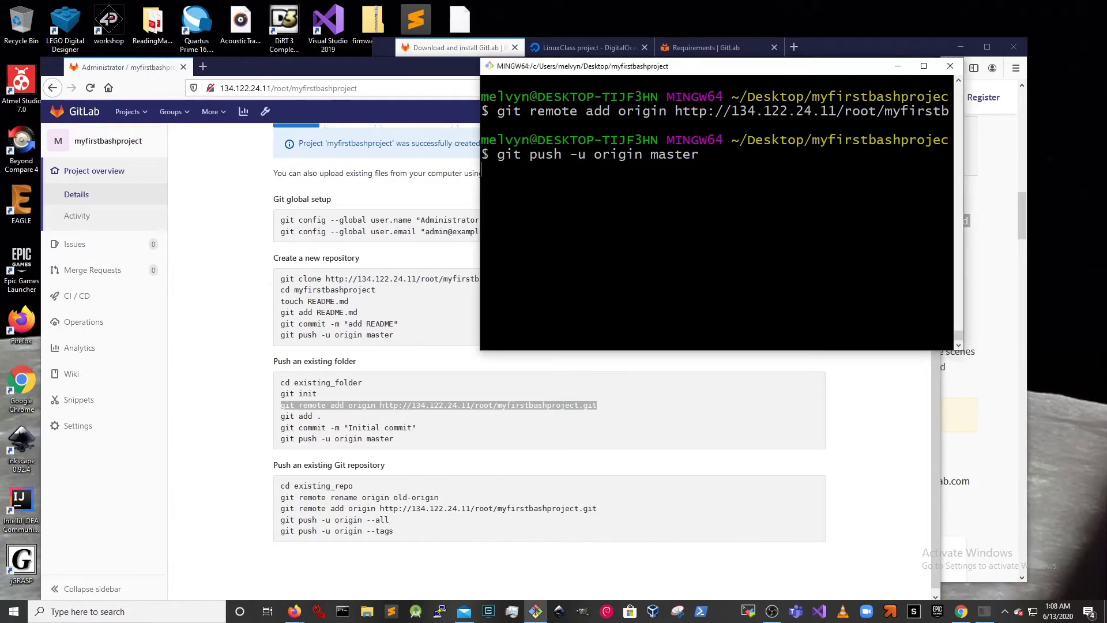
pyautogui.click(402, 367)
pyautogui.click(400, 91)
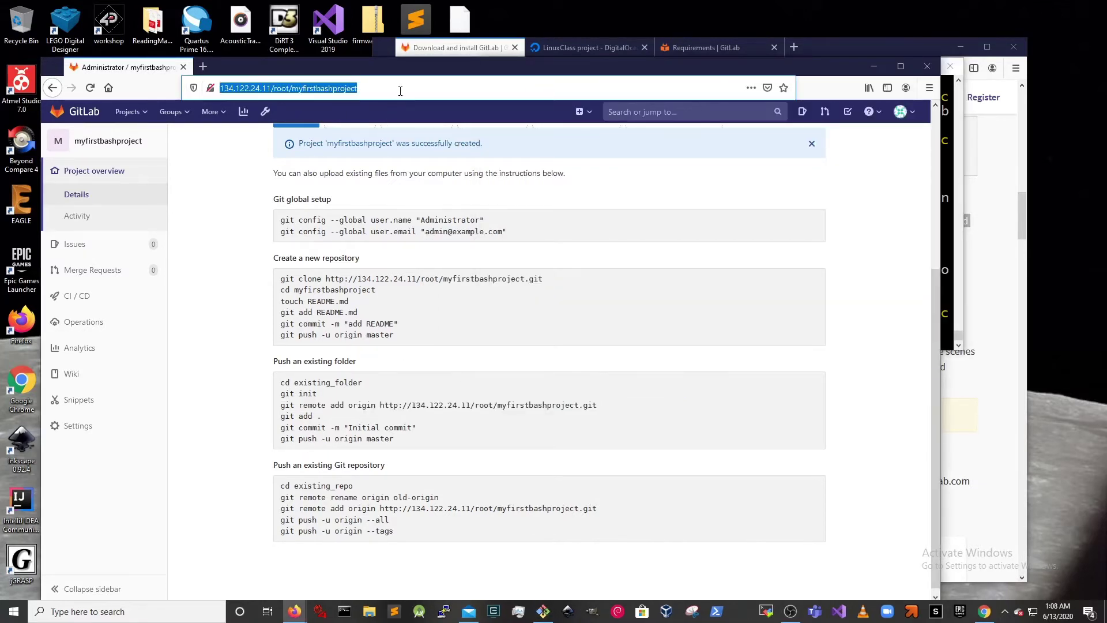
# - Reload the project page, select the assignment list in Sublime Text, and return to GitLab
pyautogui.press('Return')
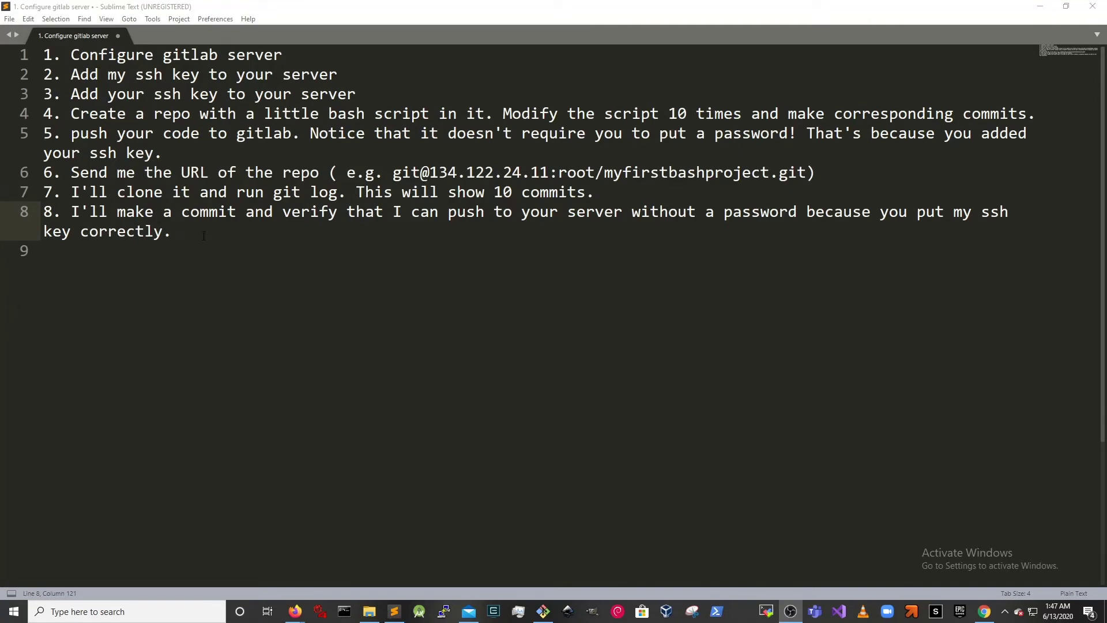
pyautogui.moveTo(214, 241); pyautogui.dragTo(46, 45)
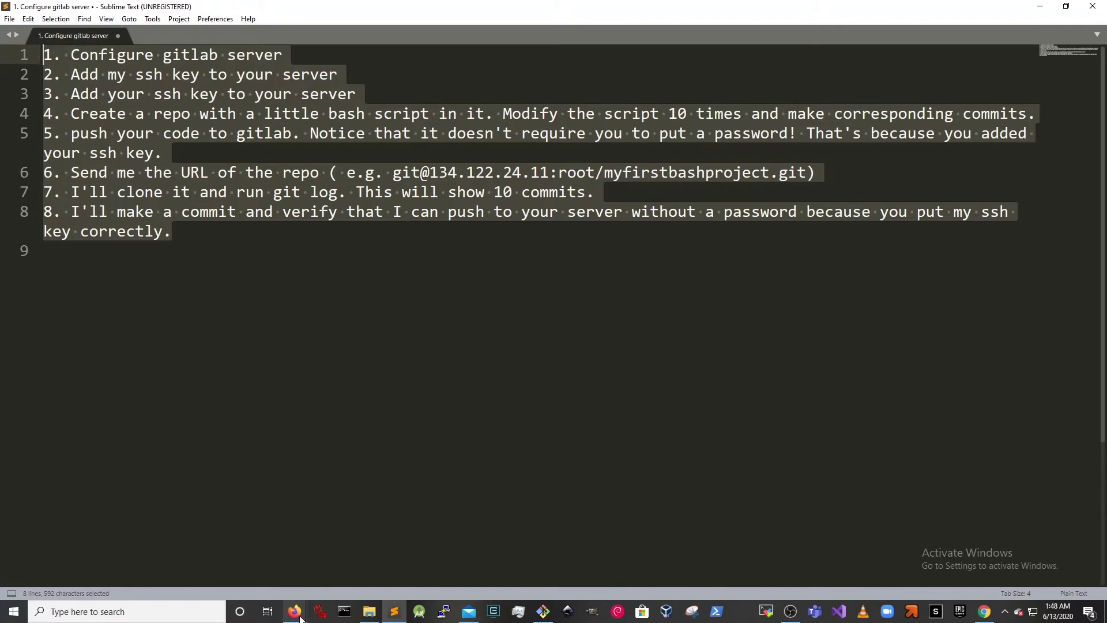
pyautogui.moveTo(300, 616)
pyautogui.click(313, 583)
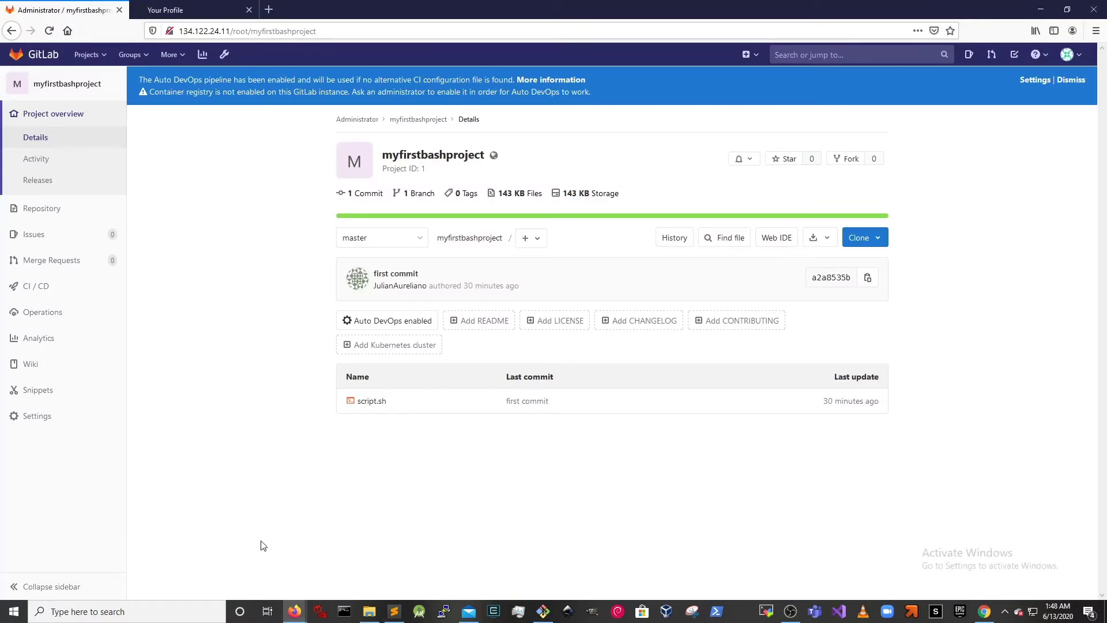
# - Go from the avatar menu to User Settings and the SSH Keys page
pyautogui.click(1078, 58)
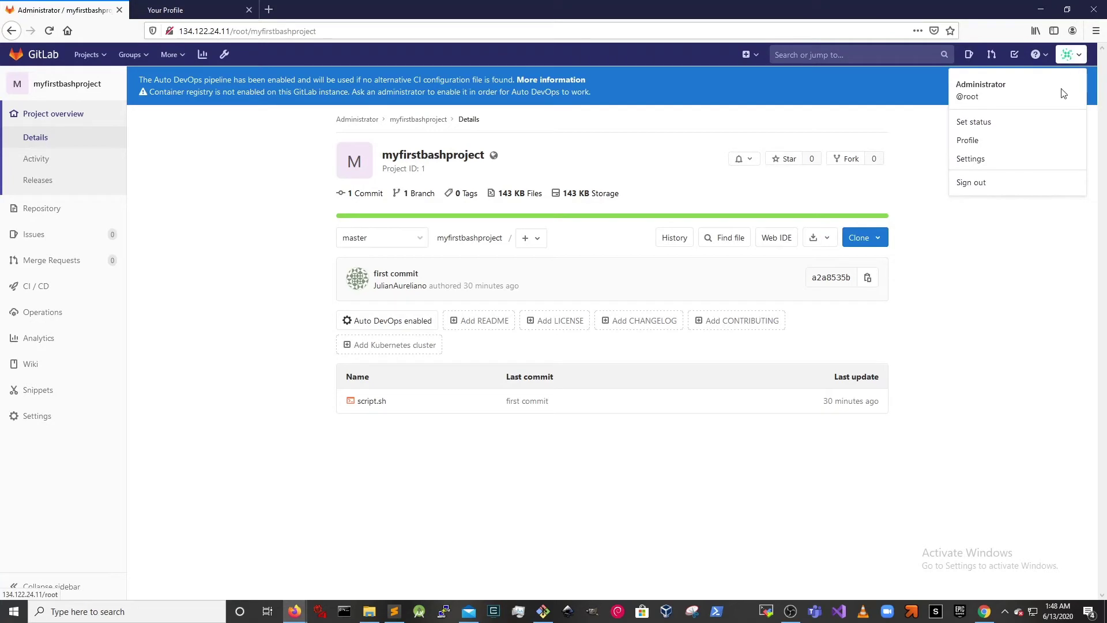
pyautogui.click(1016, 165)
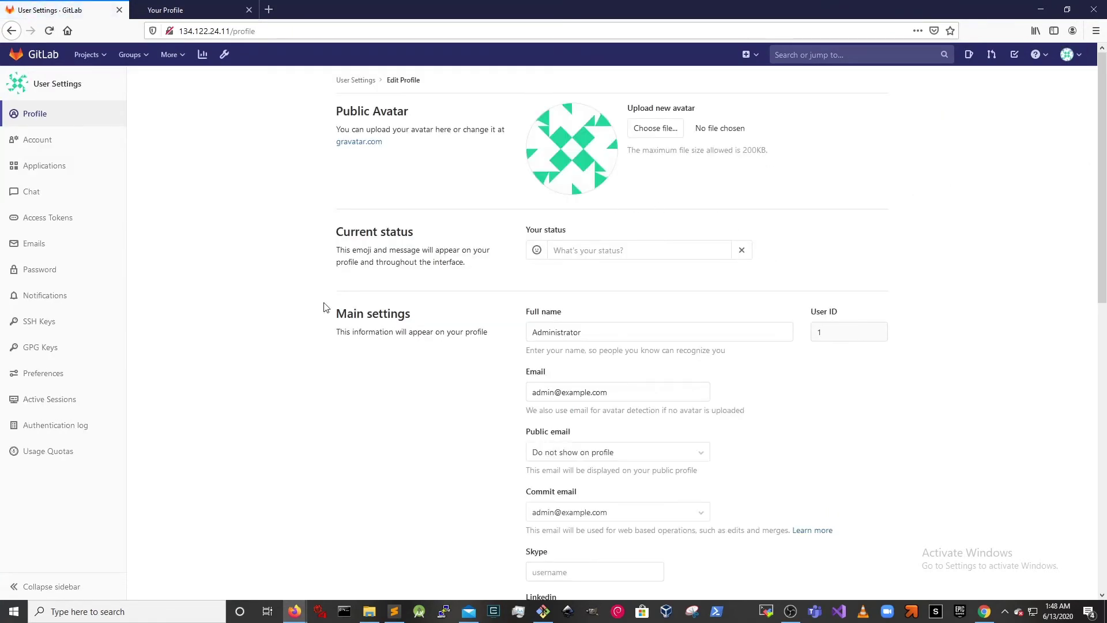
pyautogui.click(22, 329)
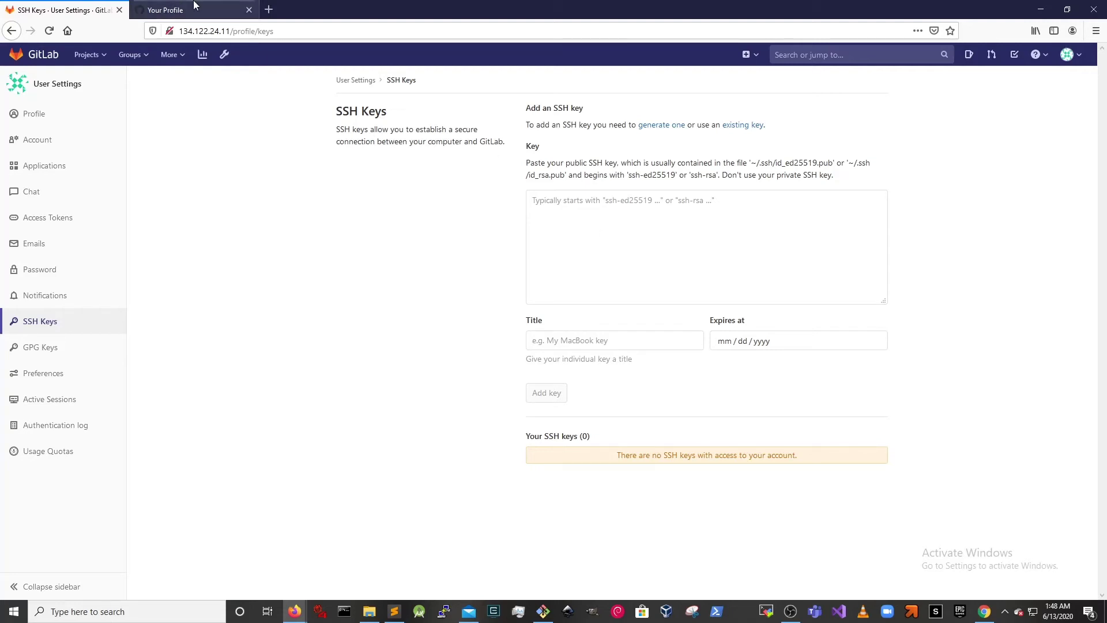
pyautogui.click(543, 612)
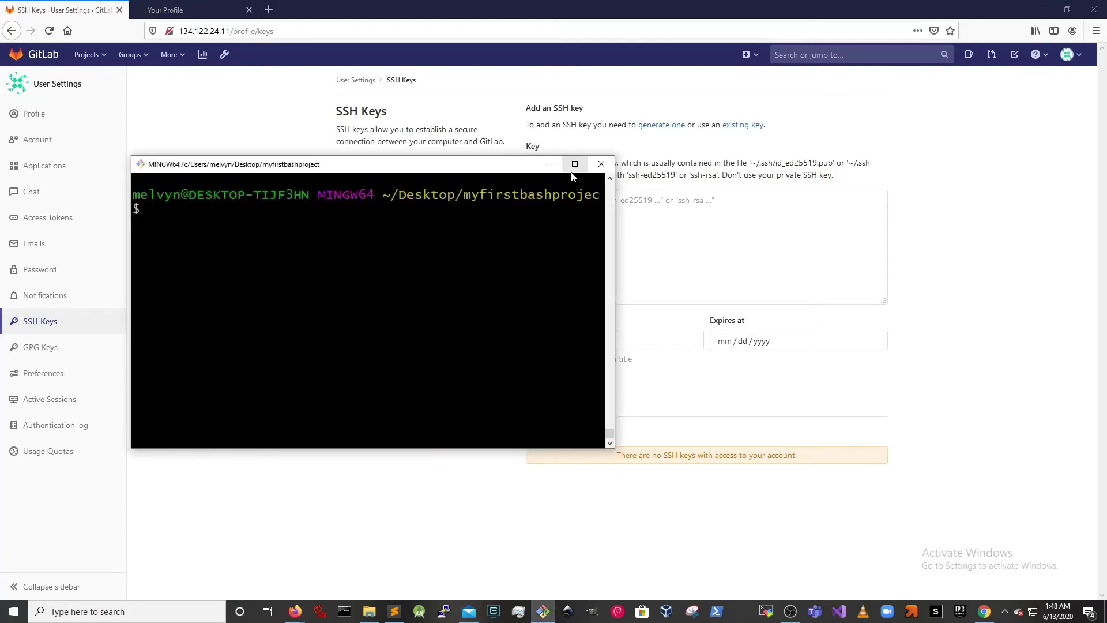
# - Print the public key with cat ~/.ssh/id_rsa.pub and copy it from the terminal
pyautogui.moveTo(531, 259); pyautogui.dragTo(532, 227)
pyautogui.write('cat ~/.s')
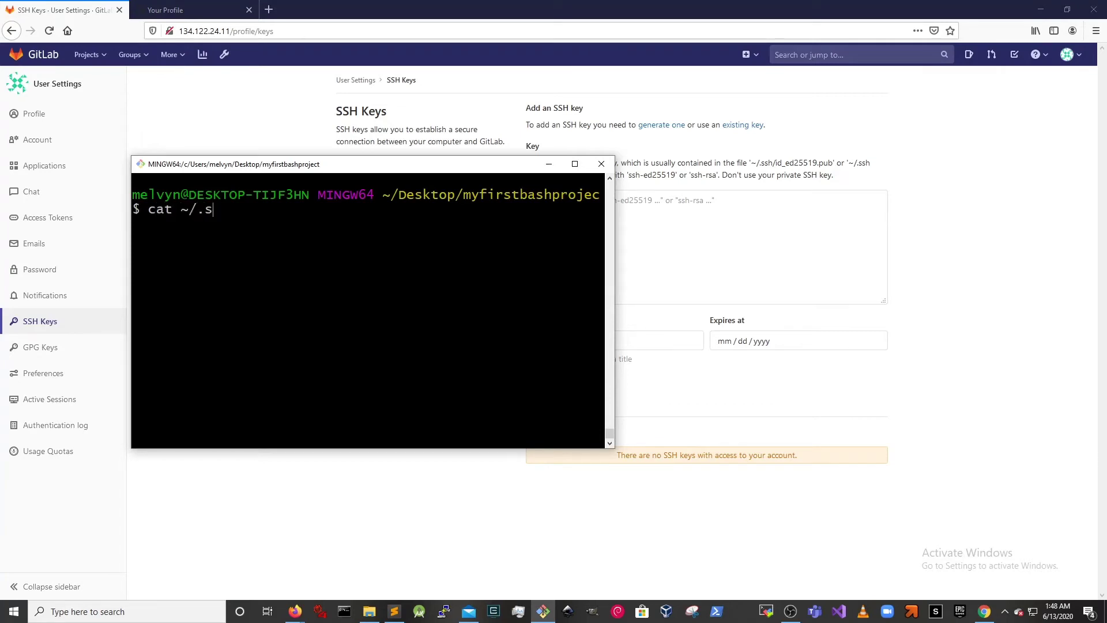
pyautogui.write('sh/id_rsa.pub')
pyautogui.press('Return')
pyautogui.moveTo(601, 311); pyautogui.dragTo(132, 222)
pyautogui.rightClick(231, 237)
pyautogui.click(246, 242)
# - Paste the key into GitLab's Key box and add it to the account
pyautogui.click(771, 250)
pyautogui.rightClick(756, 239)
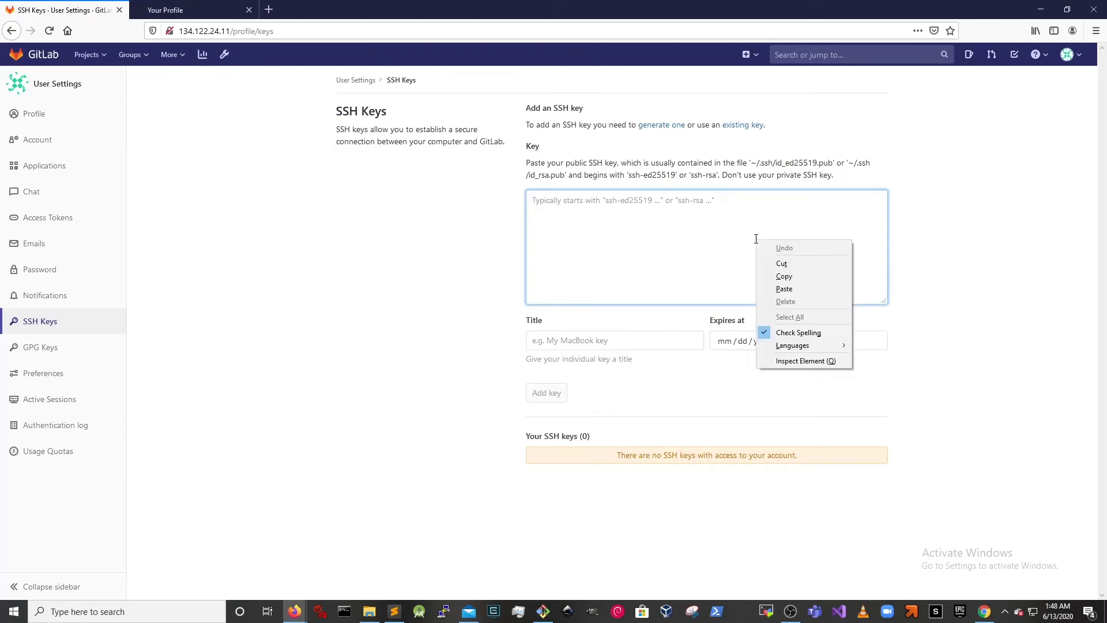
pyautogui.click(784, 289)
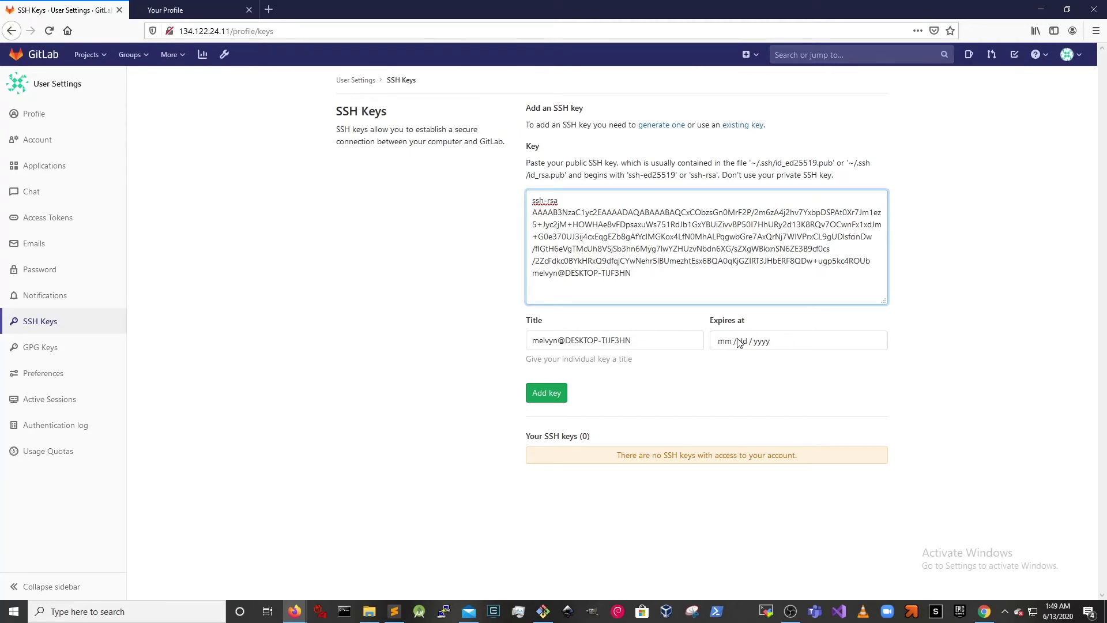
pyautogui.click(559, 394)
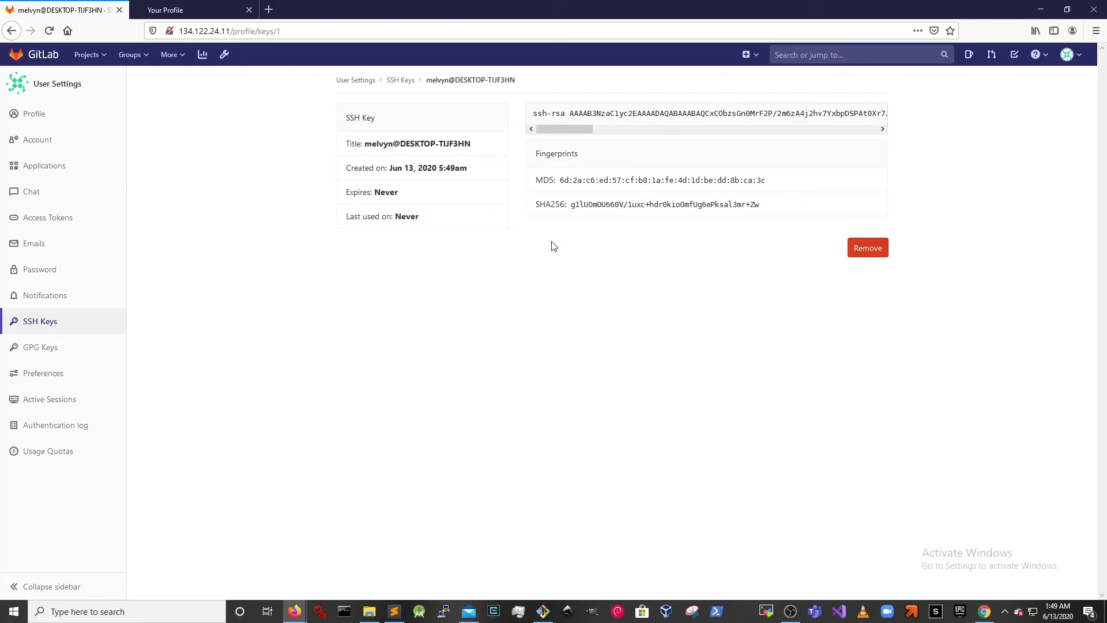
pyautogui.click(549, 611)
# - Append the line echo "added a newline!" to script.sh in vim and save it
pyautogui.hotkey('ctrl', 'l')
pyautogui.write('ls')
pyautogui.press('Return')
pyautogui.write('vim s')
pyautogui.press('Tab')
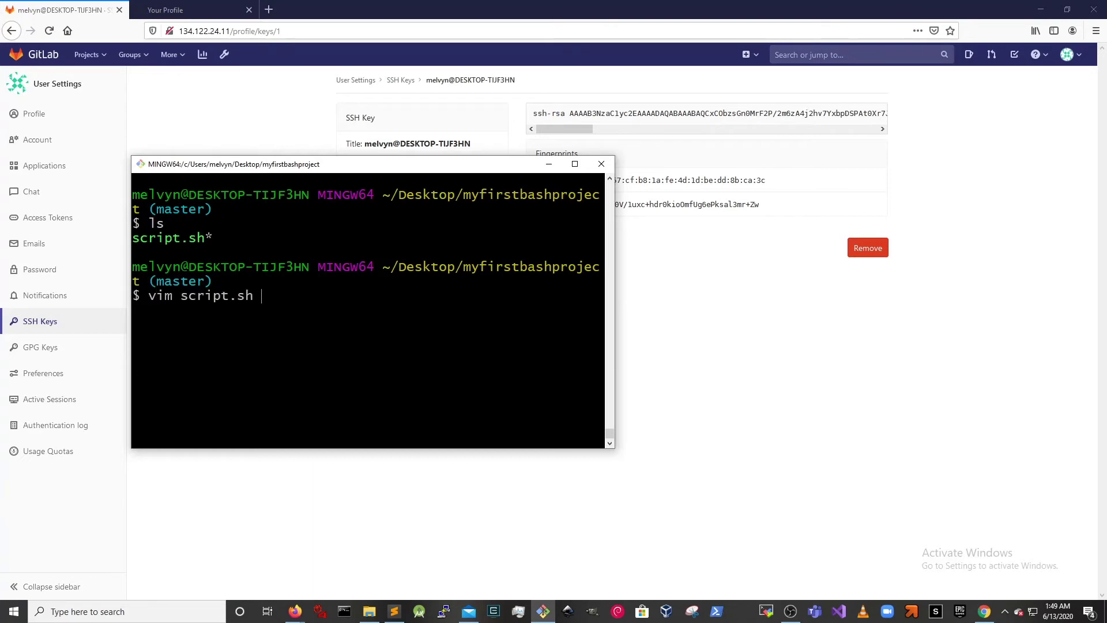
pyautogui.press('Return')
pyautogui.press('A')
pyautogui.press('Return')
pyautogui.write('echo "added')
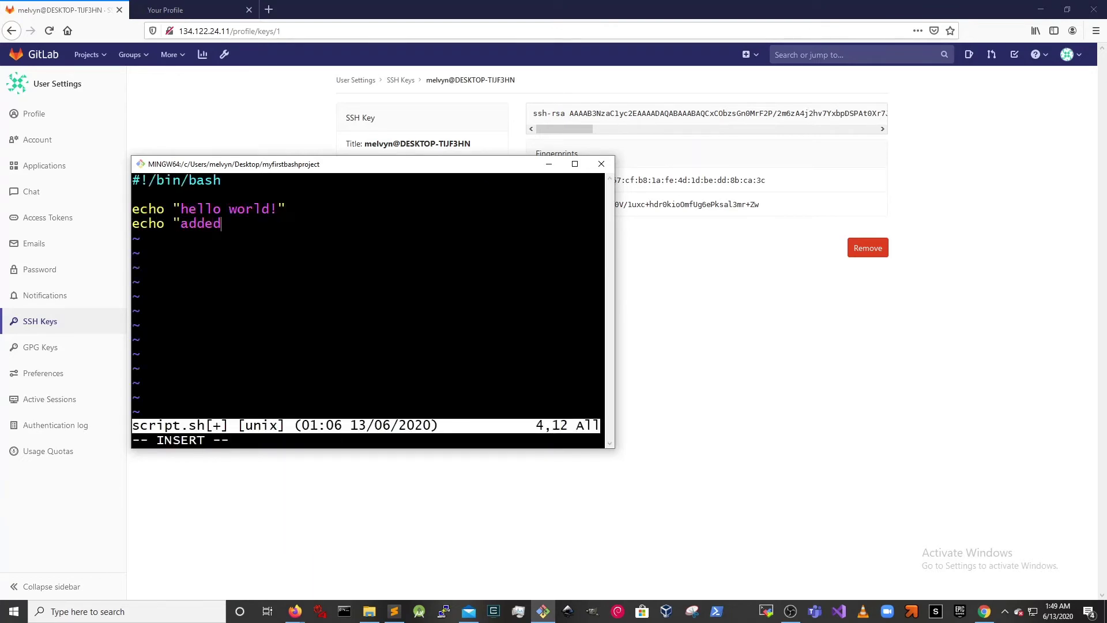
pyautogui.write(' a newline!"')
pyautogui.press('Escape')
pyautogui.write(':wq')
pyautogui.press('Return')
# - Stage script.sh and commit it with the message 'added second commit'
pyautogui.write('git ad')
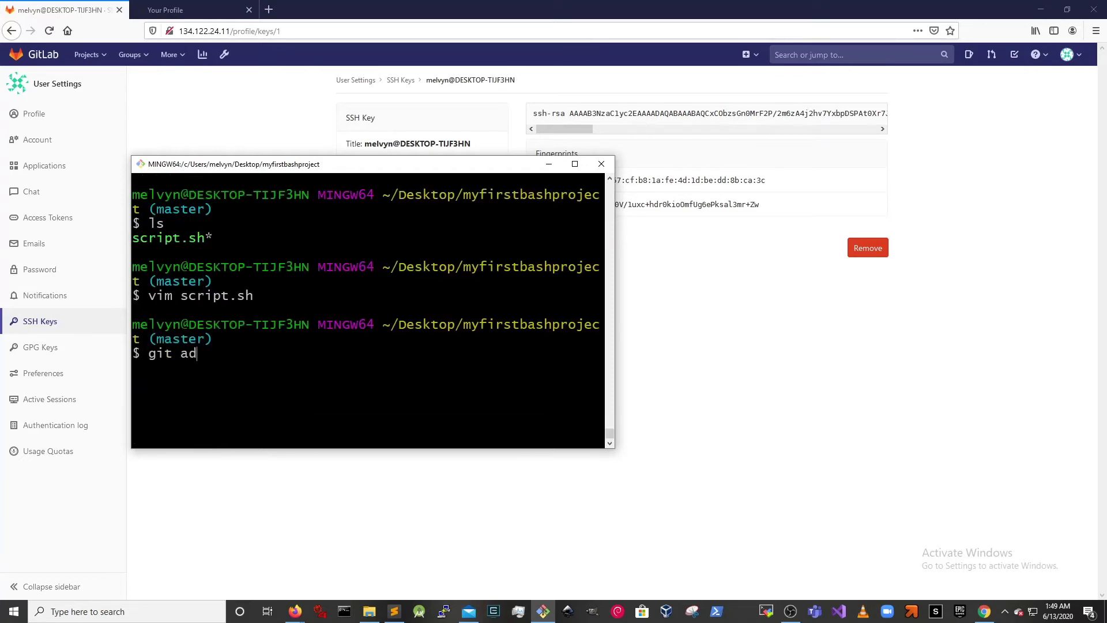
pyautogui.write('d script.sh')
pyautogui.press('Return')
pyautogui.write('git commit -')
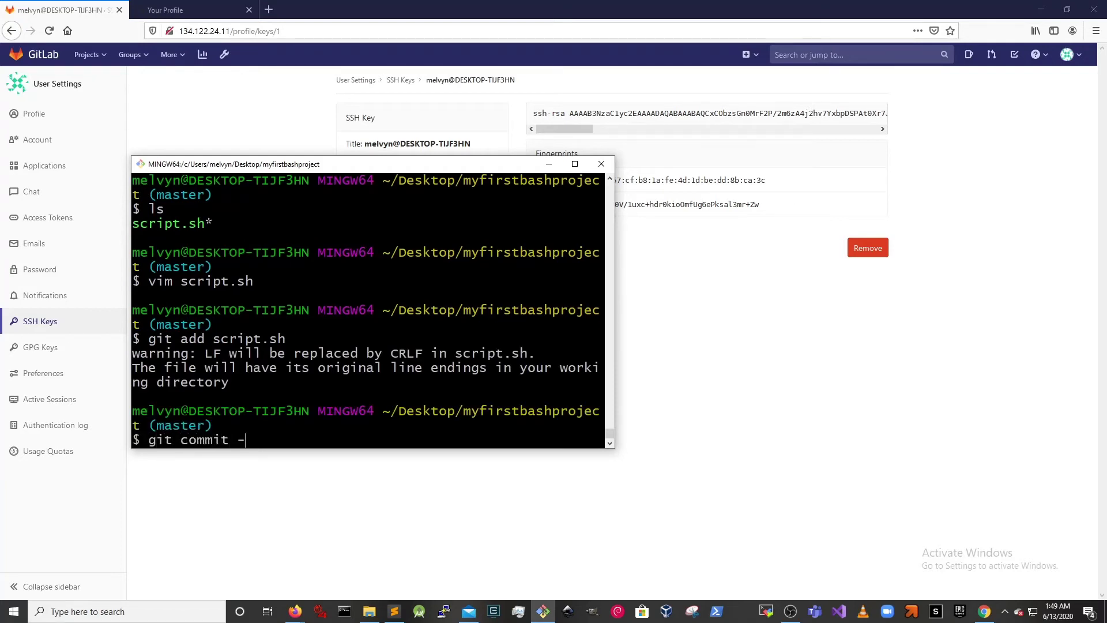
pyautogui.write("m 'added secondn c")
pyautogui.press('BackSpace')
pyautogui.press('BackSpace')
pyautogui.press('BackSpace')
pyautogui.write('commit')
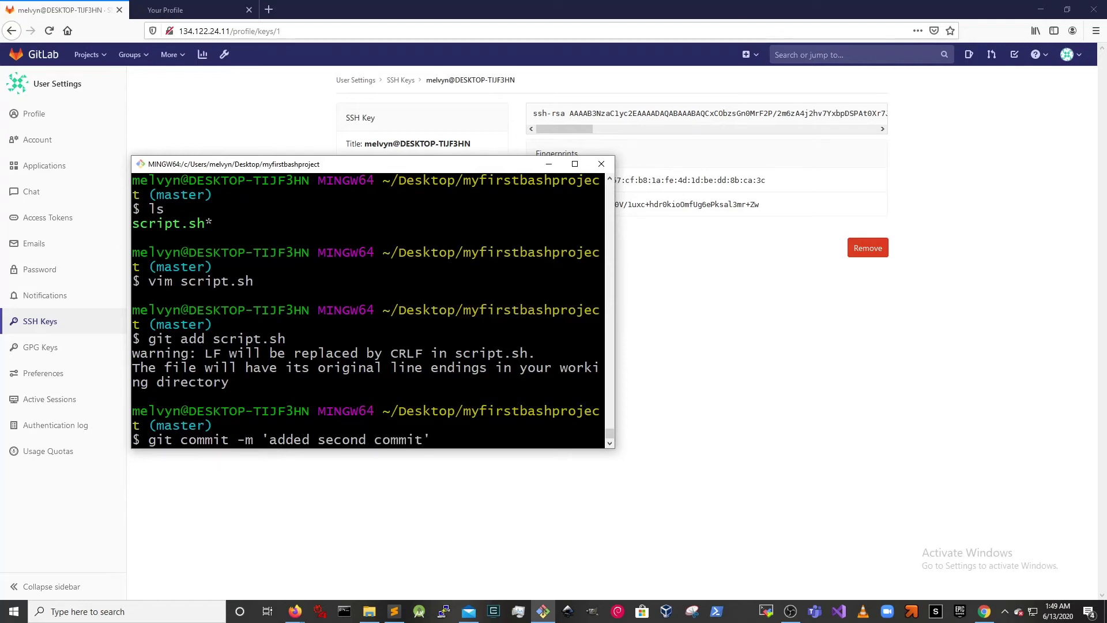
pyautogui.press('Return')
# - Push the new commit to GitLab with git push origin master
pyautogui.write('git push origin master')
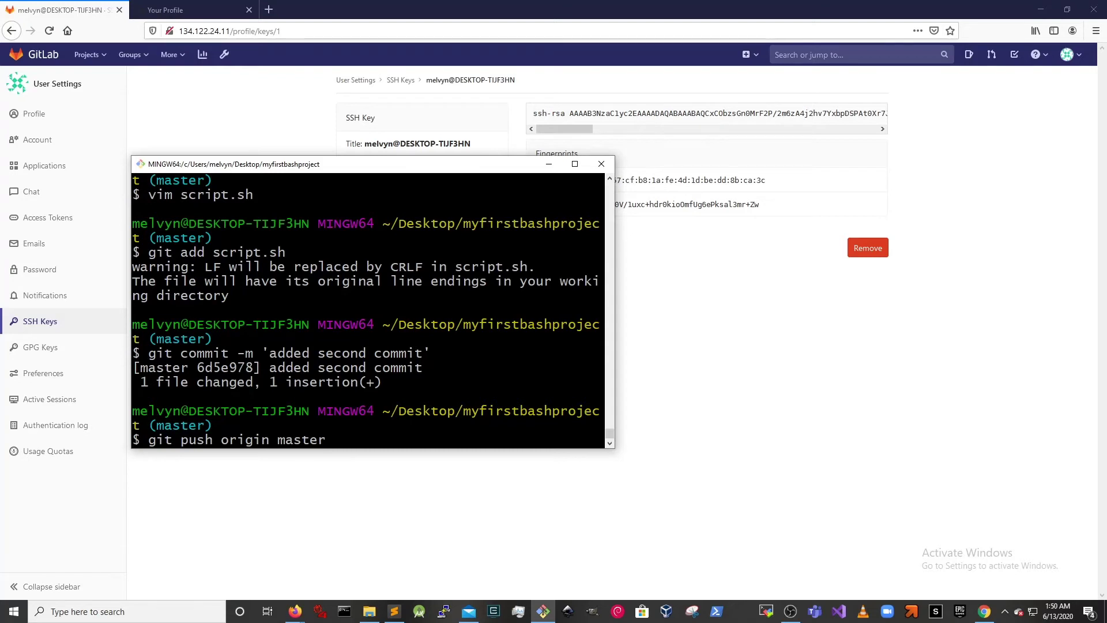
pyautogui.press('Return')
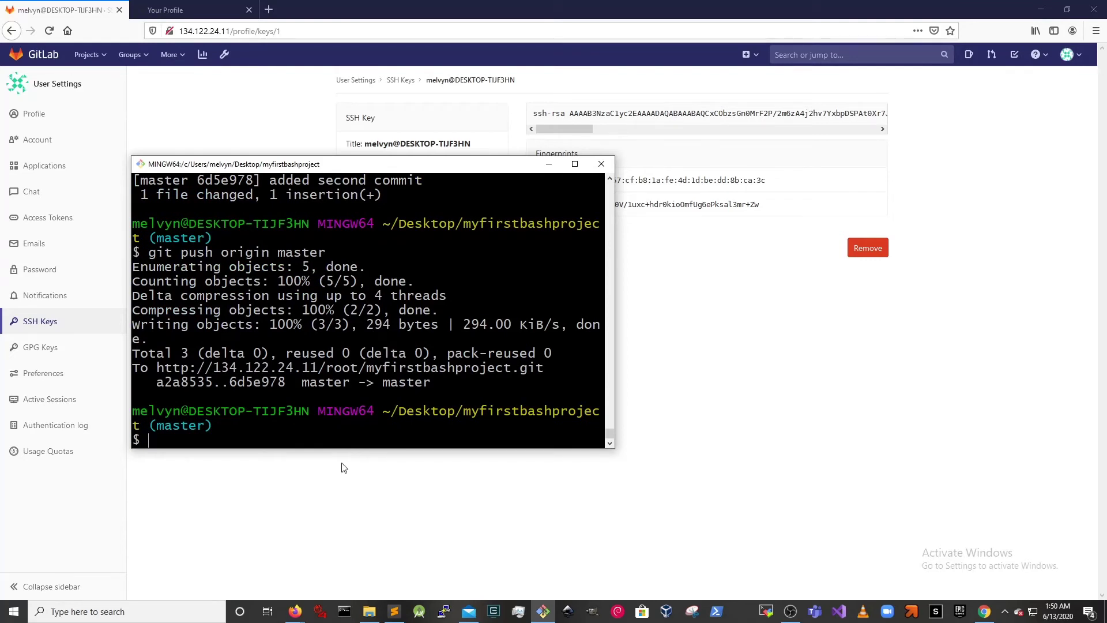
pyautogui.click(692, 400)
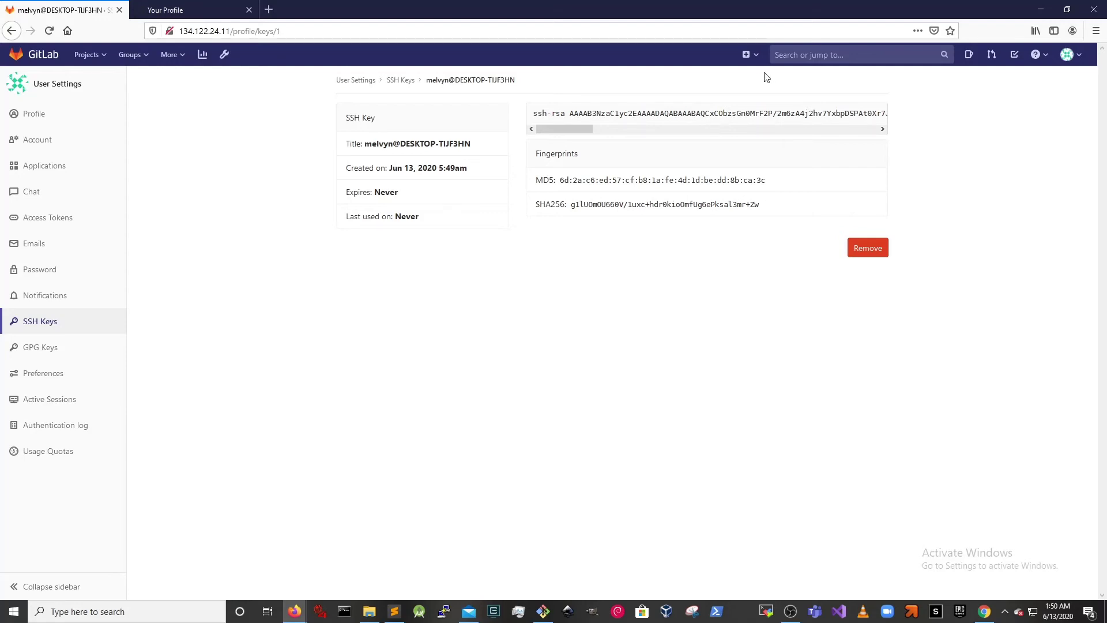
# - Review step 2 of the Sublime Text assignment list, then restore the window from maximised
pyautogui.click(394, 611)
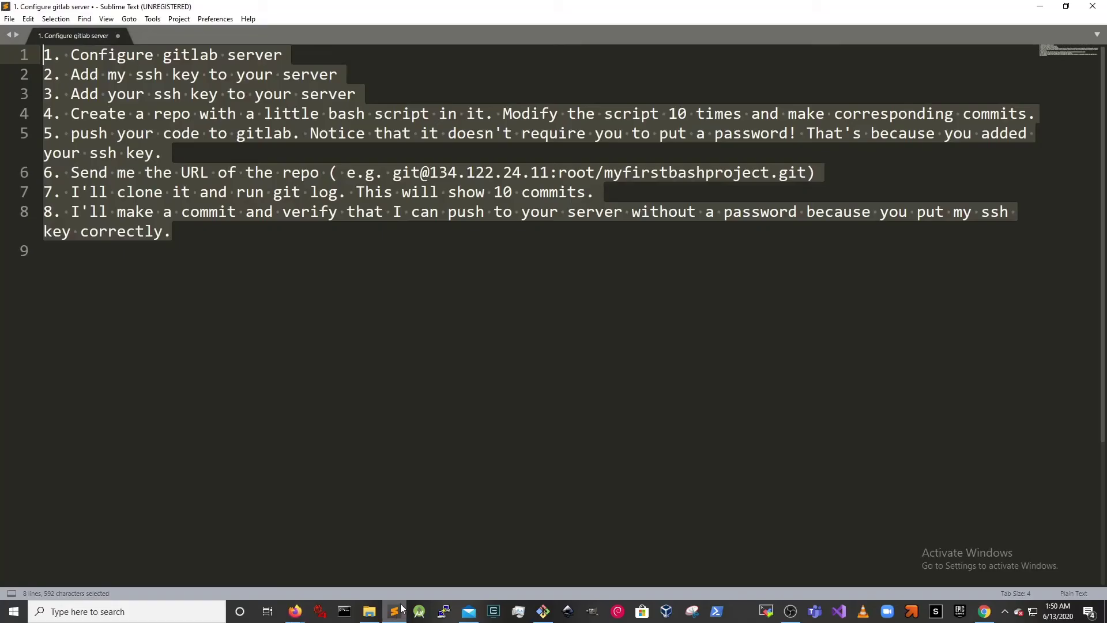
pyautogui.click(410, 412)
pyautogui.moveTo(72, 94); pyautogui.dragTo(98, 75)
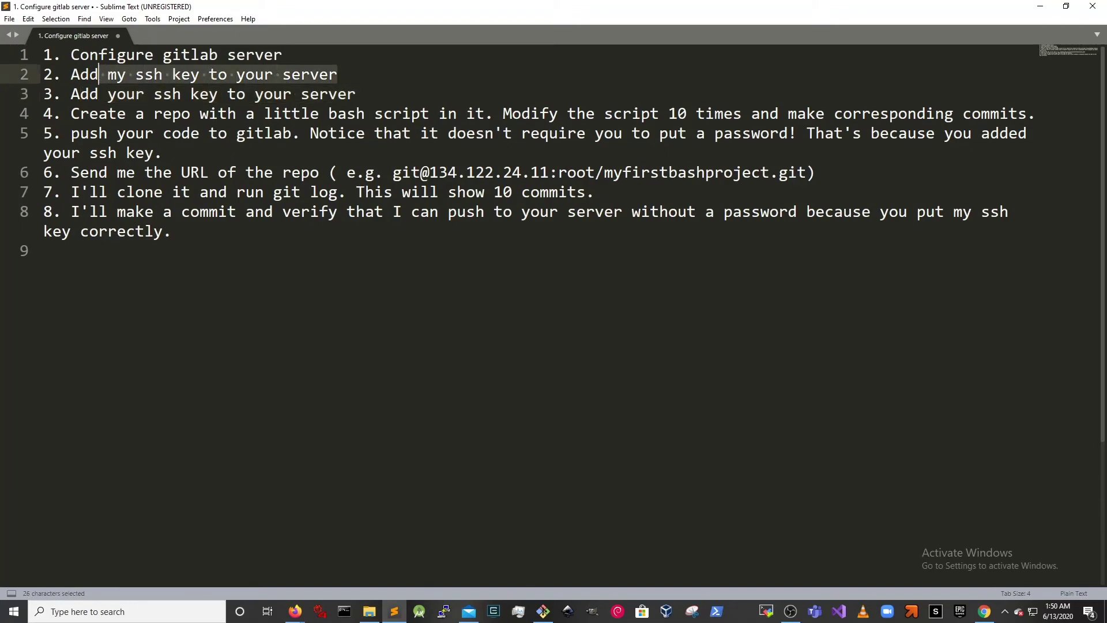
pyautogui.click(404, 404)
pyautogui.moveTo(490, 6); pyautogui.dragTo(553, 144)
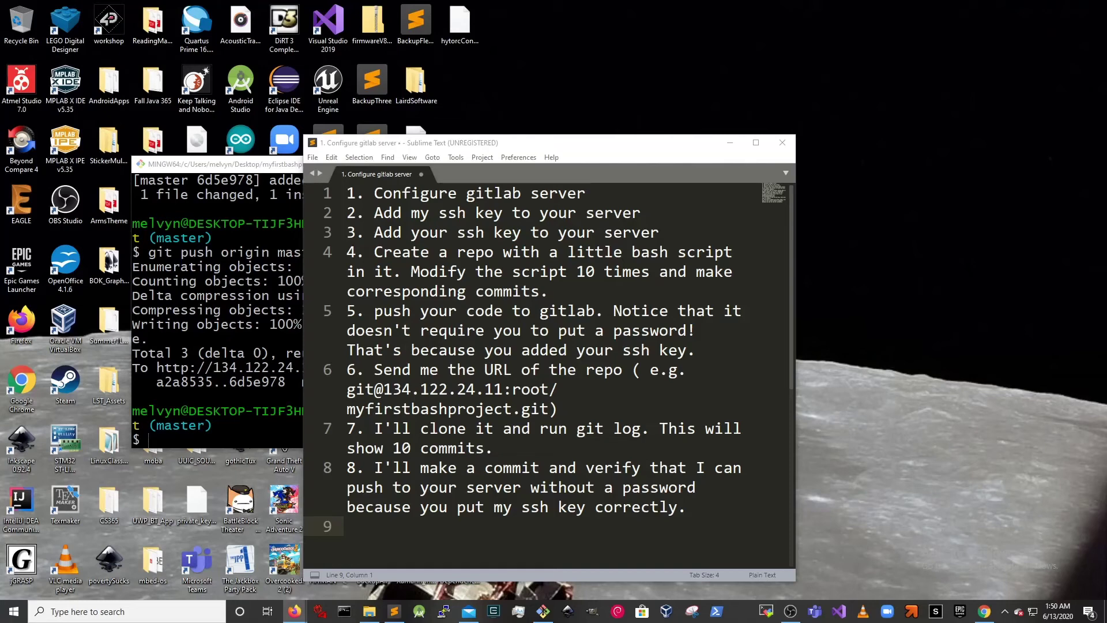
# - Open the class repo's id_rsa.pub as raw text and copy the professor's public key
pyautogui.hotkey('alt', 'Tab')
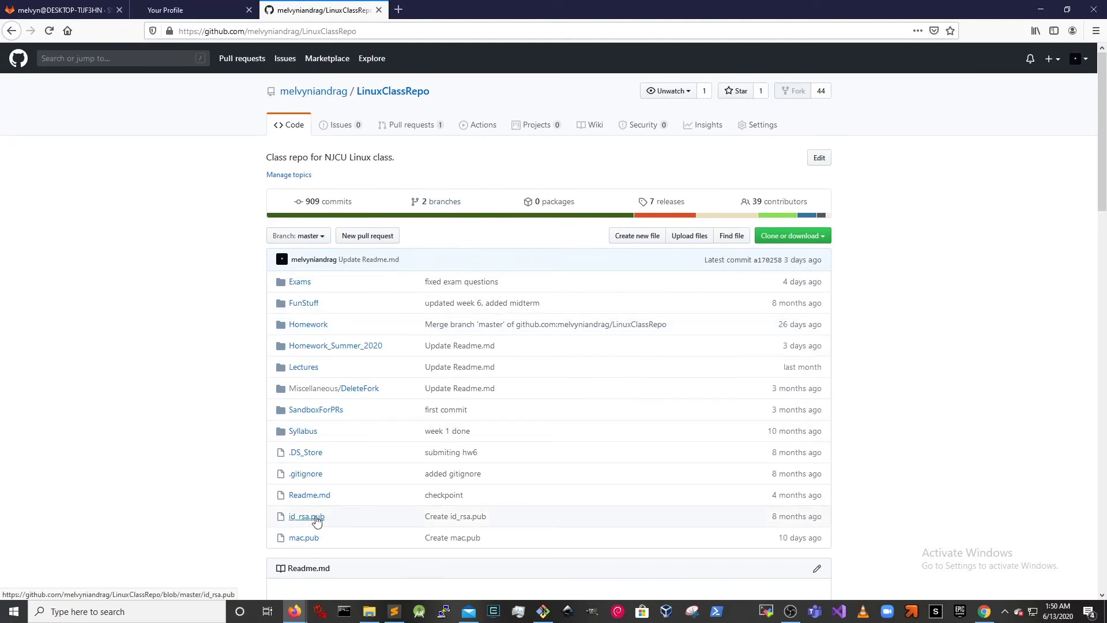
pyautogui.click(315, 518)
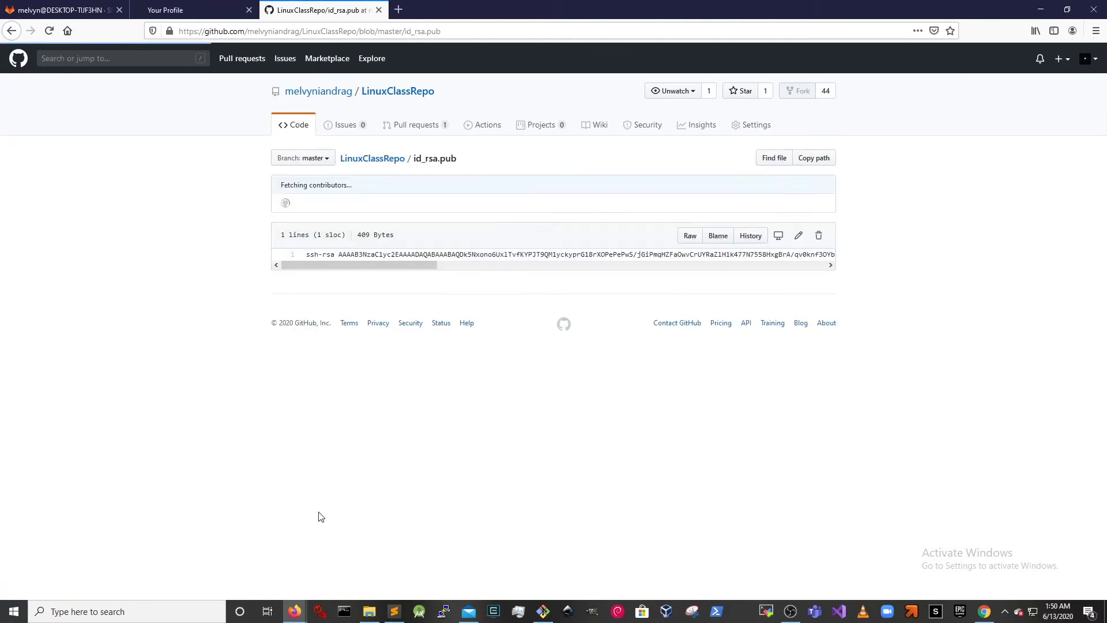
pyautogui.doubleClick(470, 258)
pyautogui.click(690, 240)
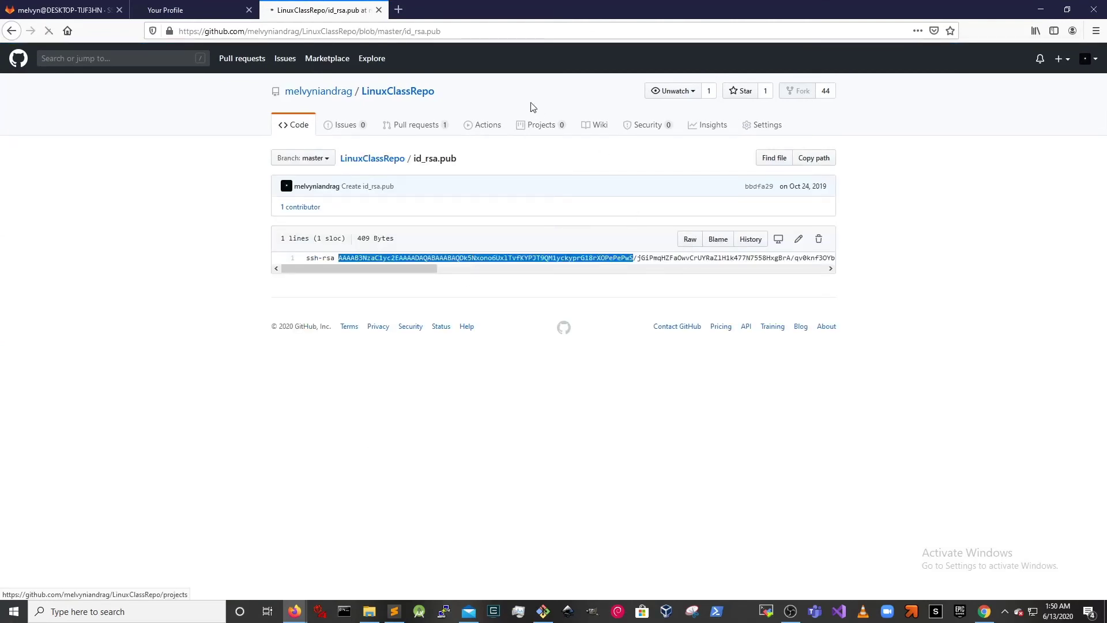
pyautogui.moveTo(283, 69); pyautogui.dragTo(15, 43)
pyautogui.rightClick(246, 53)
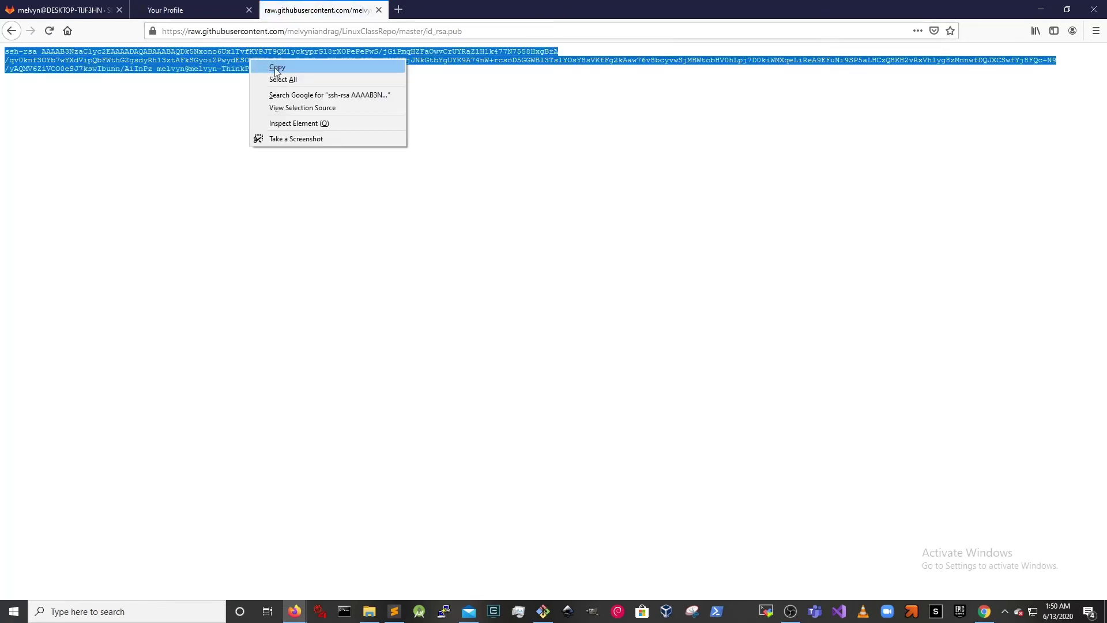
pyautogui.click(277, 67)
# - Paste the key into GitLab's SSH Keys form, title it 'professors key', and add it
pyautogui.click(76, 7)
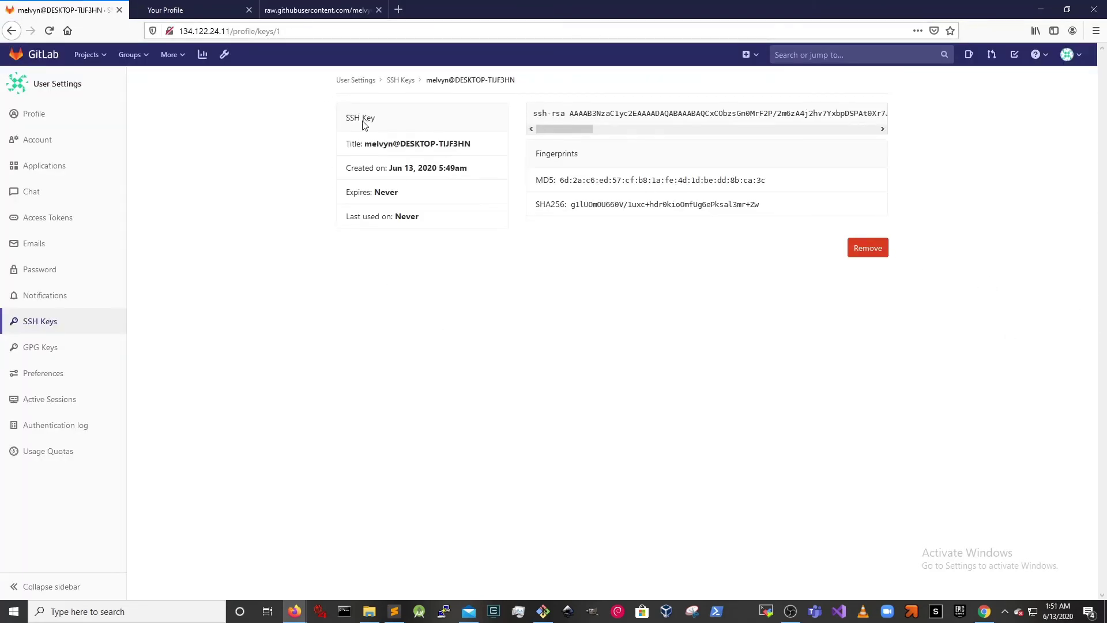
pyautogui.click(79, 322)
pyautogui.click(633, 241)
pyautogui.rightClick(632, 241)
pyautogui.click(716, 288)
pyautogui.tripleClick(646, 341)
pyautogui.write('professors ')
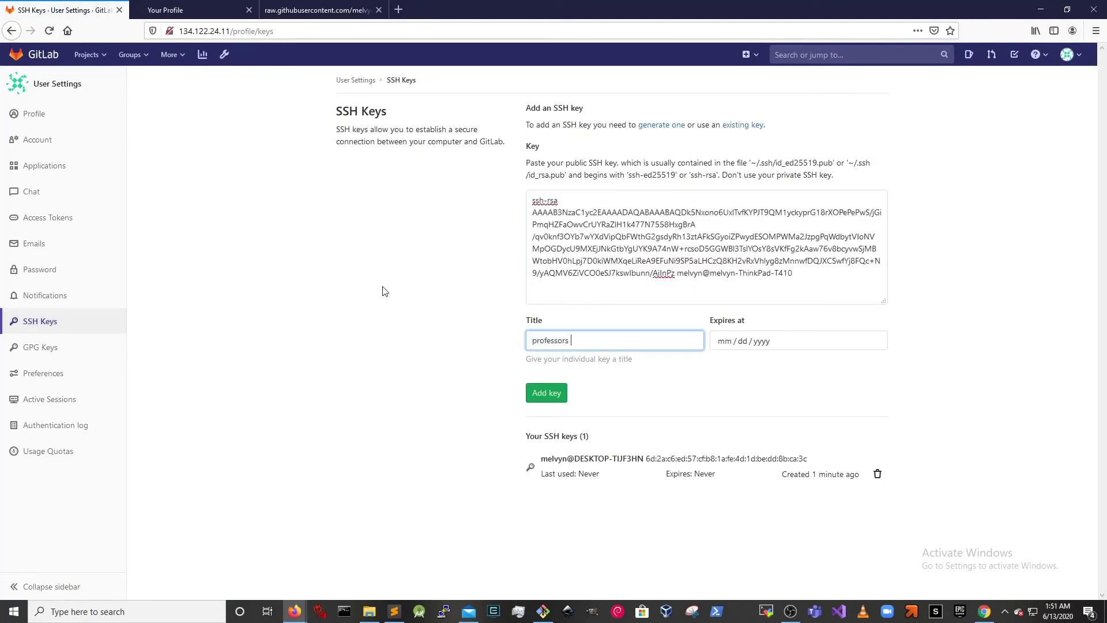
pyautogui.write('key')
pyautogui.click(544, 398)
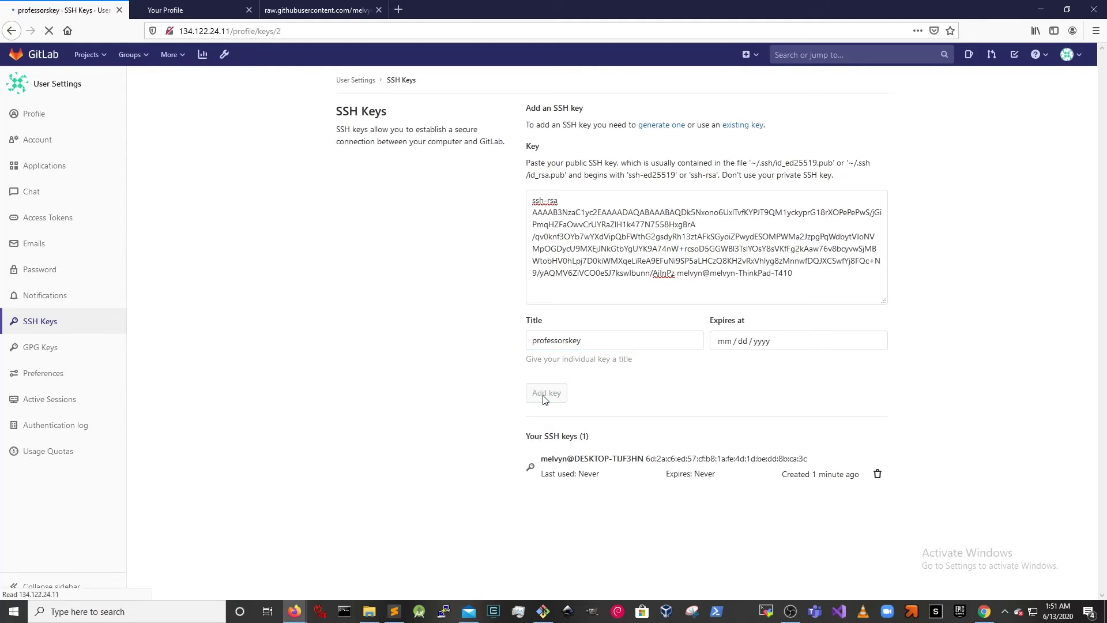
pyautogui.click(76, 329)
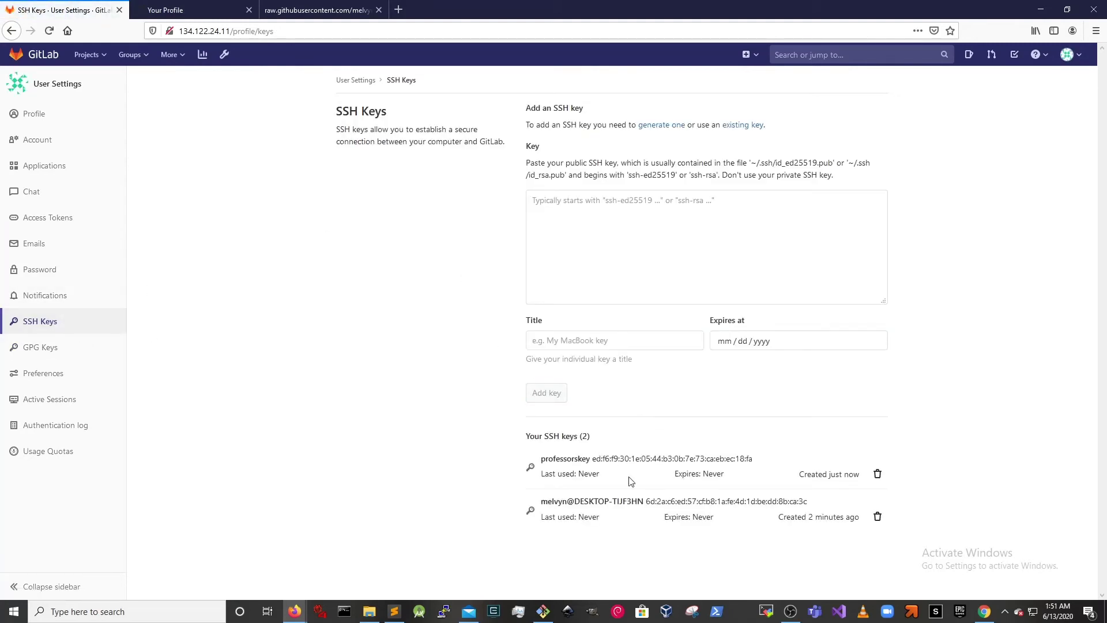
pyautogui.click(545, 615)
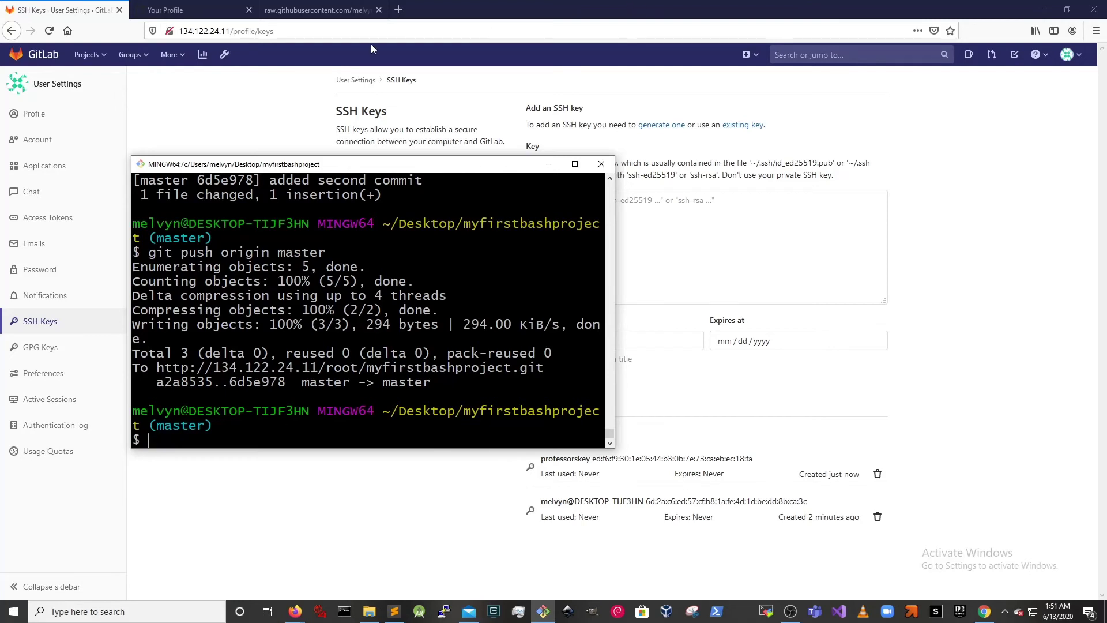
# - Close the raw key tab, open GitHub account Settings, then close the browser window
pyautogui.click(379, 10)
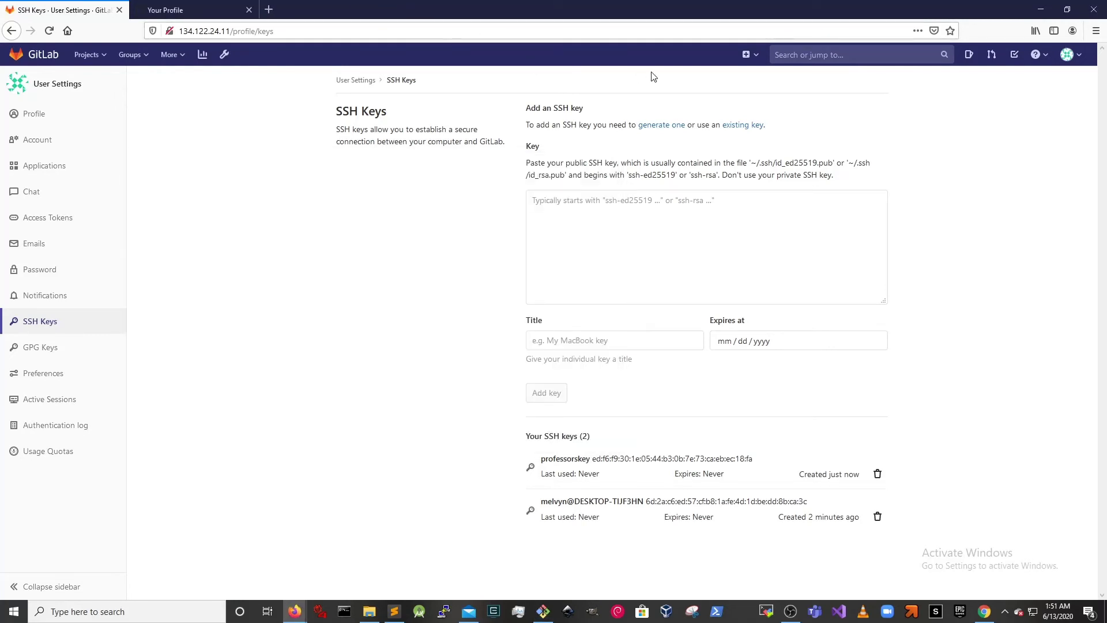
pyautogui.click(163, 9)
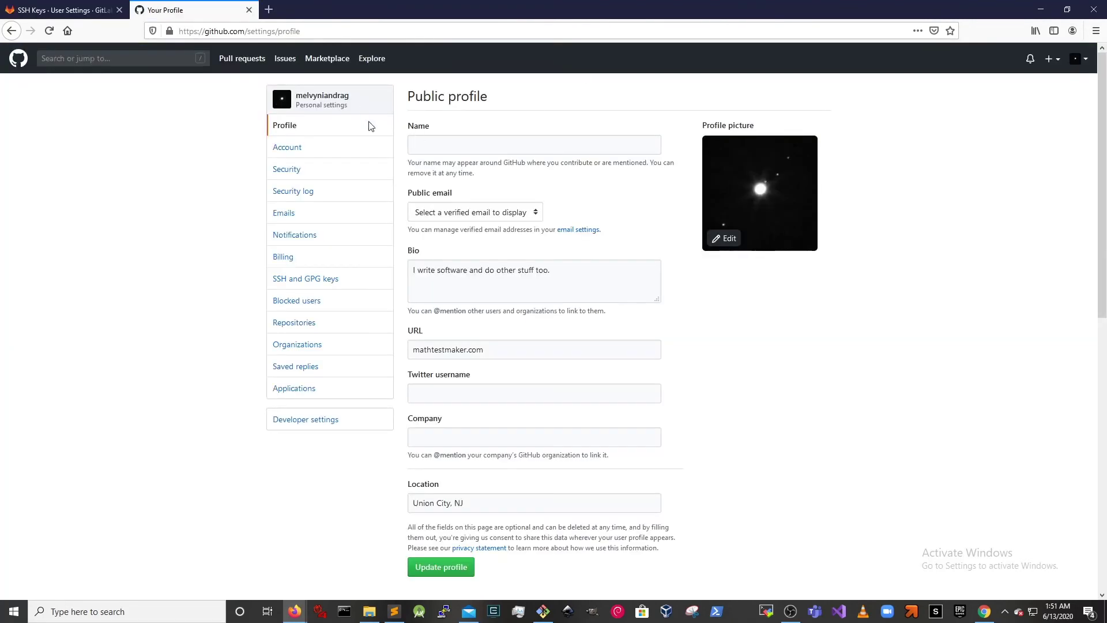
pyautogui.click(1076, 59)
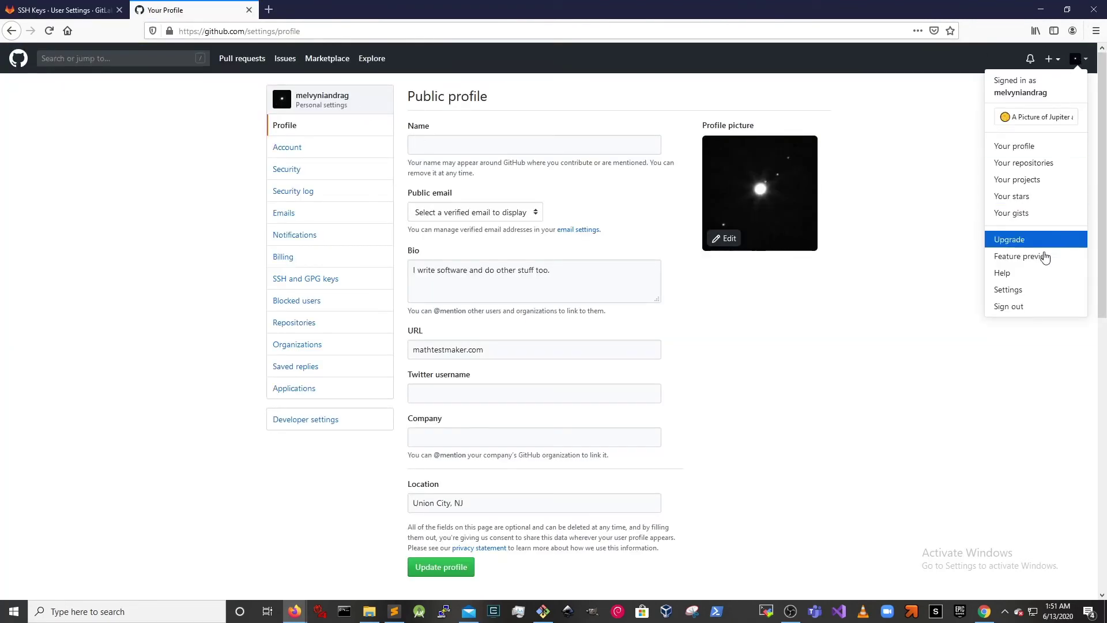
pyautogui.click(1038, 287)
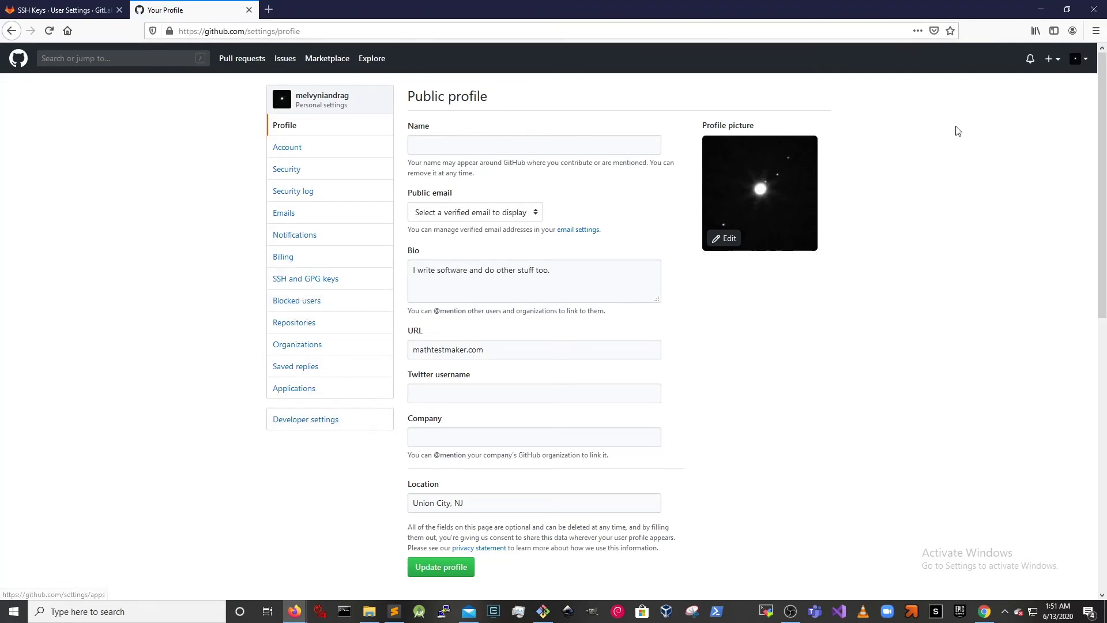
pyautogui.click(1095, 10)
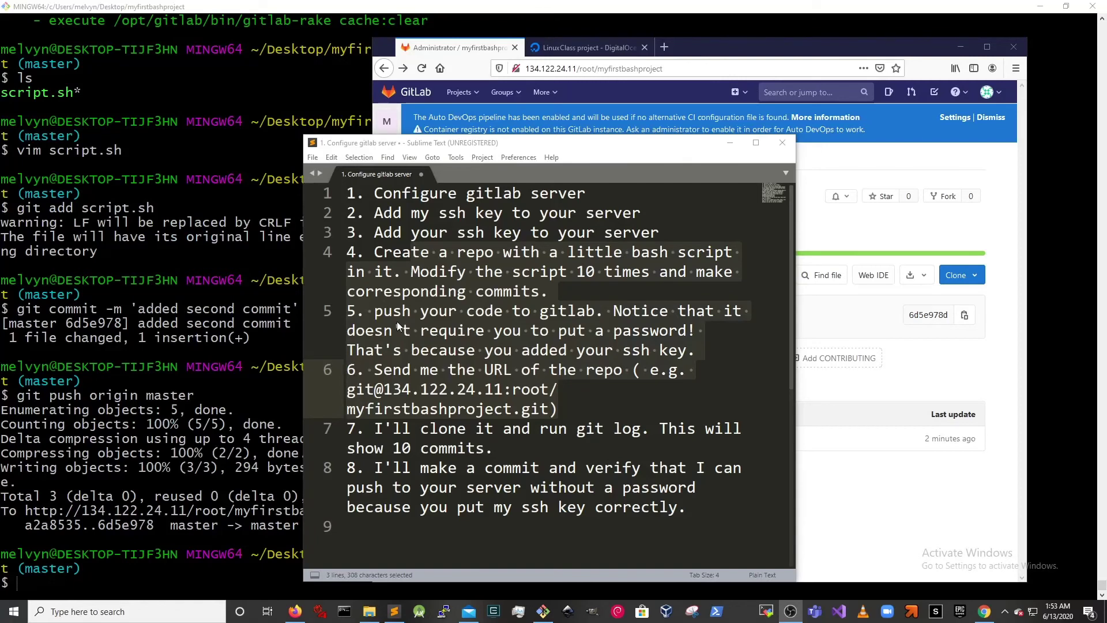
# - Highlight step 4 about modifying the script and committing, then show the GitLab project page
pyautogui.click(549, 272)
pyautogui.moveTo(412, 273); pyautogui.dragTo(551, 293)
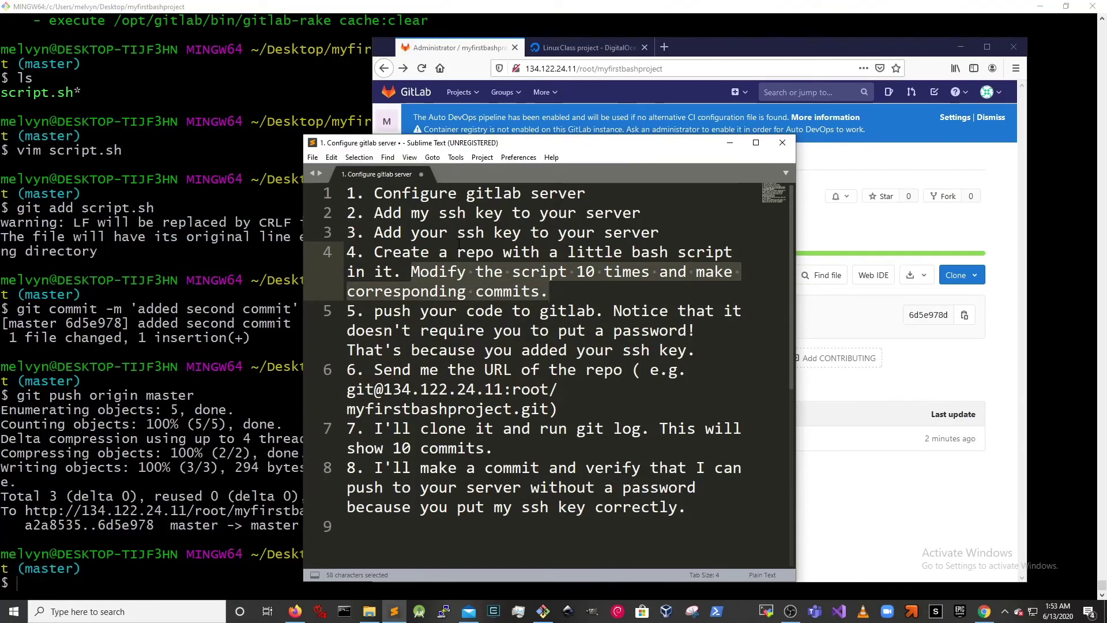
pyautogui.keyDown('shift'); pyautogui.click(403, 254); pyautogui.keyUp('shift')
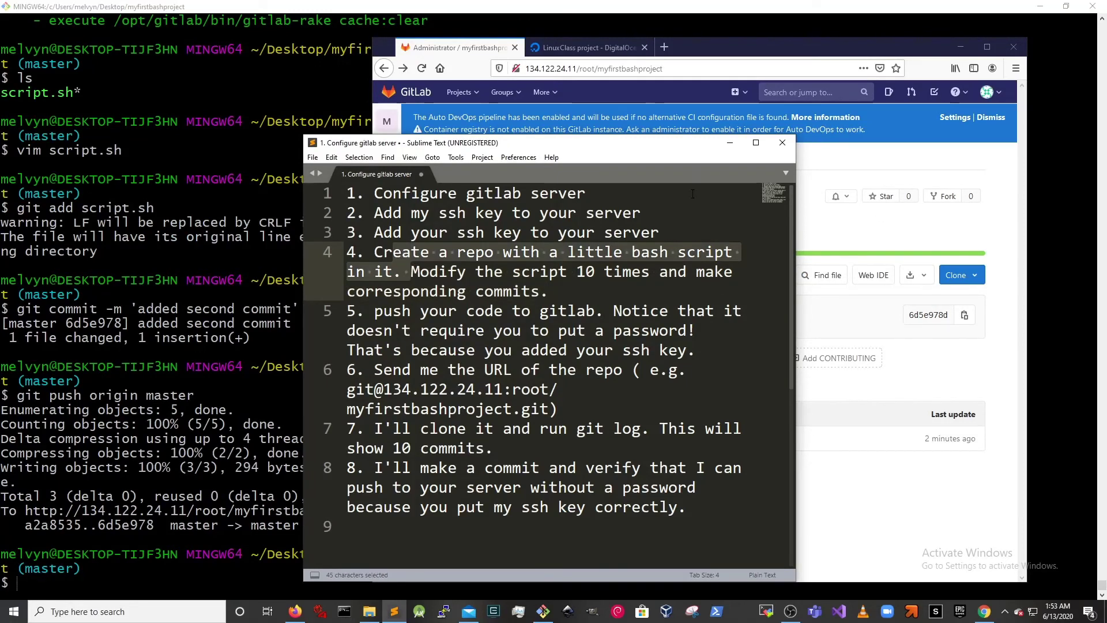
pyautogui.click(907, 230)
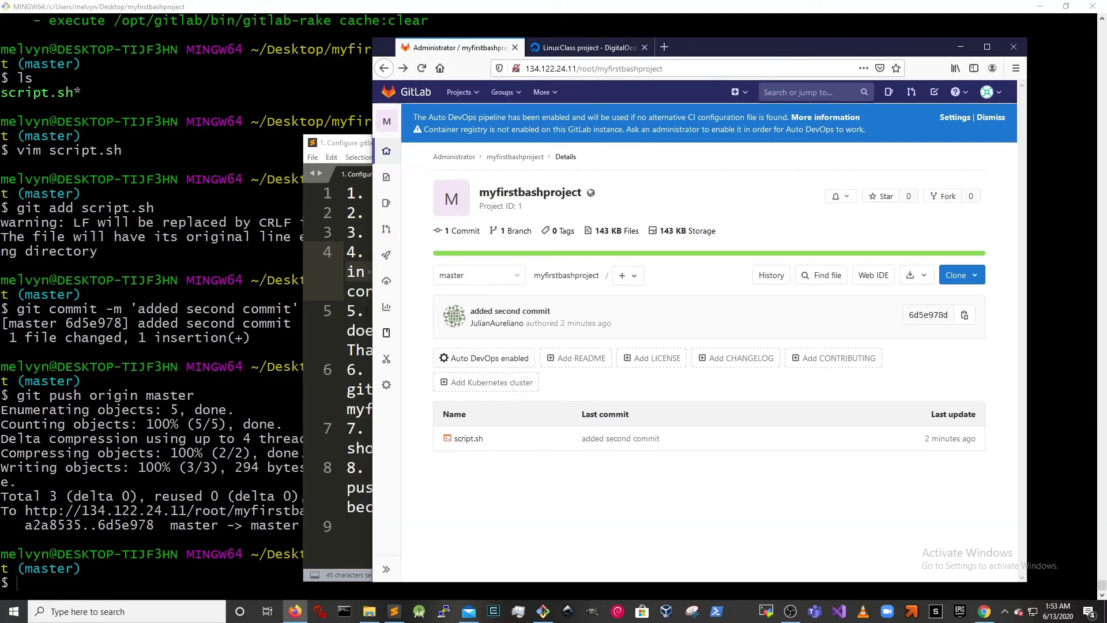
# - Check the push output, then confirm GitLab's Commits page lists 'added second commit' and 'first commit'
pyautogui.hotkey('alt', 'Tab')
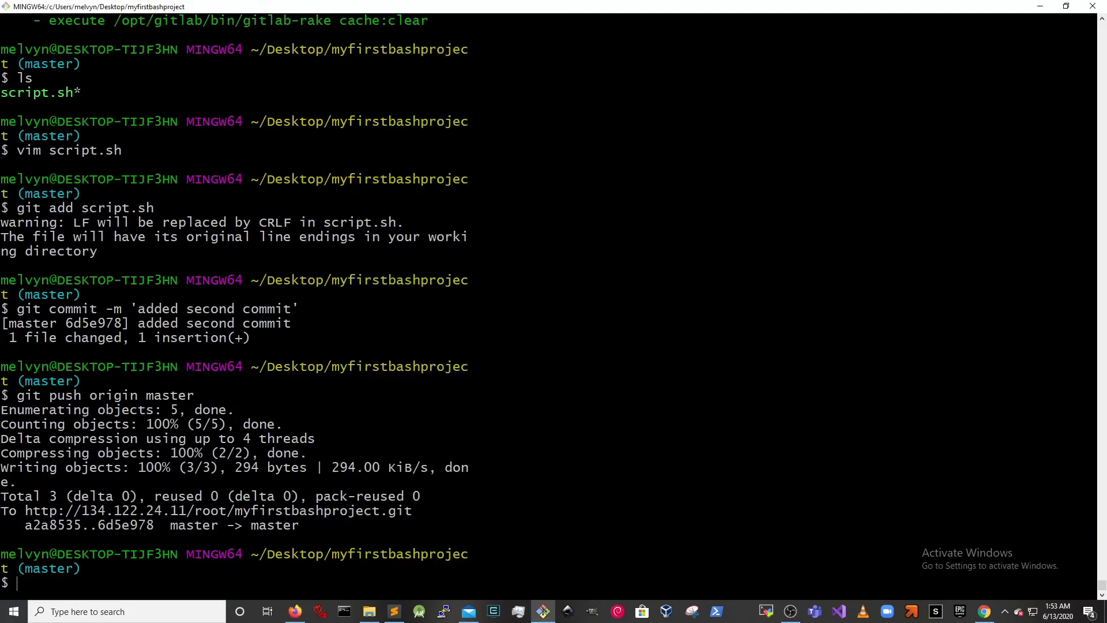
pyautogui.moveTo(118, 397); pyautogui.dragTo(424, 522)
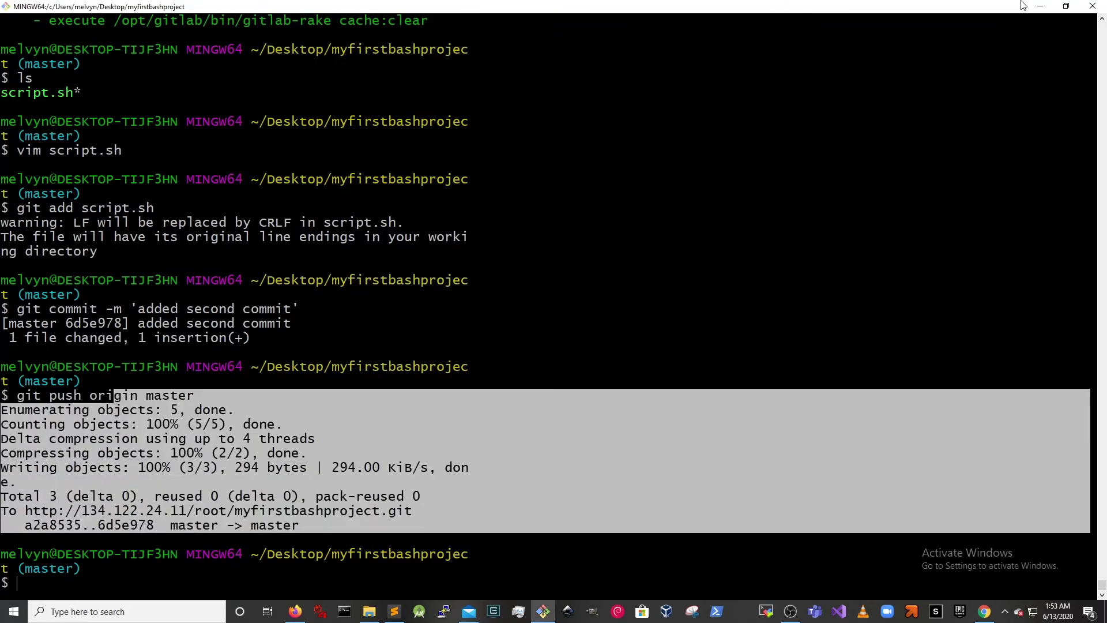
pyautogui.click(1069, 6)
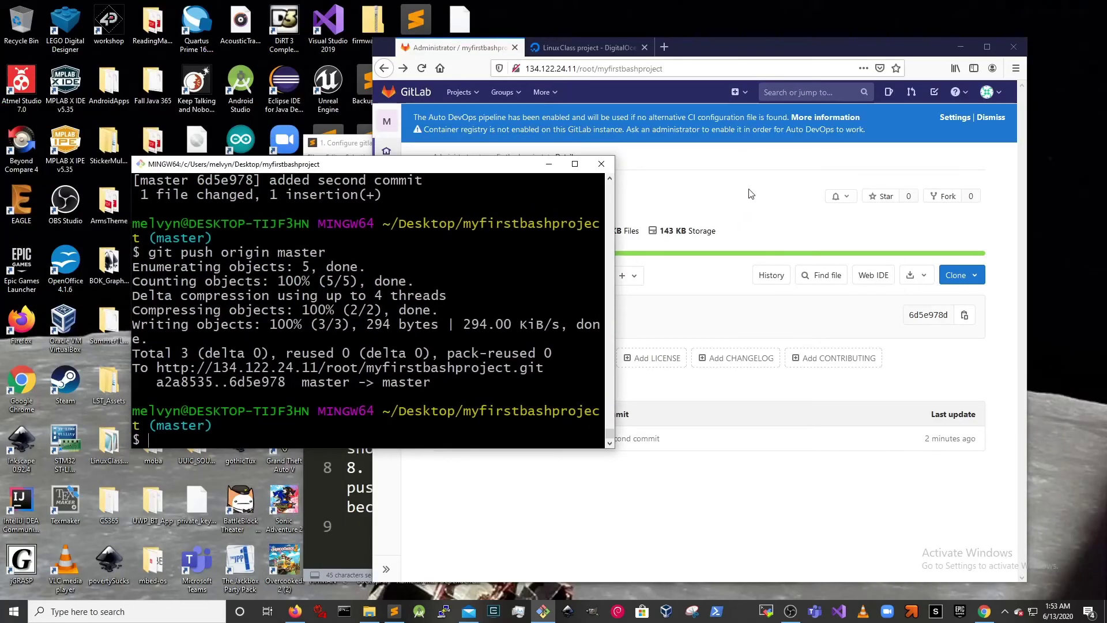
pyautogui.click(751, 194)
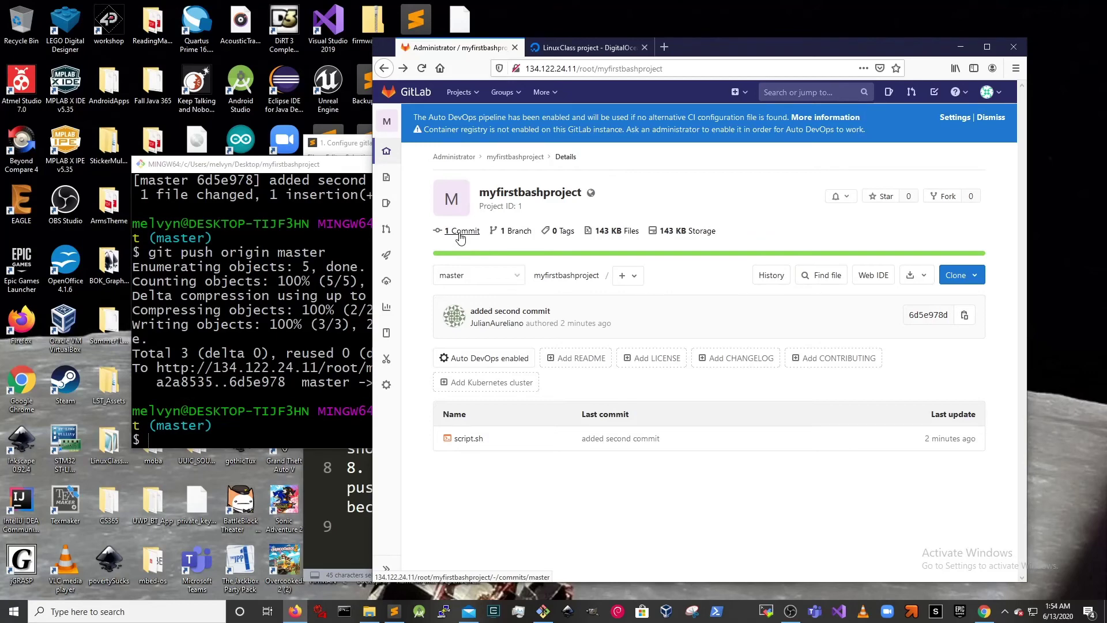
pyautogui.click(460, 231)
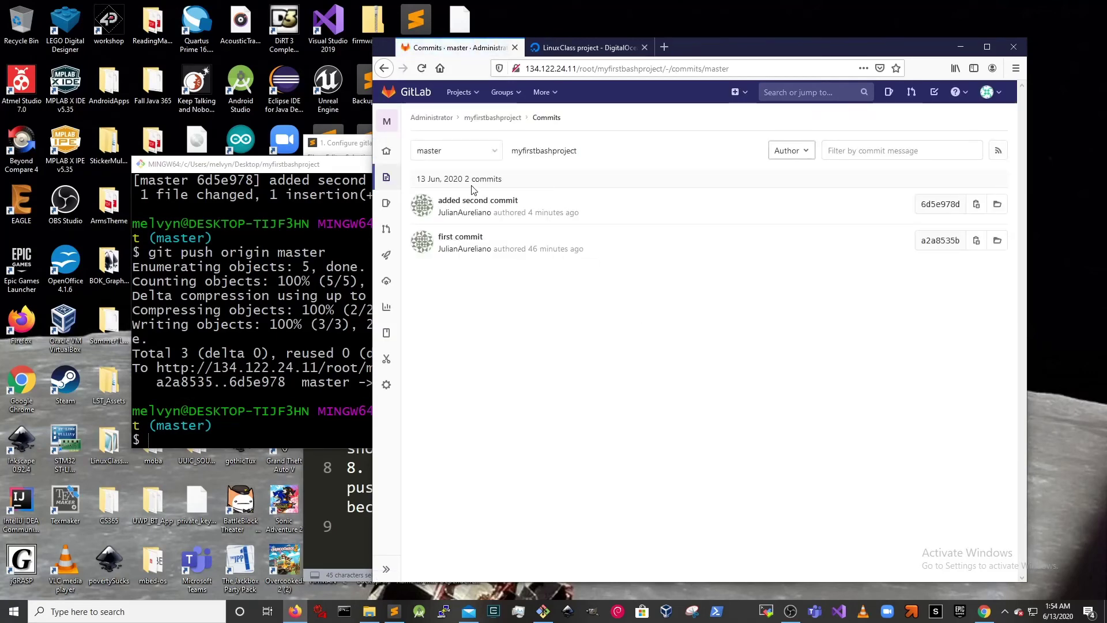
pyautogui.moveTo(464, 179); pyautogui.dragTo(587, 247)
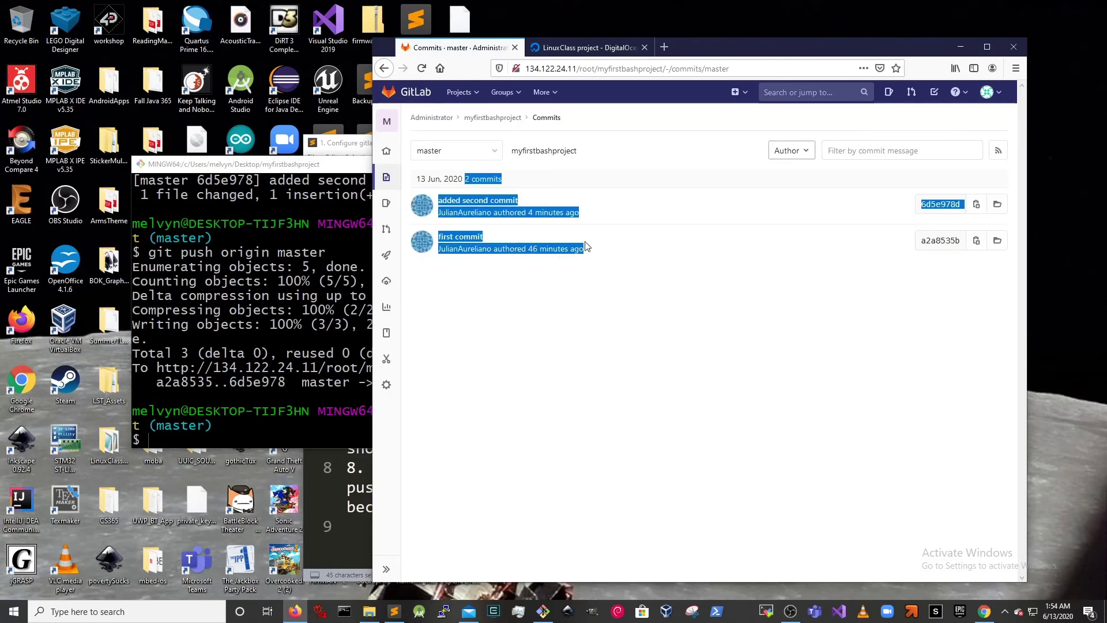
pyautogui.click(339, 477)
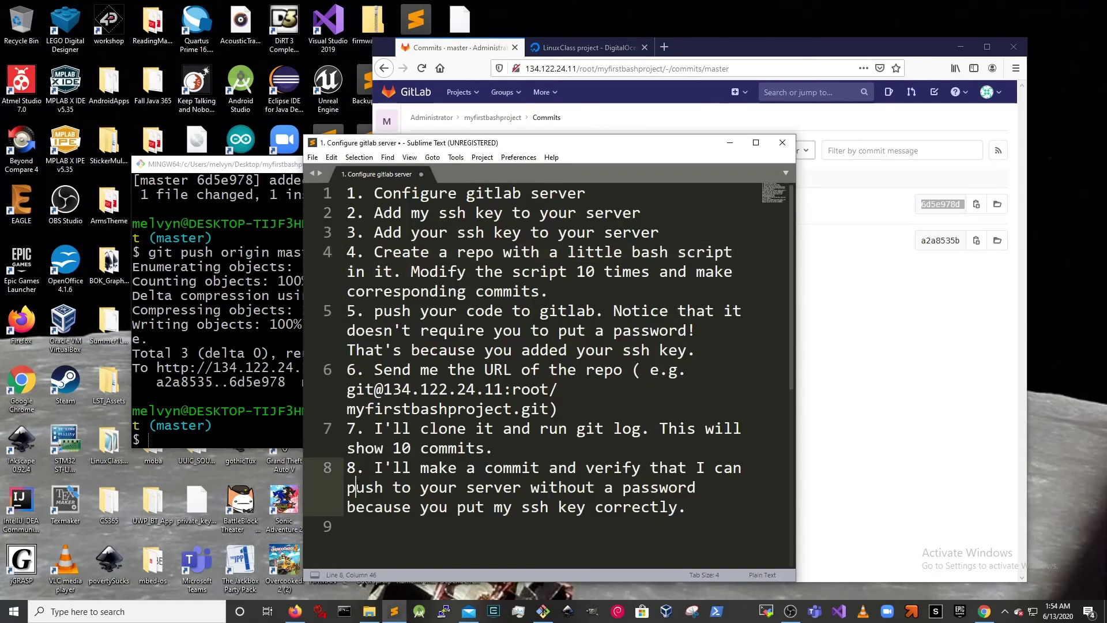
# - Highlight the example repo URL on checklist line 6, then reposition the Git Bash window
pyautogui.moveTo(347, 409); pyautogui.dragTo(447, 409)
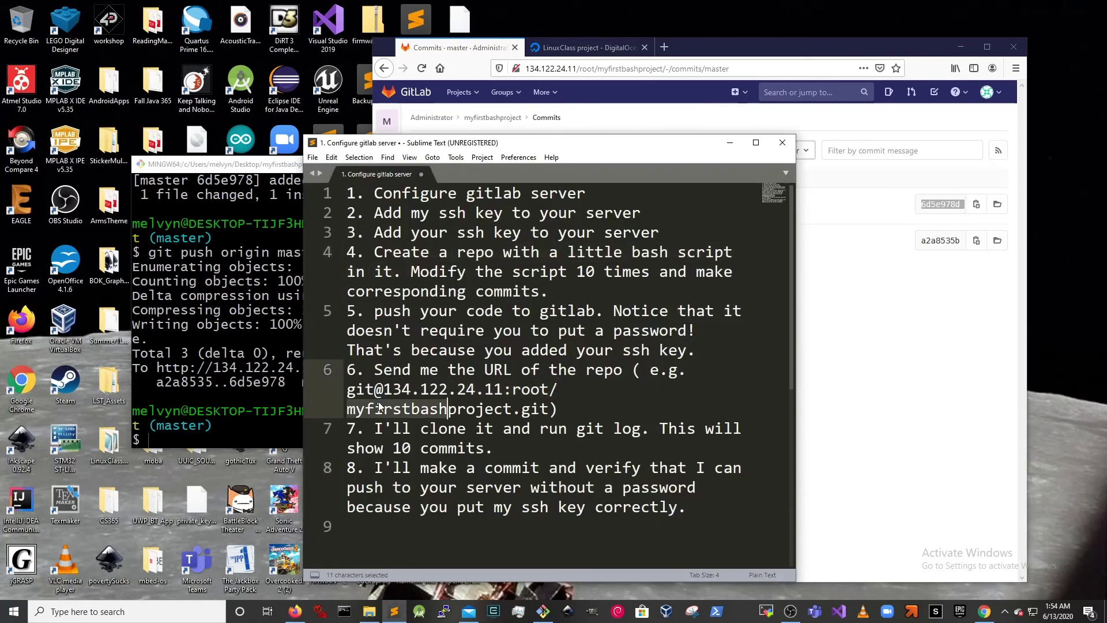
pyautogui.moveTo(347, 390); pyautogui.dragTo(549, 408)
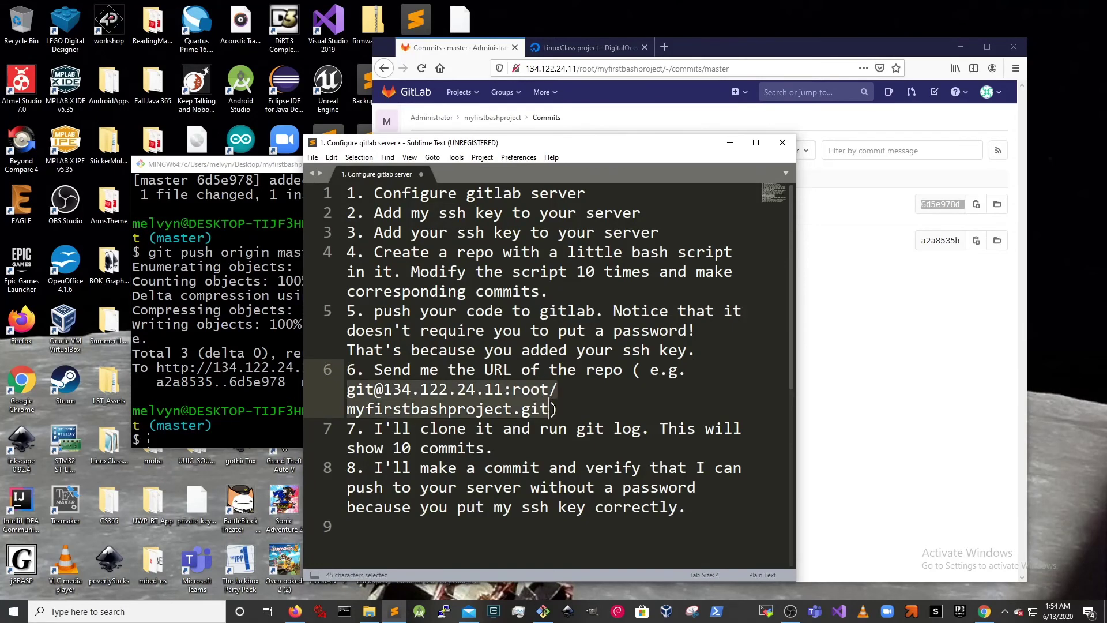
pyautogui.click(756, 142)
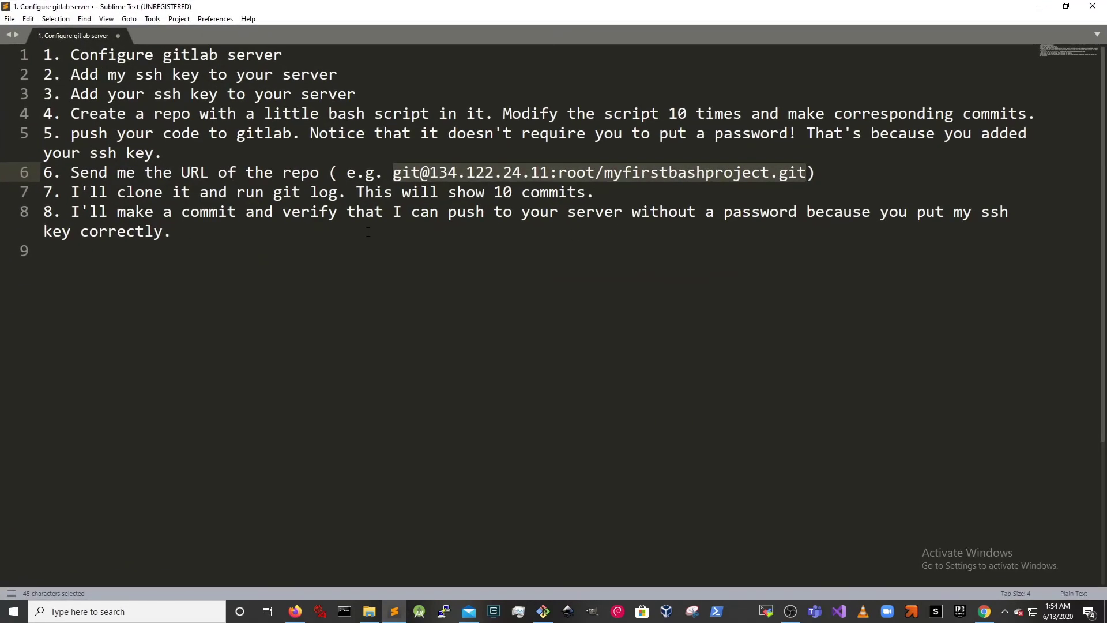
pyautogui.hotkey('ctrl', 'End')
pyautogui.moveTo(393, 172); pyautogui.dragTo(806, 173)
pyautogui.click(543, 612)
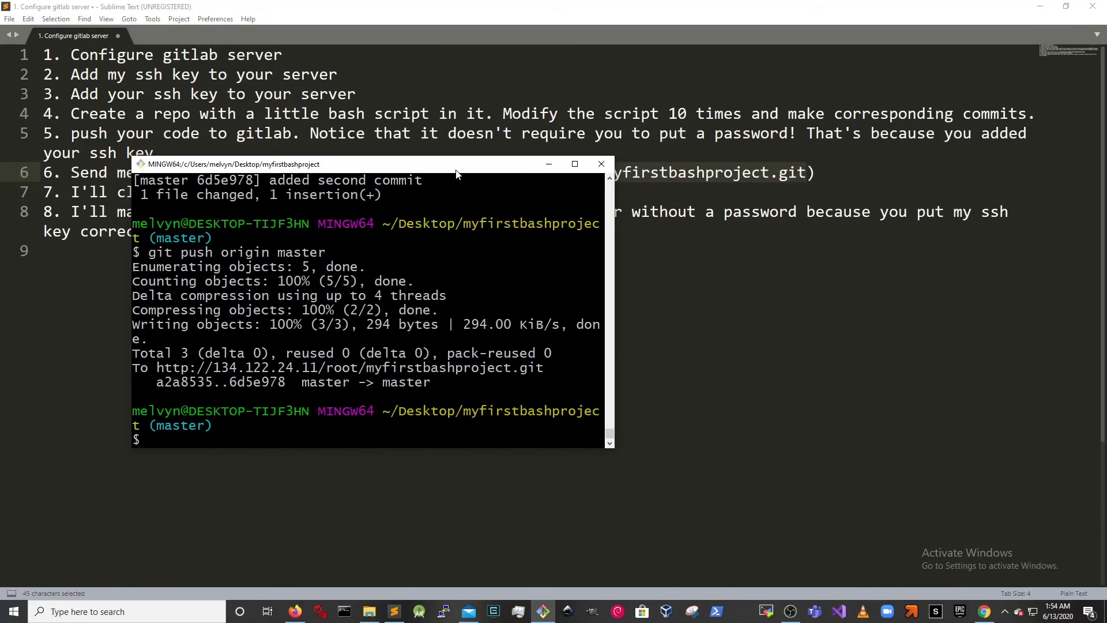
pyautogui.moveTo(456, 164); pyautogui.dragTo(479, 239)
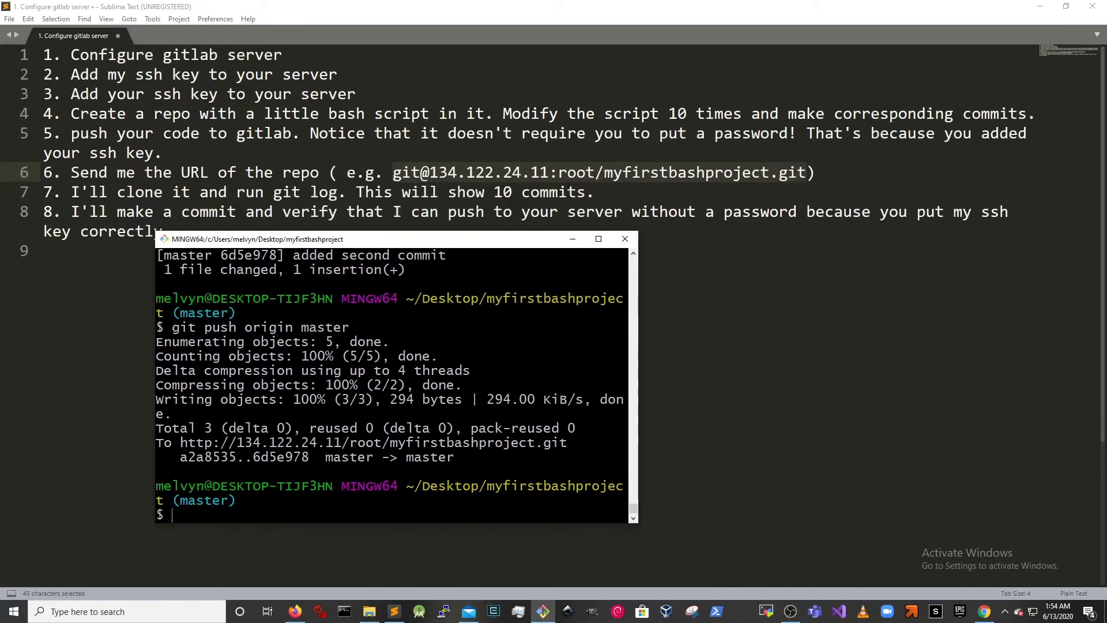
# - SSH into the second machine at 192.168.1.228, retrying after the first attempt stalled
pyautogui.hotkey('ctrl', 'l')
pyautogui.write('ssh roo')
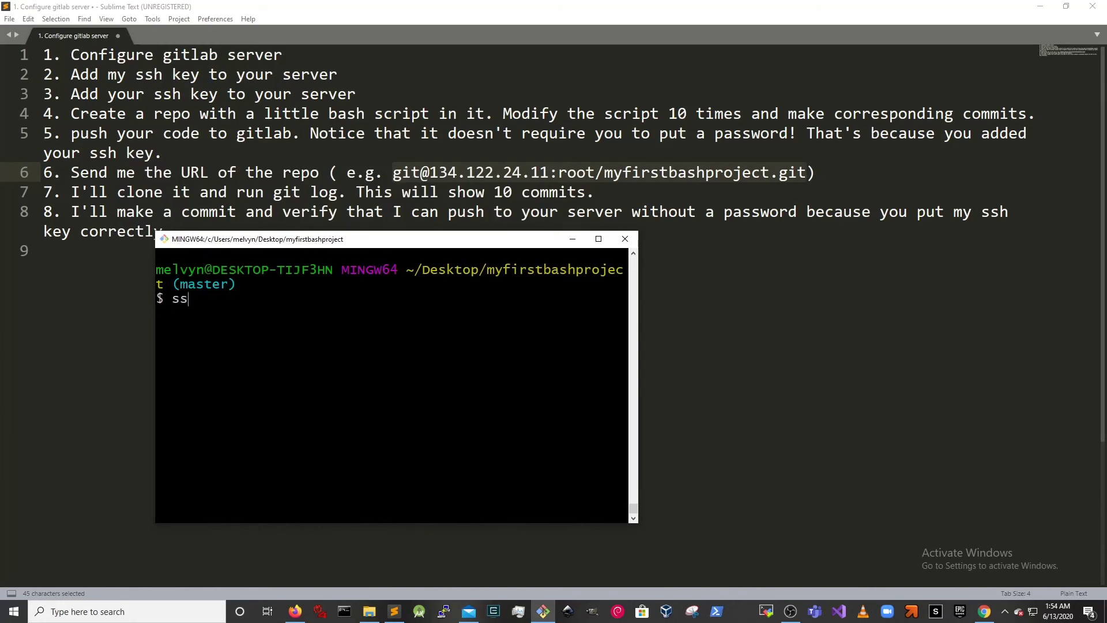
pyautogui.press('BackSpace')
pyautogui.press('BackSpace')
pyautogui.press('BackSpace')
pyautogui.write('melvyn@')
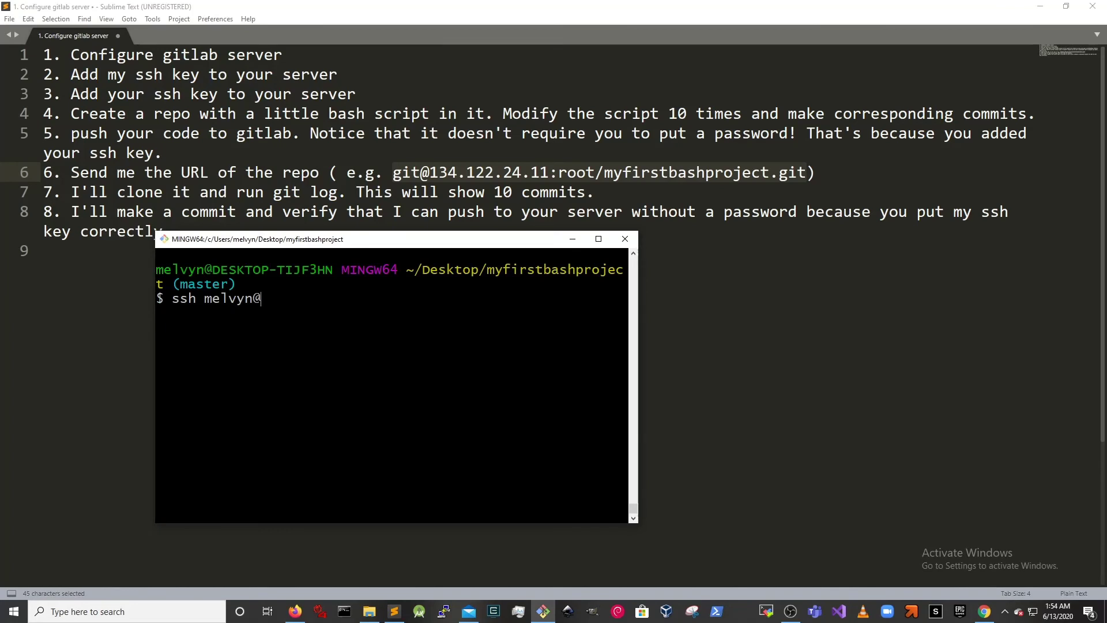
pyautogui.write('192.168.1.228')
pyautogui.hotkey('ctrl', 'c')
pyautogui.press('Up')
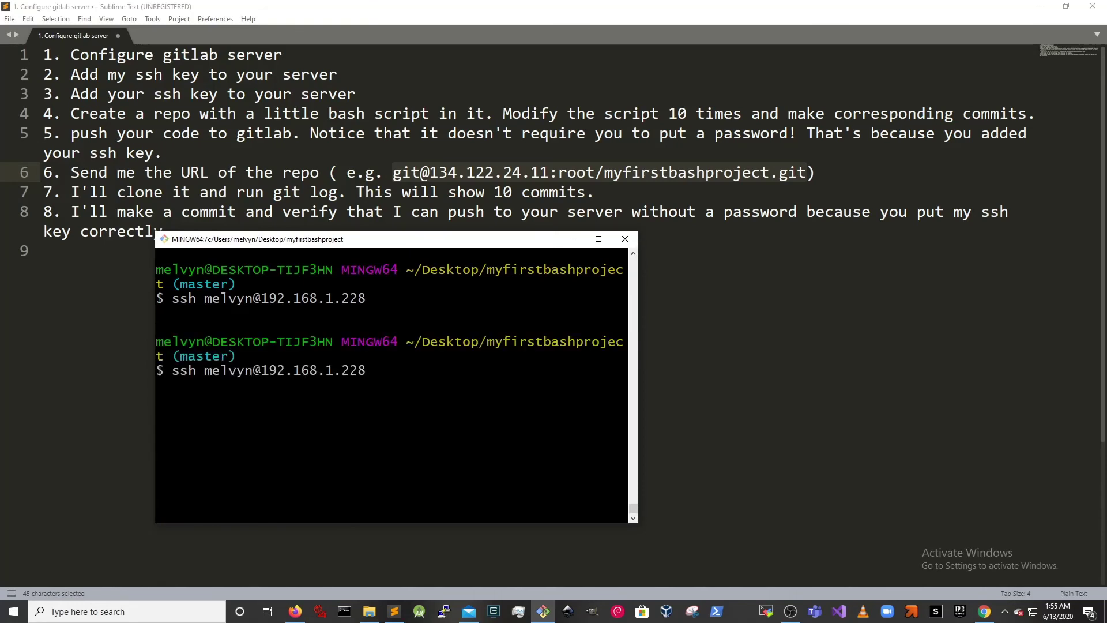
pyautogui.press('Return')
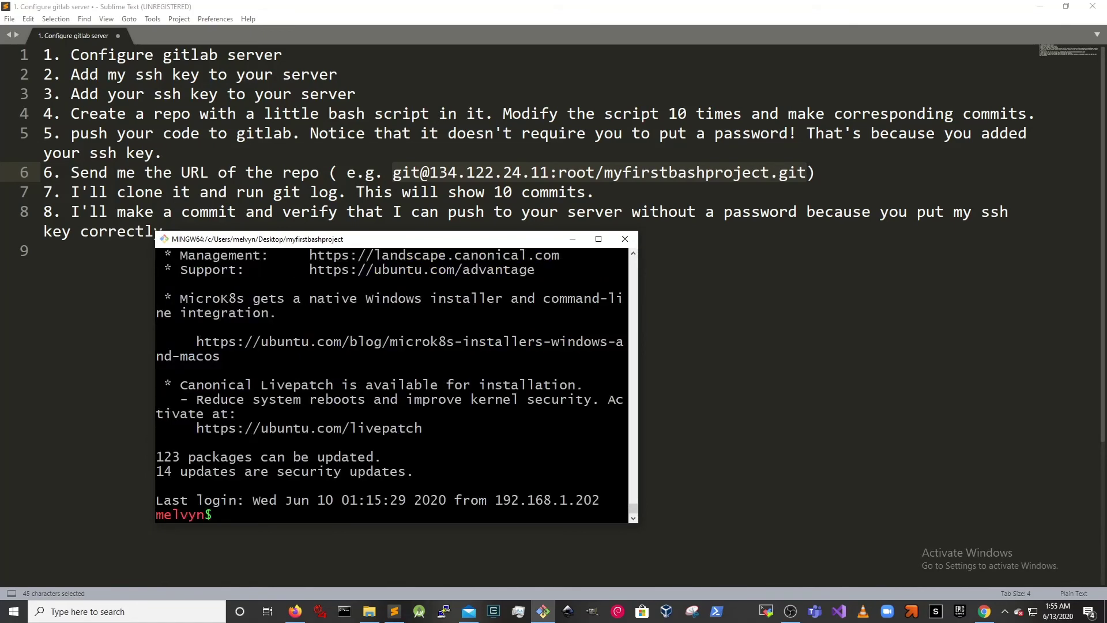
pyautogui.hotkey('ctrl', 'l')
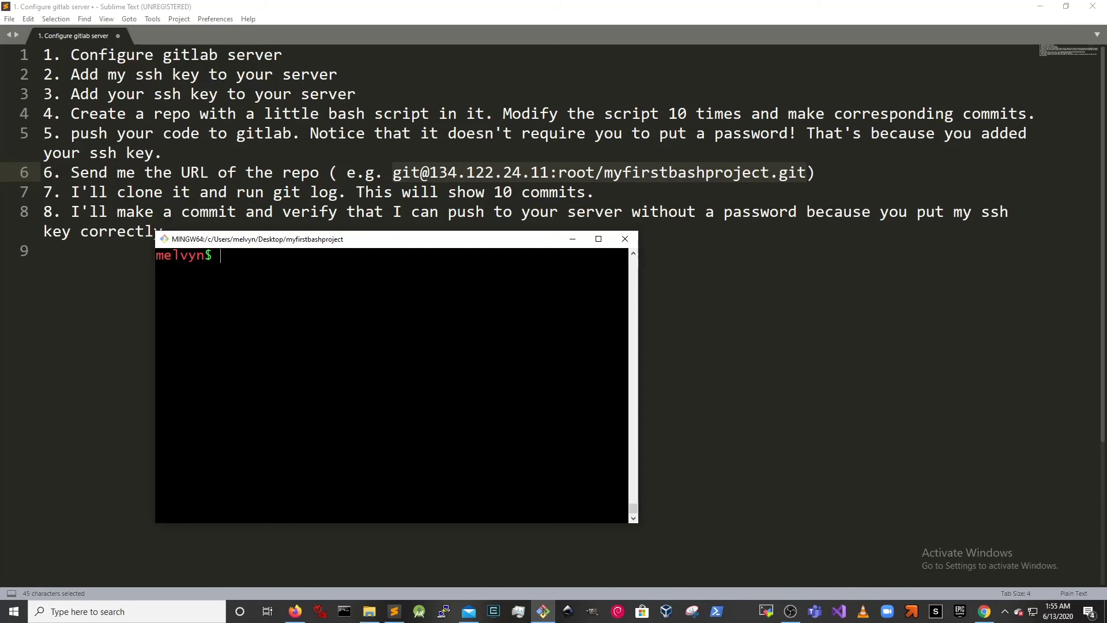
# - Change into the Desktop folder with cd Desktop/
pyautogui.write('cd De')
pyautogui.press('Tab')
pyautogui.press('Return')
# - Copy the repo URL from checklist line 6 and git clone it, accepting the host key
pyautogui.click(894, 260)
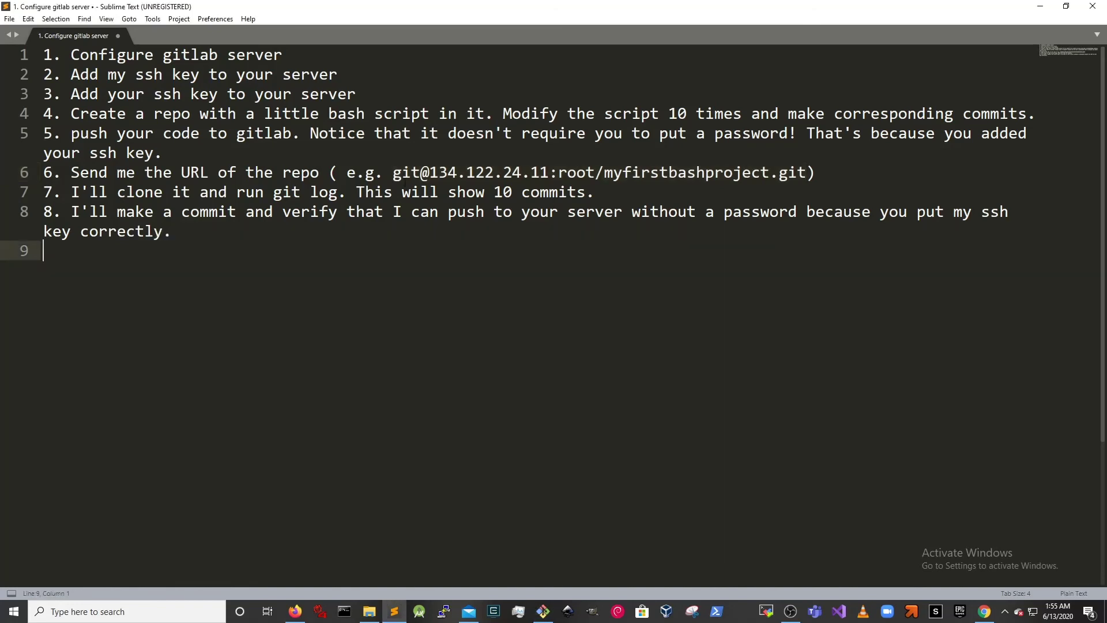
pyautogui.moveTo(393, 172); pyautogui.dragTo(805, 172)
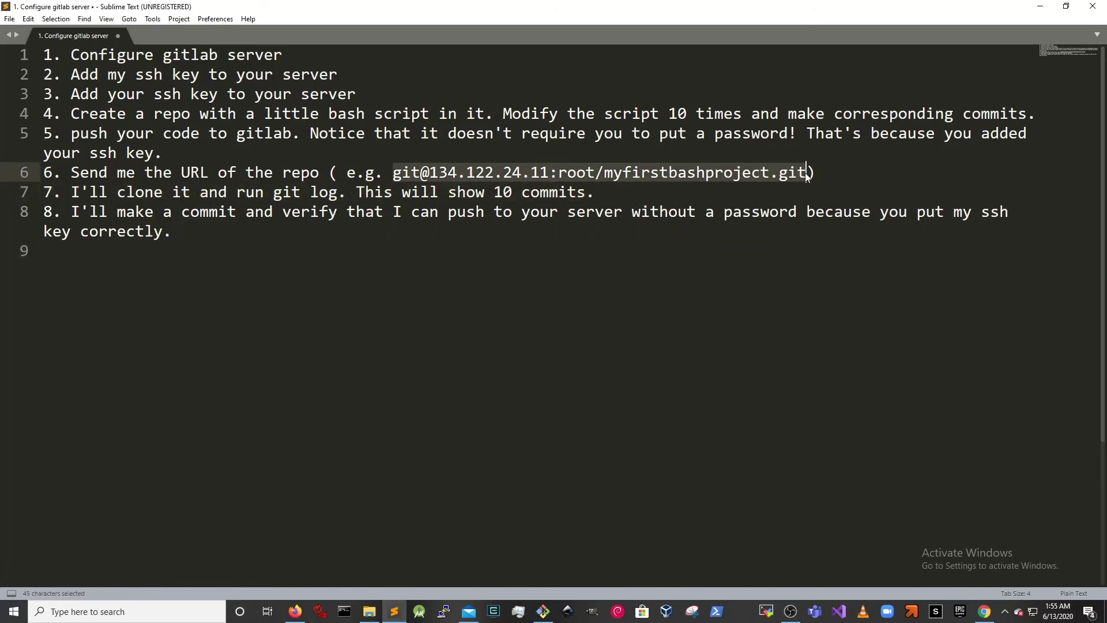
pyautogui.rightClick(806, 172)
pyautogui.click(840, 209)
pyautogui.hotkey('alt', 'Tab')
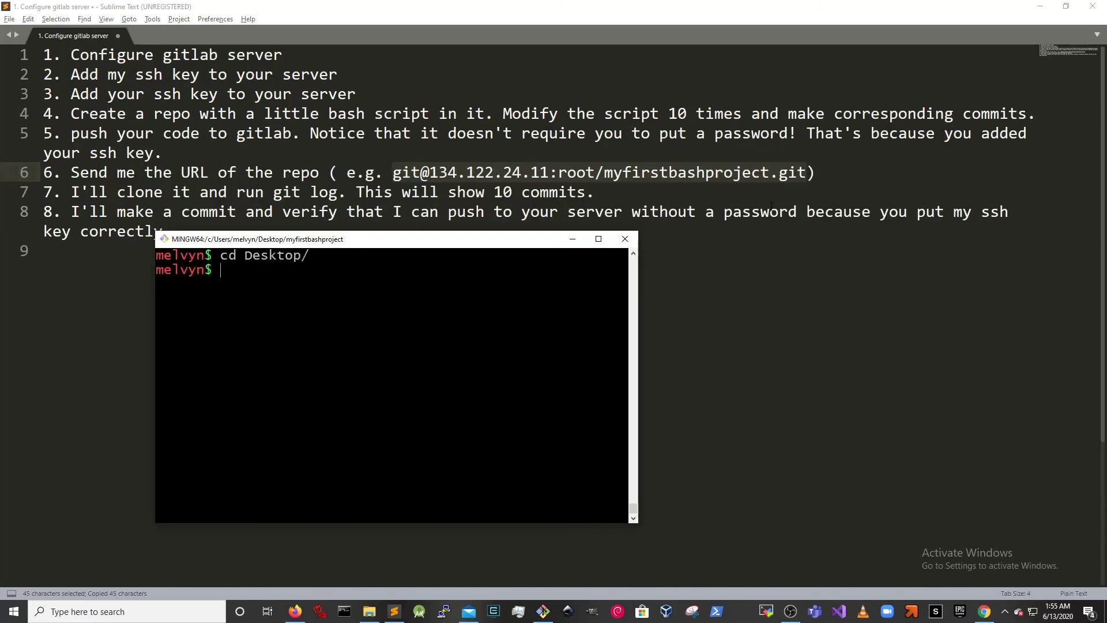
pyautogui.write('git clone')
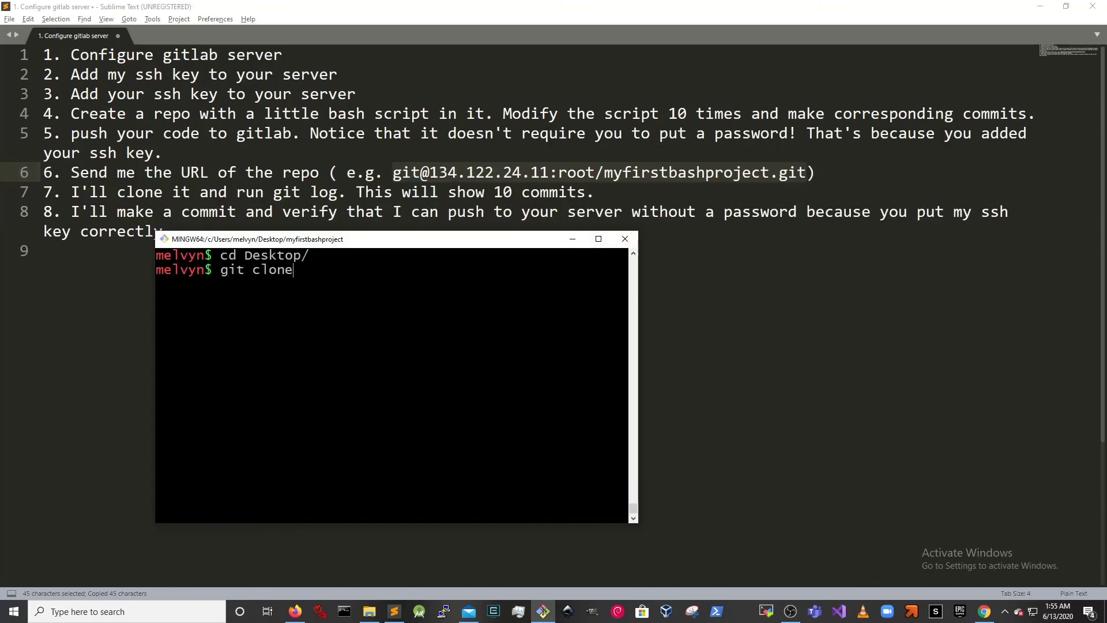
pyautogui.rightClick(473, 333)
pyautogui.click(501, 353)
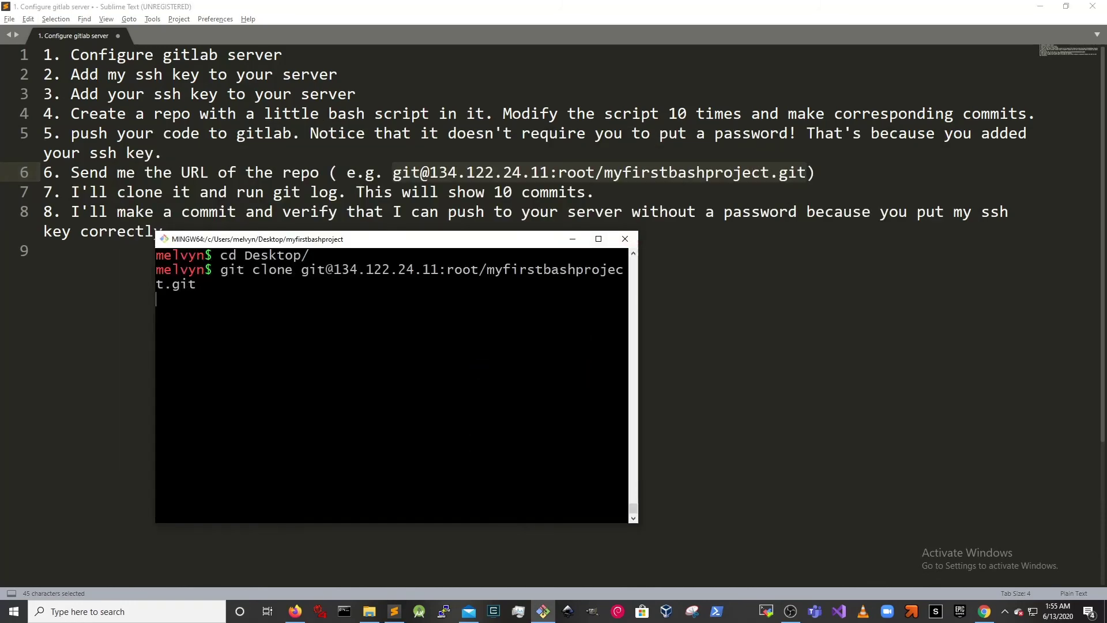
pyautogui.press('Return')
pyautogui.write('yes')
pyautogui.press('Return')
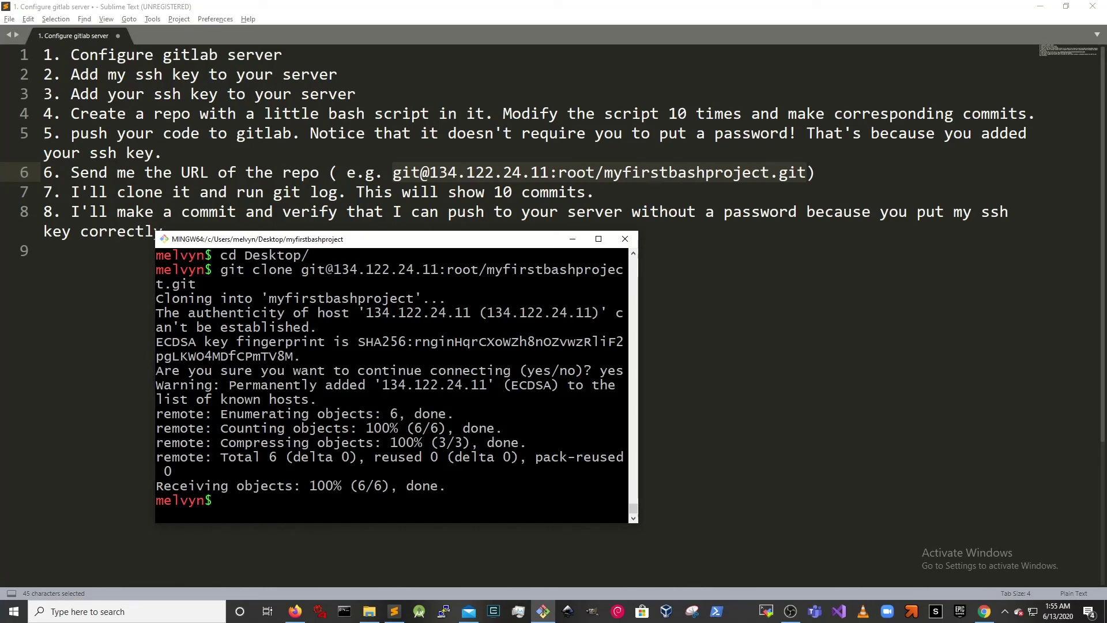
# - Enter the cloned myfirstbashproject folder and run git log to list its two commits
pyautogui.write('cd myfirstbashproject/')
pyautogui.press('Return')
pyautogui.hotkey('ctrl', 'l')
pyautogui.write('git log')
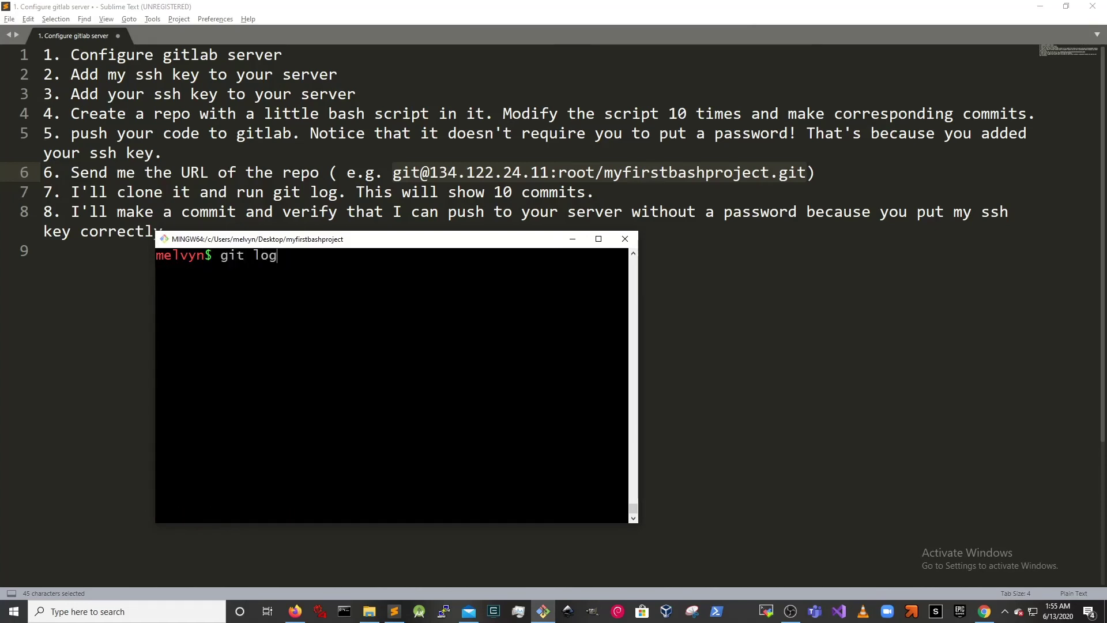
pyautogui.press('Return')
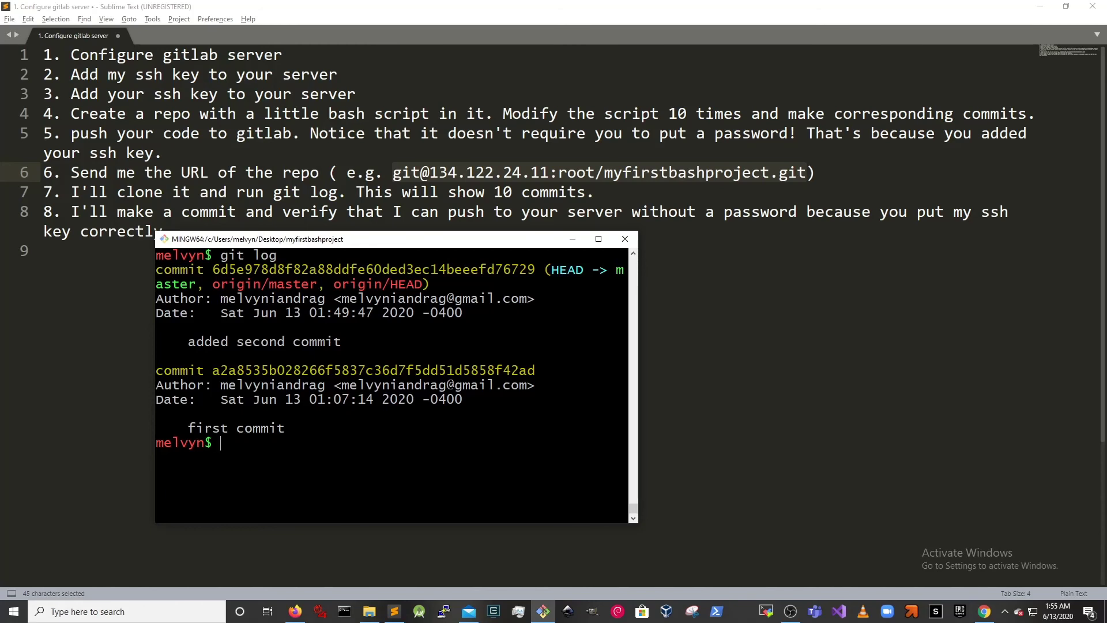
# - Append the line echo "you get a 100" to the end of script.sh in vim and save it
pyautogui.write('ls')
pyautogui.press('BackSpace')
pyautogui.press('BackSpace')
pyautogui.write('vim script.sh')
pyautogui.press('Return')
pyautogui.press('j')
pyautogui.press('A')
pyautogui.press('Return')
pyautogui.write('echo "you get a ')
pyautogui.write('100"')
pyautogui.press('Escape')
pyautogui.write(':wq')
pyautogui.press('Return')
# - Commit script.sh as "you got a 100" and push it to master on the GitLab server
pyautogui.write('git add script.sh')
pyautogui.press('Return')
pyautogui.write('git commit -m "you got a 100"')
pyautogui.press('Return')
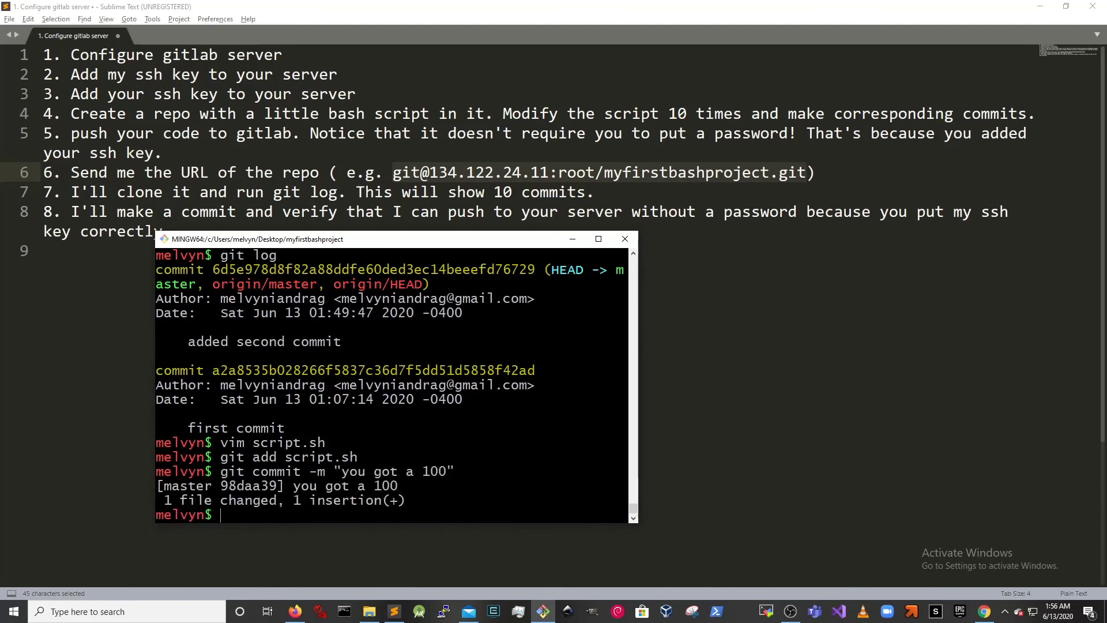
pyautogui.write('git push origin master')
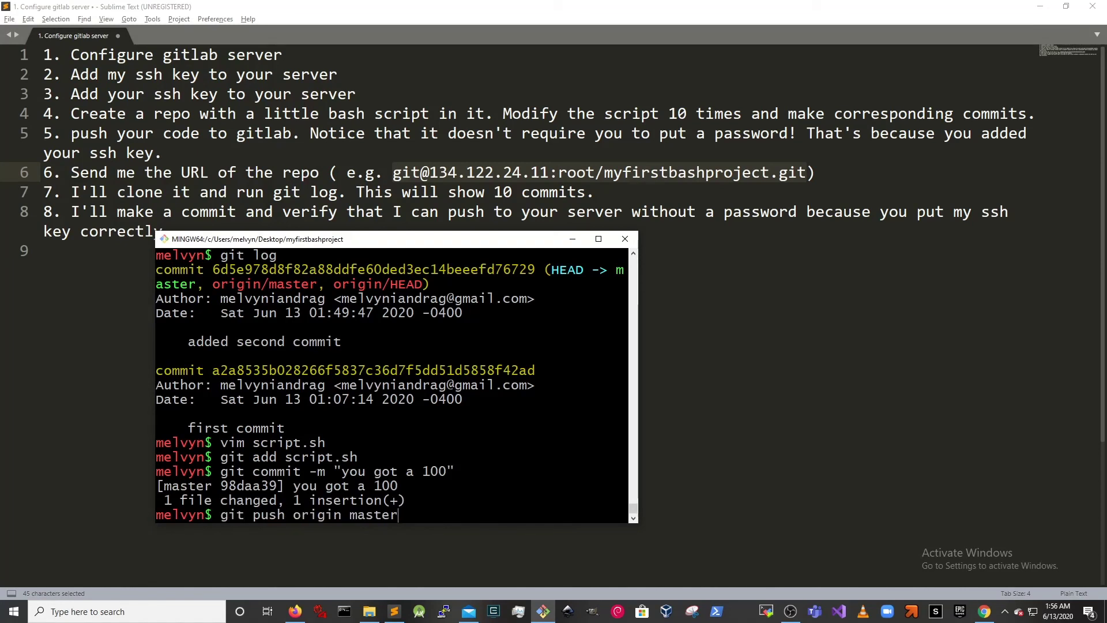
pyautogui.press('Return')
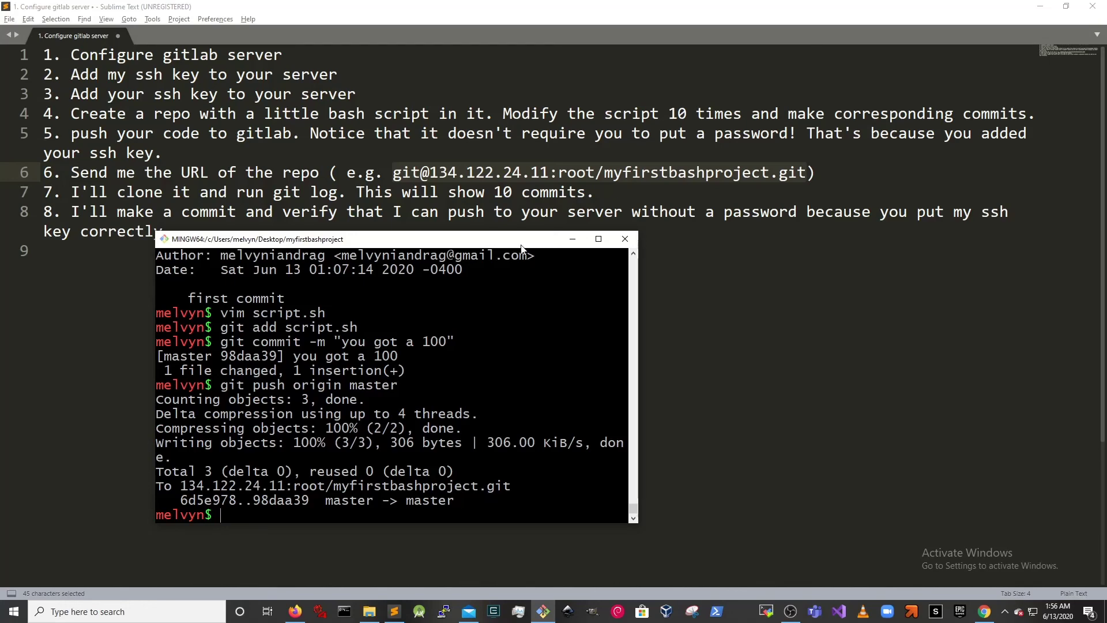
pyautogui.moveTo(369, 239); pyautogui.dragTo(632, 265)
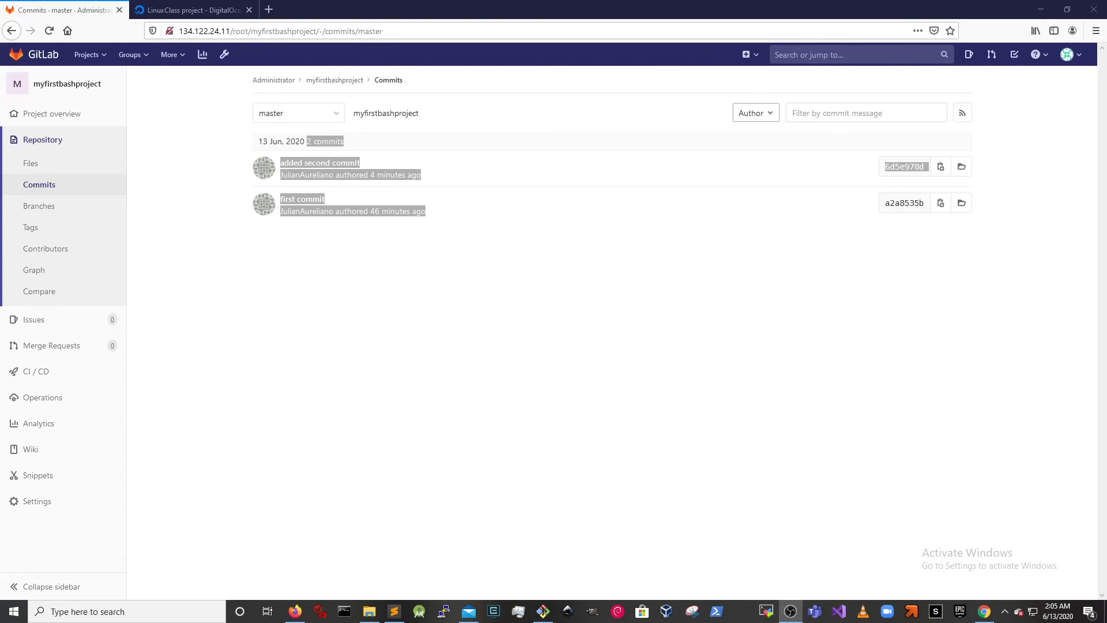
# - Destroy the gitlab droplet in DigitalOcean, then return to the GitLab commits page
pyautogui.click(191, 10)
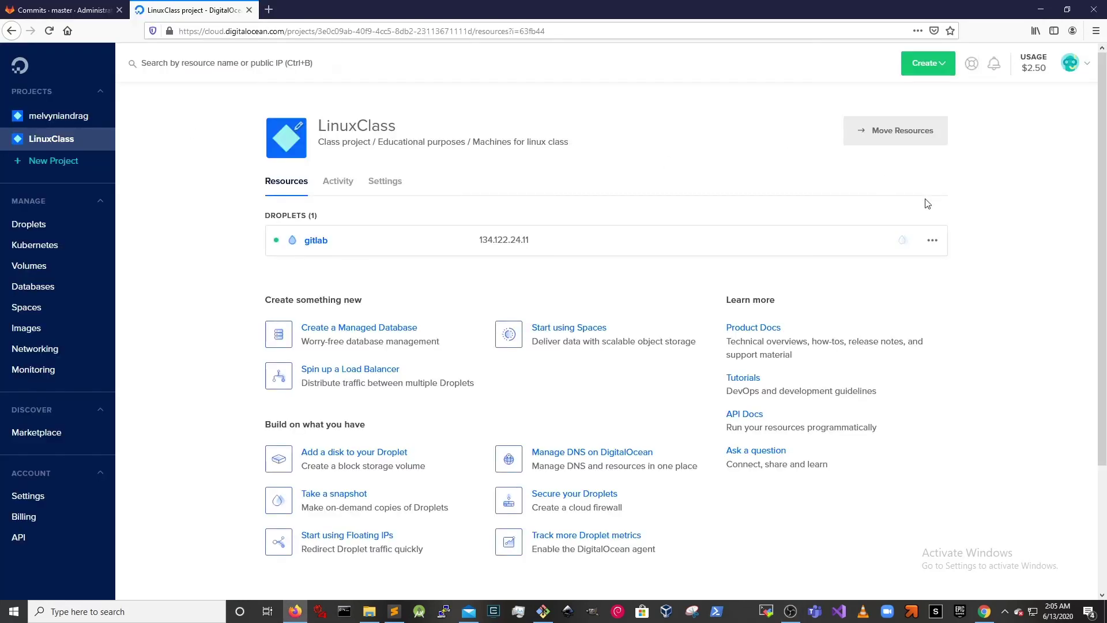
pyautogui.click(932, 240)
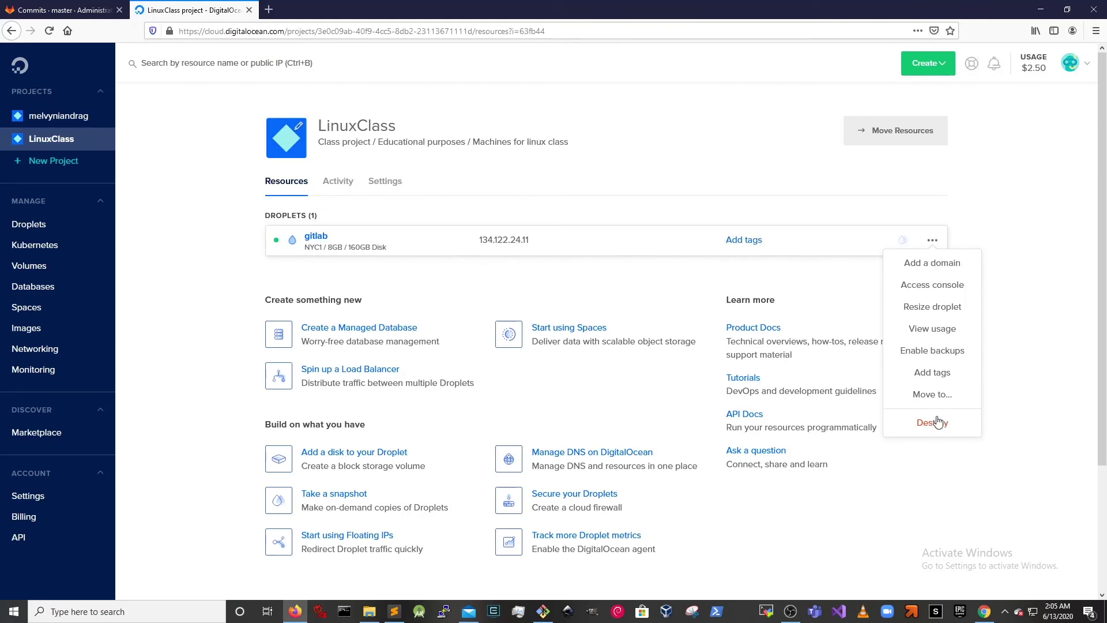
pyautogui.click(921, 425)
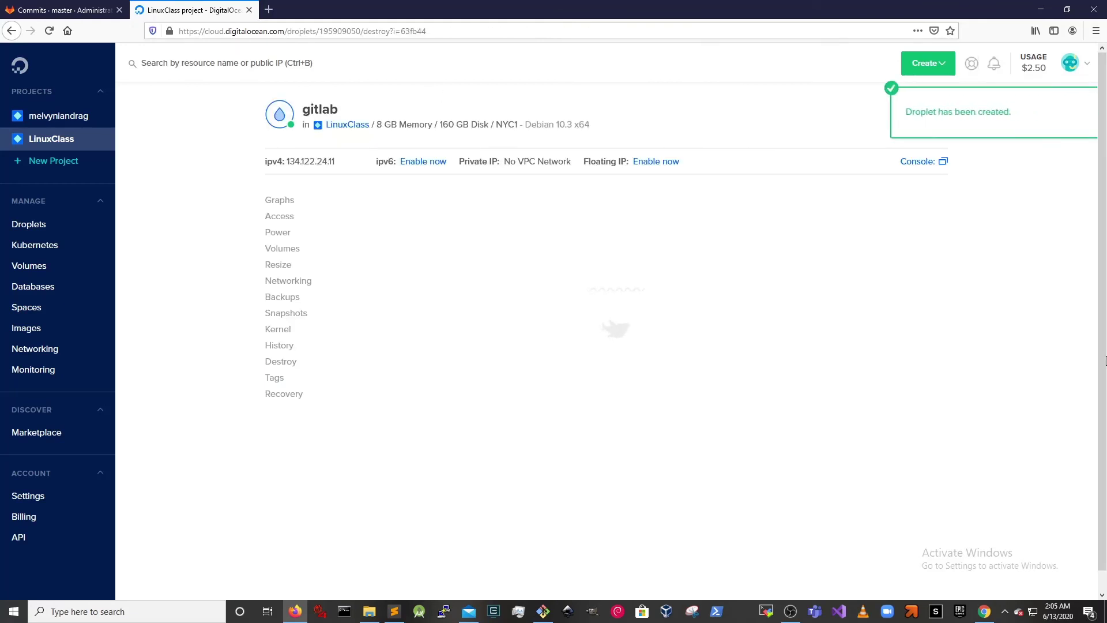
pyautogui.click(494, 298)
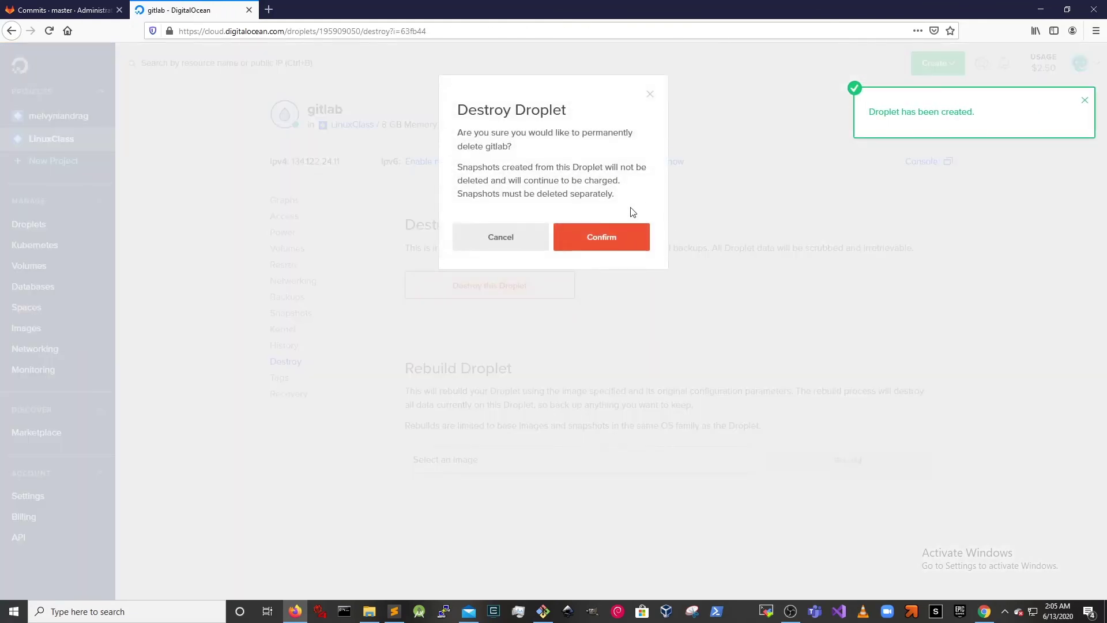
pyautogui.click(613, 239)
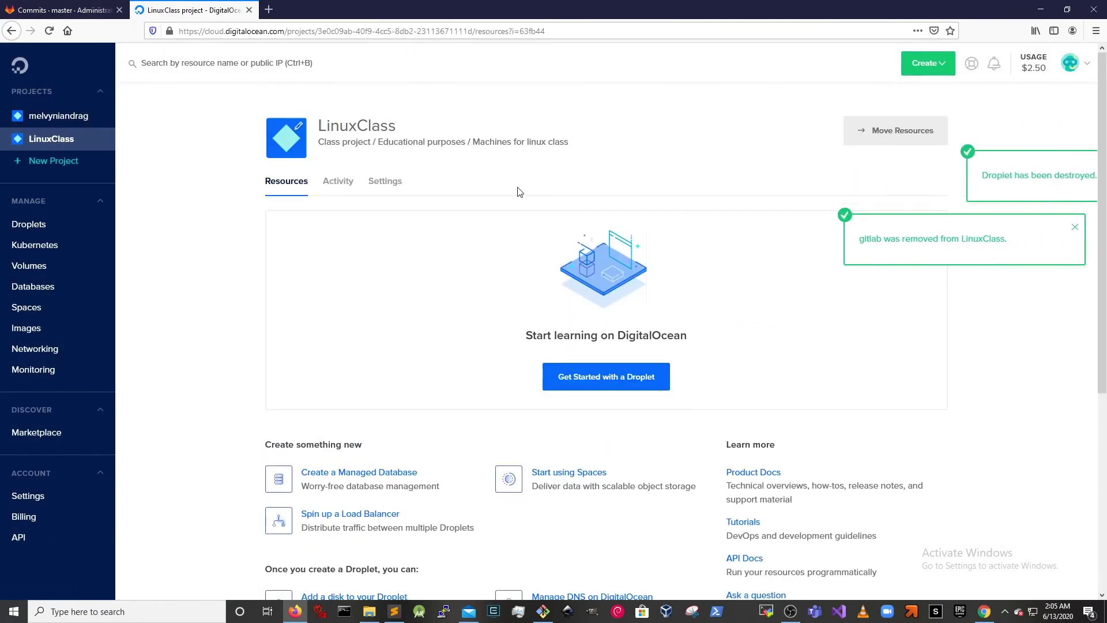
pyautogui.click(120, 5)
pyautogui.click(359, 34)
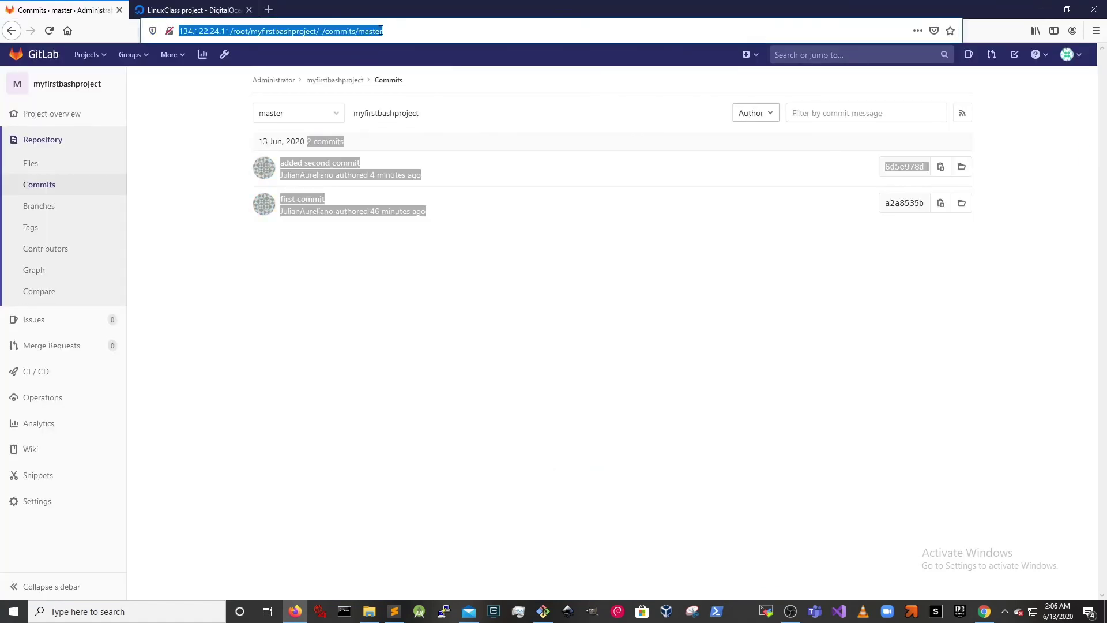
# - Reload the GitLab commits page several times
pyautogui.press('Return')
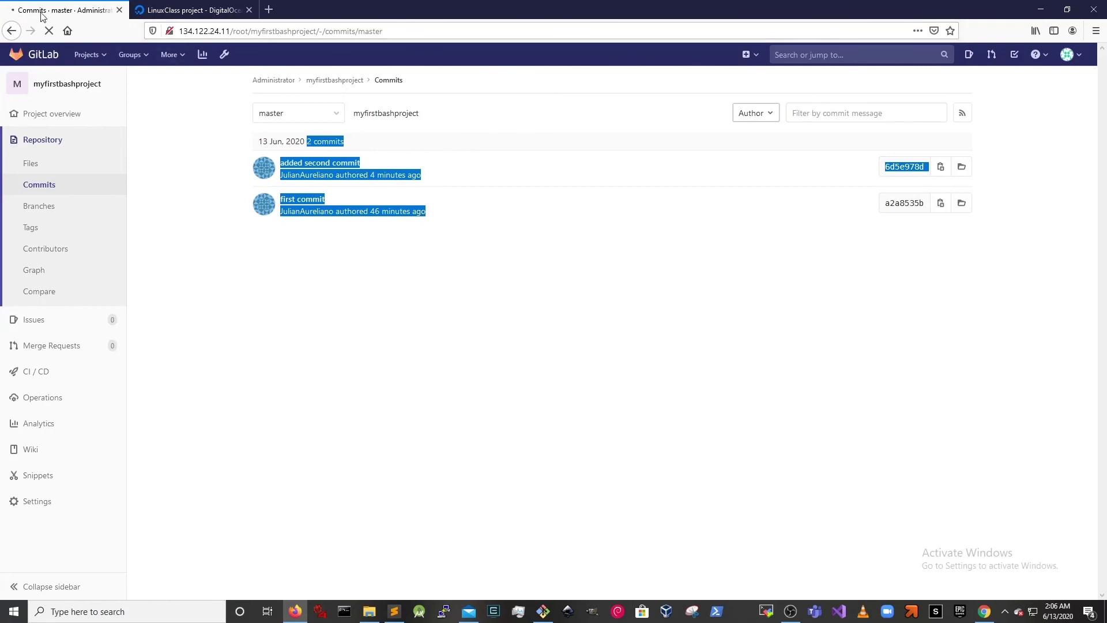
pyautogui.click(425, 32)
pyautogui.press('Return')
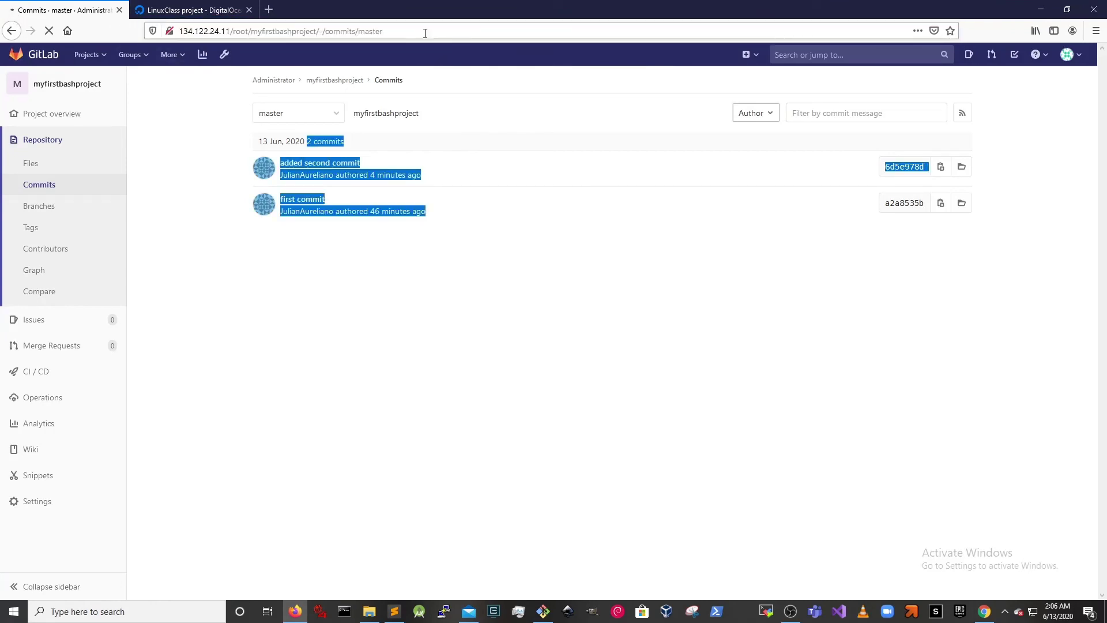
pyautogui.click(426, 31)
pyautogui.press('Return')
# - Restore the browser to a smaller window and bring the Git Bash push output to the front
pyautogui.click(195, 6)
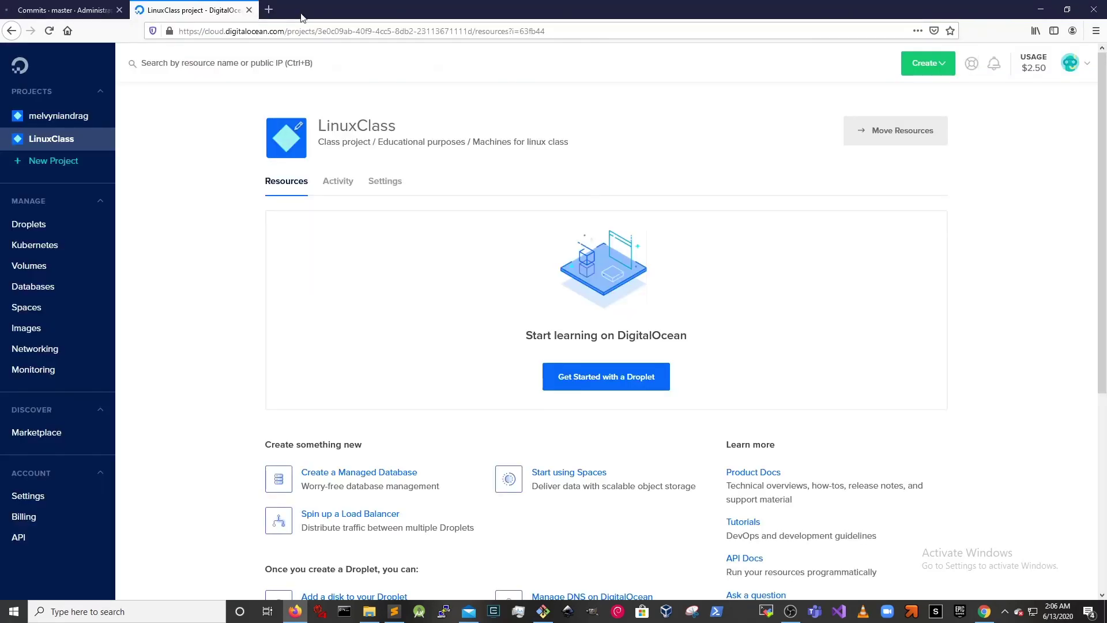
pyautogui.doubleClick(618, 6)
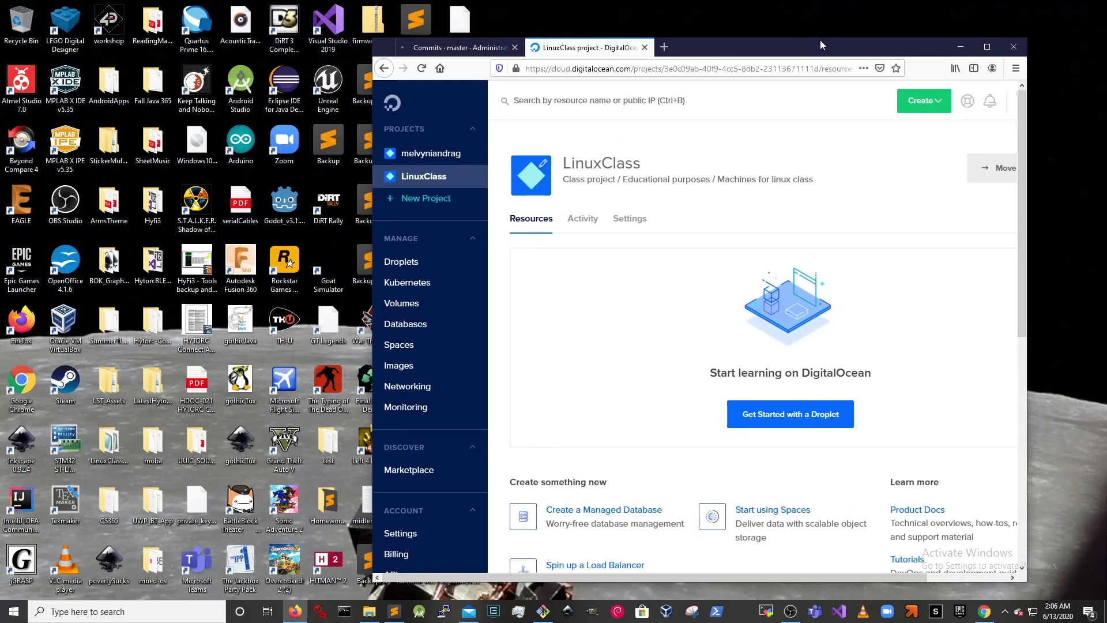
pyautogui.moveTo(820, 40); pyautogui.dragTo(702, 66)
pyautogui.click(853, 534)
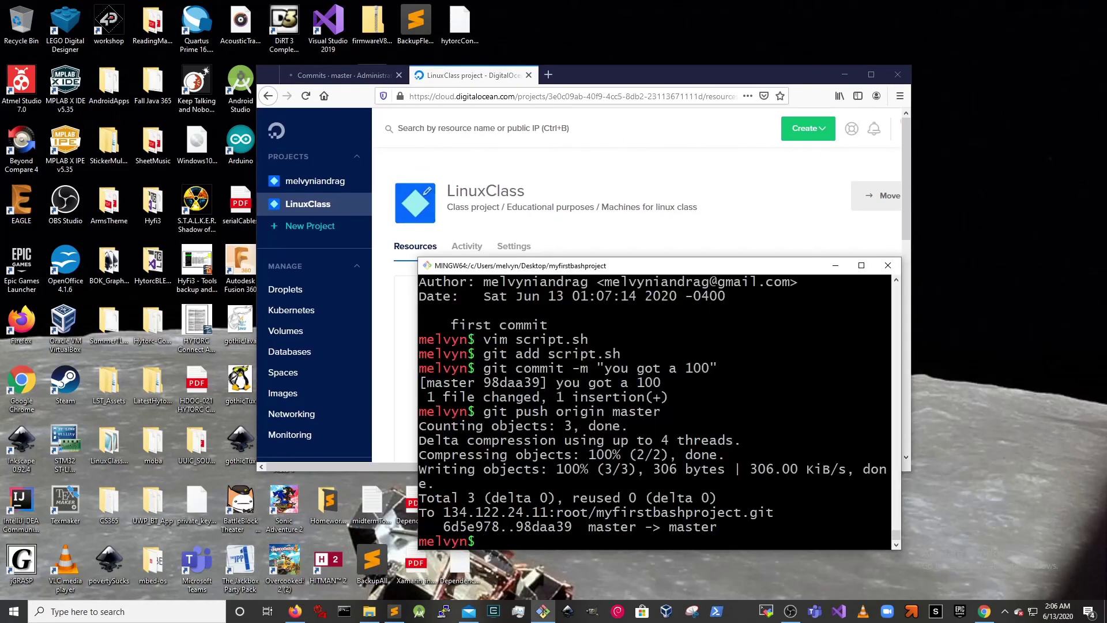